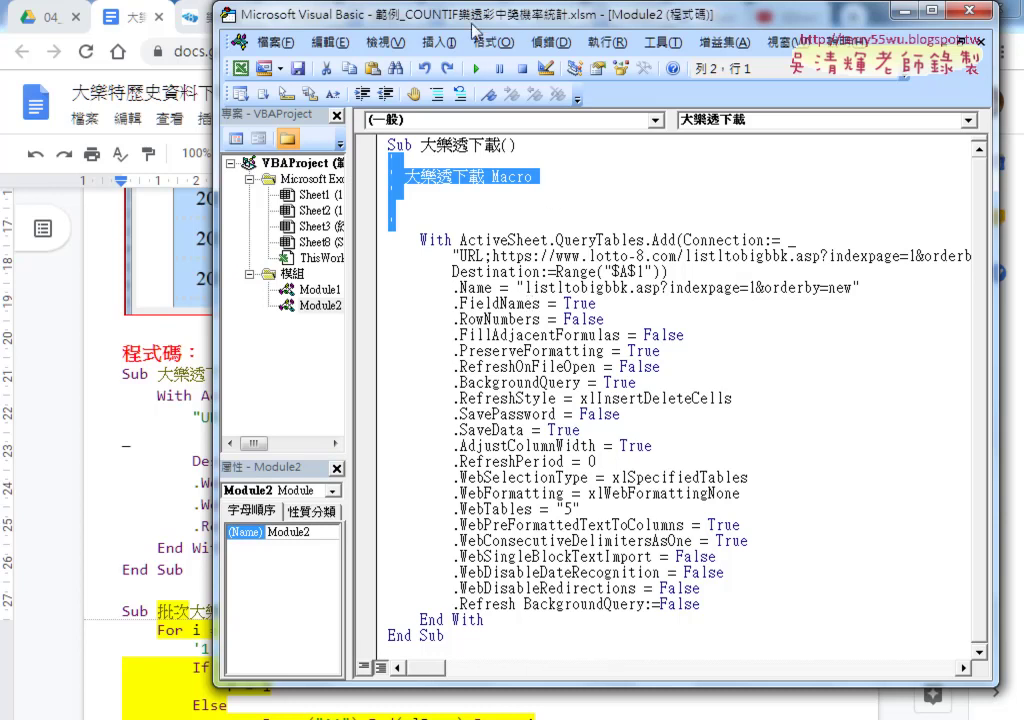
Step: Move the VBA editor over the document and widen the code pane so the whole URL line shows
drag(478, 27, 343, 62)
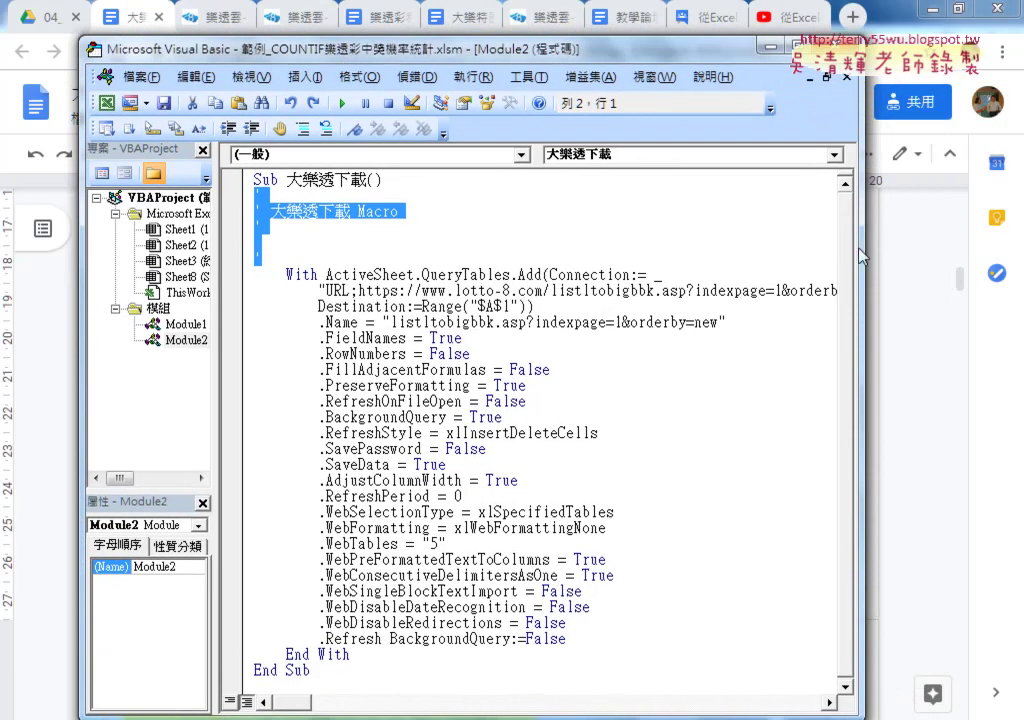
drag(862, 245, 950, 244)
drag(720, 50, 735, 28)
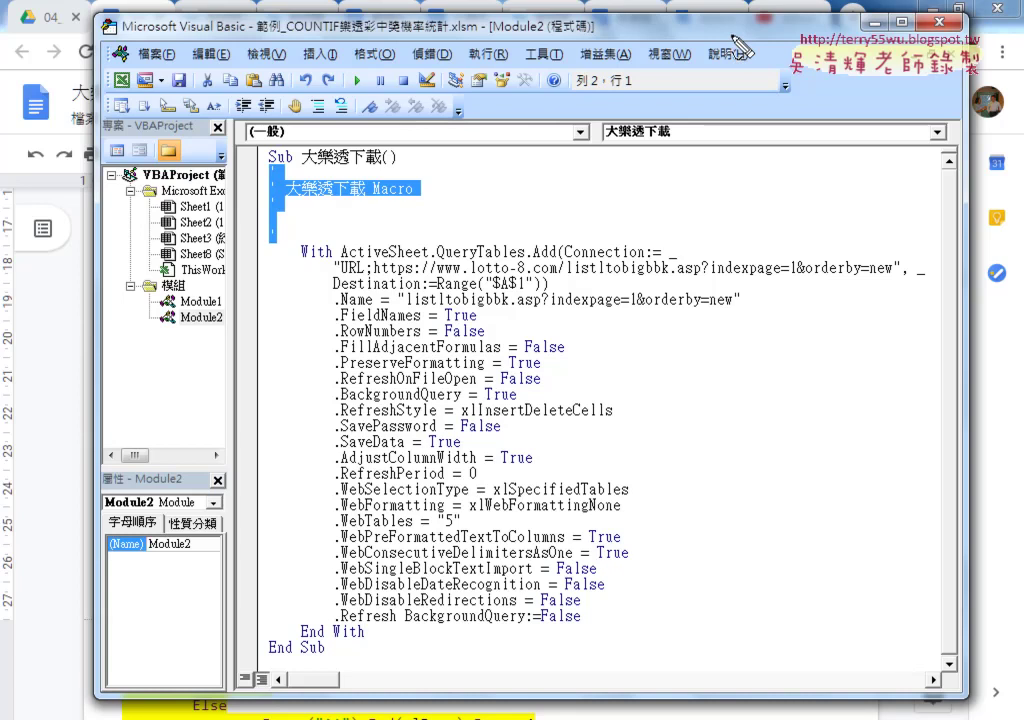
mouse_move(789, 262)
mouse_down()
mouse_move(800, 250)
mouse_move(804, 283)
mouse_up()
mouse_move(778, 200)
mouse_down()
mouse_move(778, 218)
mouse_move(812, 213)
mouse_move(822, 228)
mouse_move(840, 199)
mouse_move(862, 230)
mouse_up()
drag(770, 244, 875, 238)
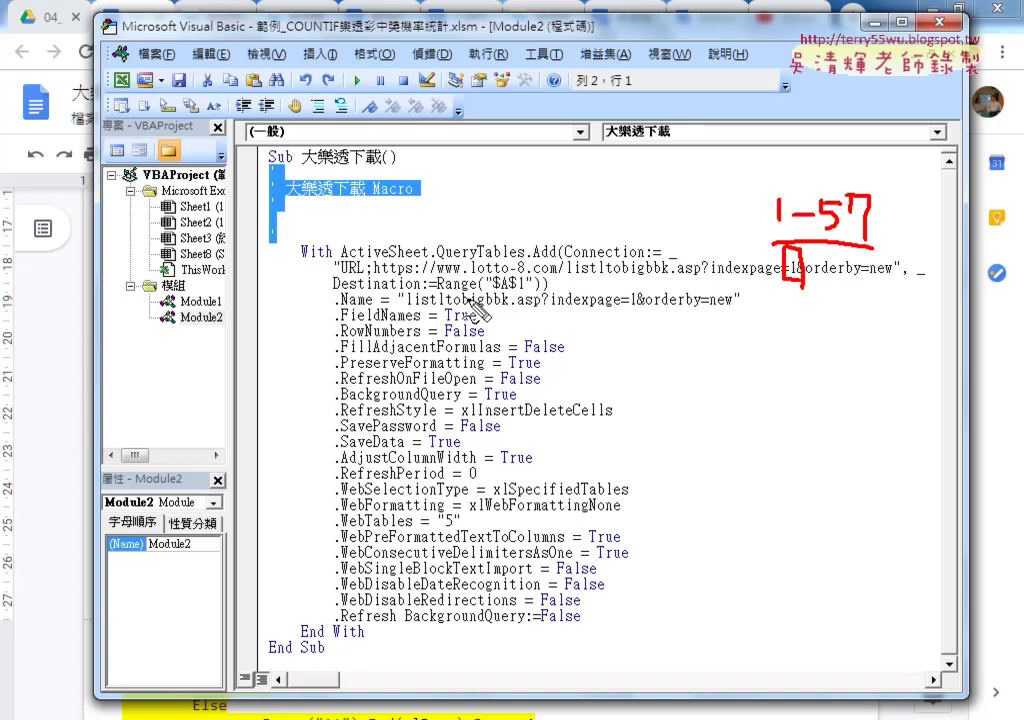
mouse_move(524, 275)
mouse_down()
mouse_move(515, 286)
mouse_move(527, 277)
mouse_up()
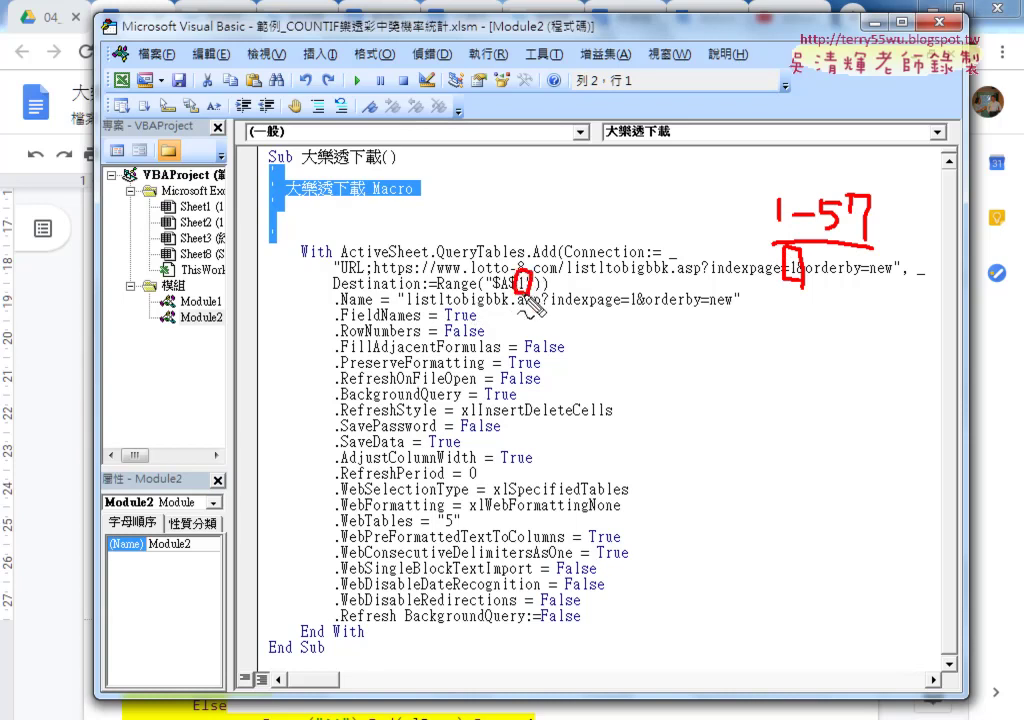
mouse_move(518, 206)
mouse_down()
mouse_move(521, 228)
mouse_move(538, 213)
mouse_up()
mouse_move(733, 183)
mouse_down()
mouse_move(716, 226)
mouse_move(748, 226)
mouse_move(767, 209)
mouse_up()
drag(737, 225, 768, 223)
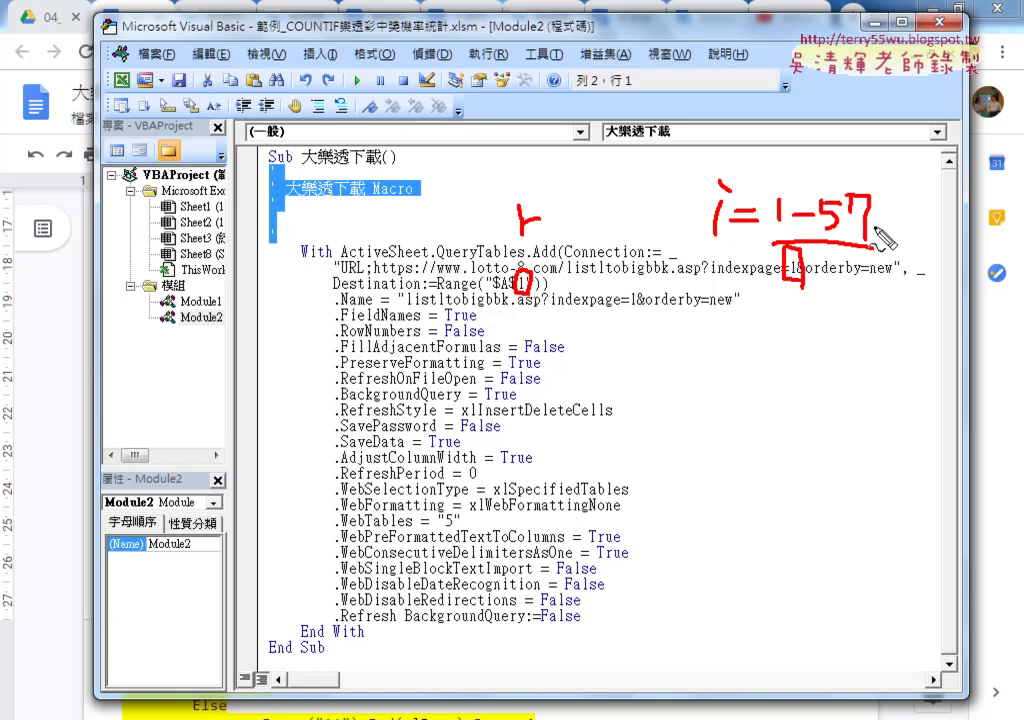
mouse_move(548, 215)
mouse_down()
mouse_move(577, 213)
mouse_move(578, 225)
mouse_up()
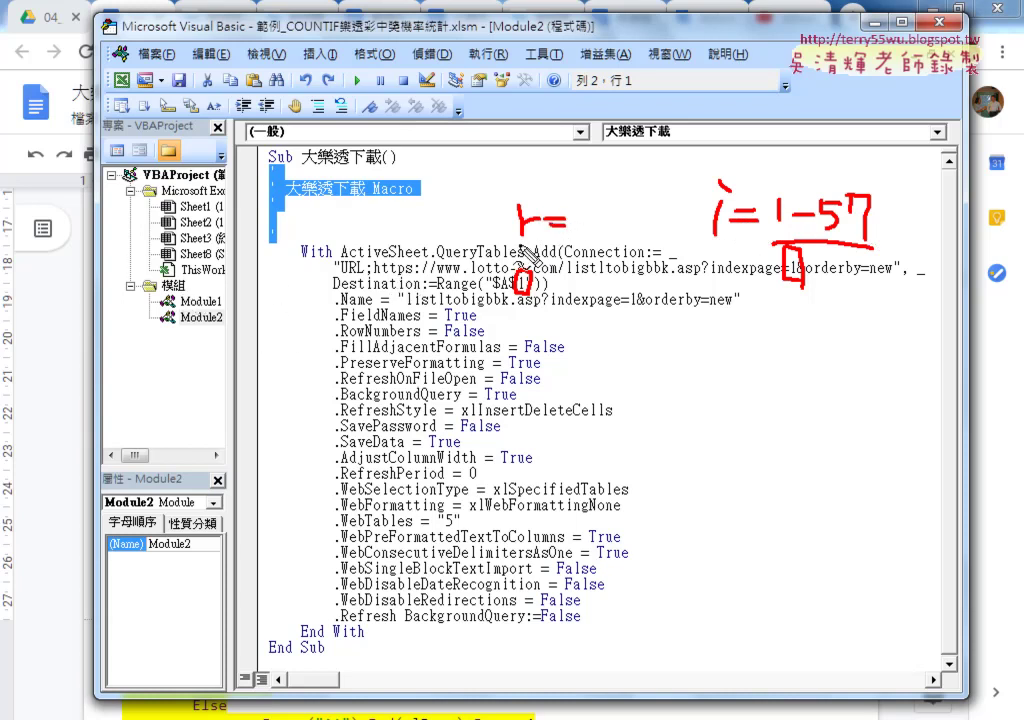
mouse_move(608, 213)
mouse_down()
mouse_move(627, 215)
mouse_move(621, 233)
mouse_move(655, 228)
mouse_up()
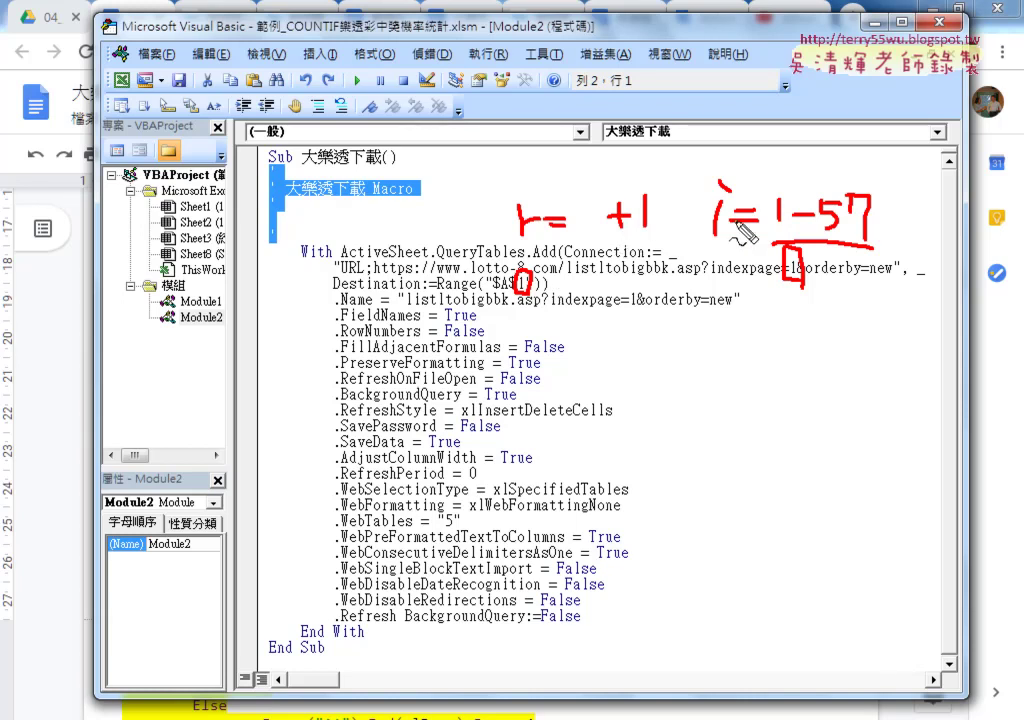
drag(724, 238, 696, 240)
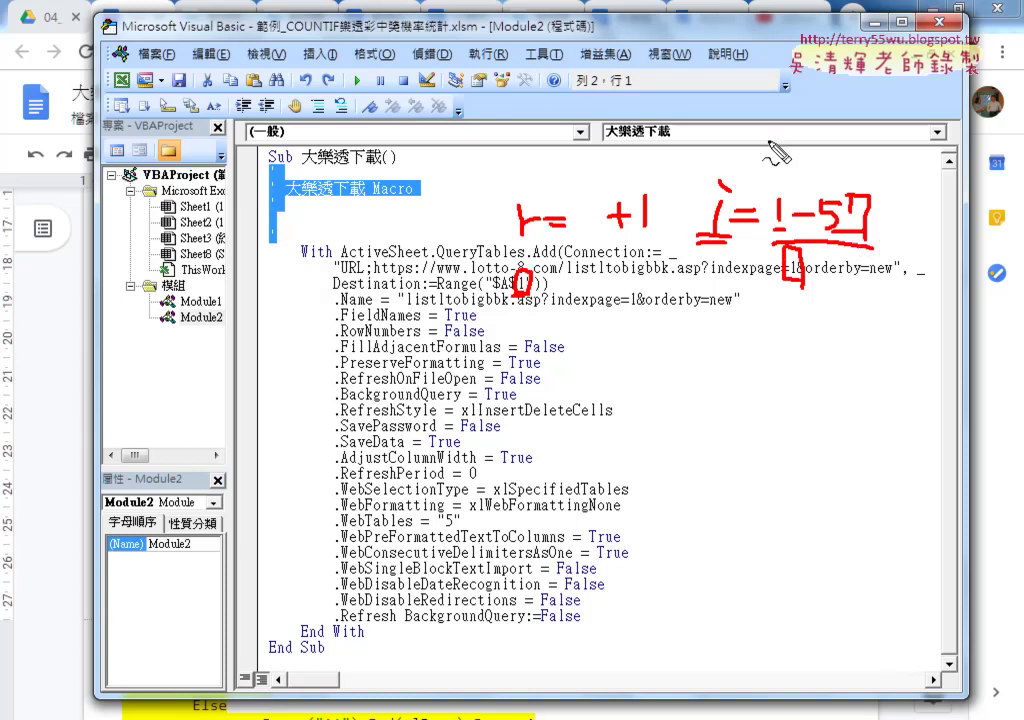
mouse_move(745, 121)
mouse_down()
mouse_move(785, 120)
mouse_move(762, 166)
mouse_move(786, 142)
mouse_move(828, 148)
mouse_up()
drag(760, 178, 787, 177)
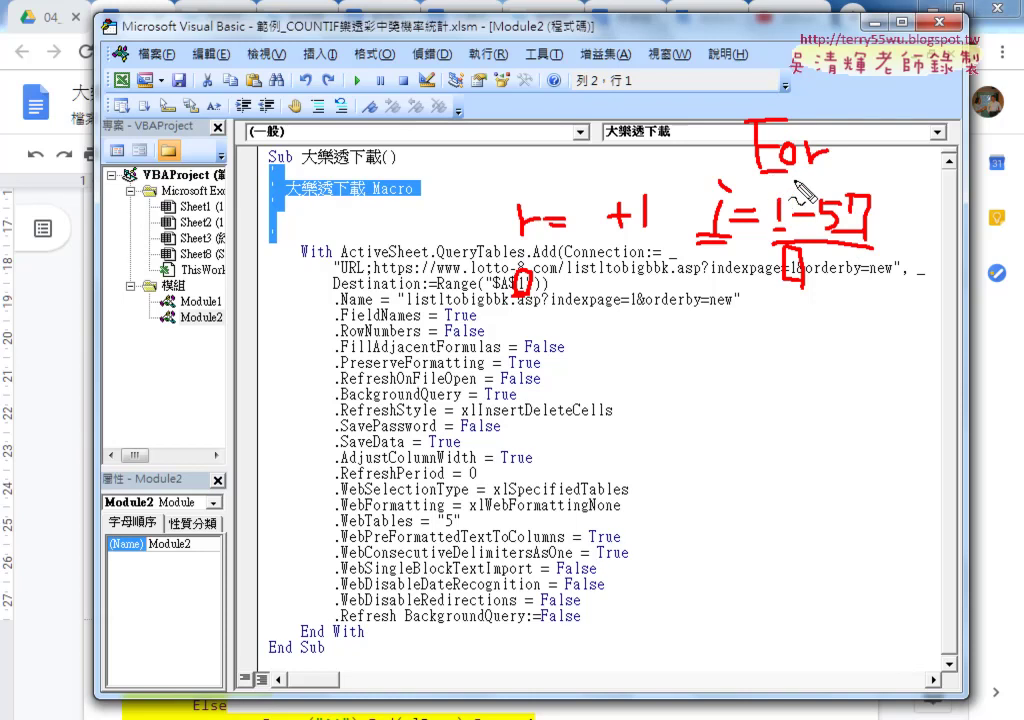
drag(700, 241, 726, 238)
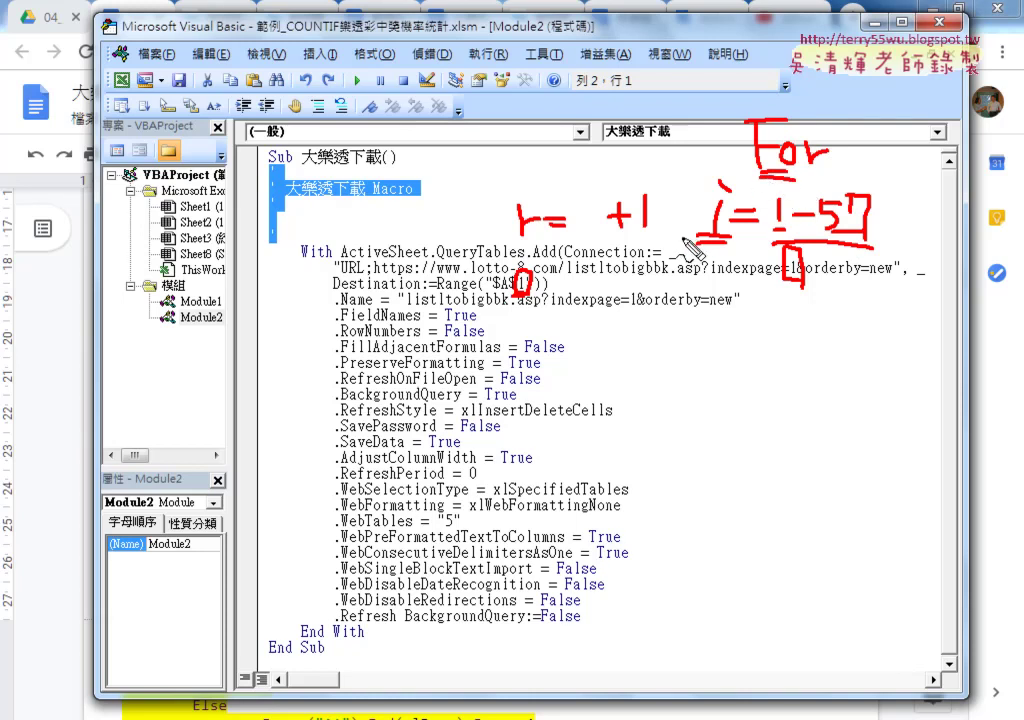
drag(848, 123, 880, 122)
mouse_move(866, 124)
mouse_down()
mouse_move(866, 164)
mouse_move(878, 166)
mouse_up()
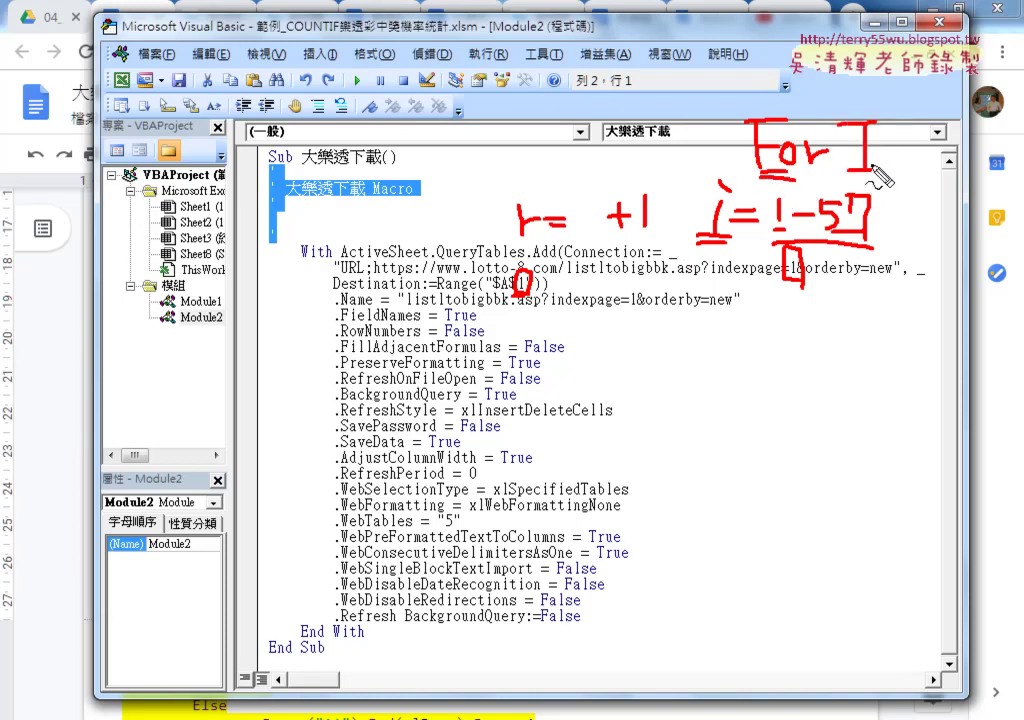
mouse_move(902, 113)
mouse_down()
mouse_move(885, 180)
mouse_move(898, 183)
mouse_up()
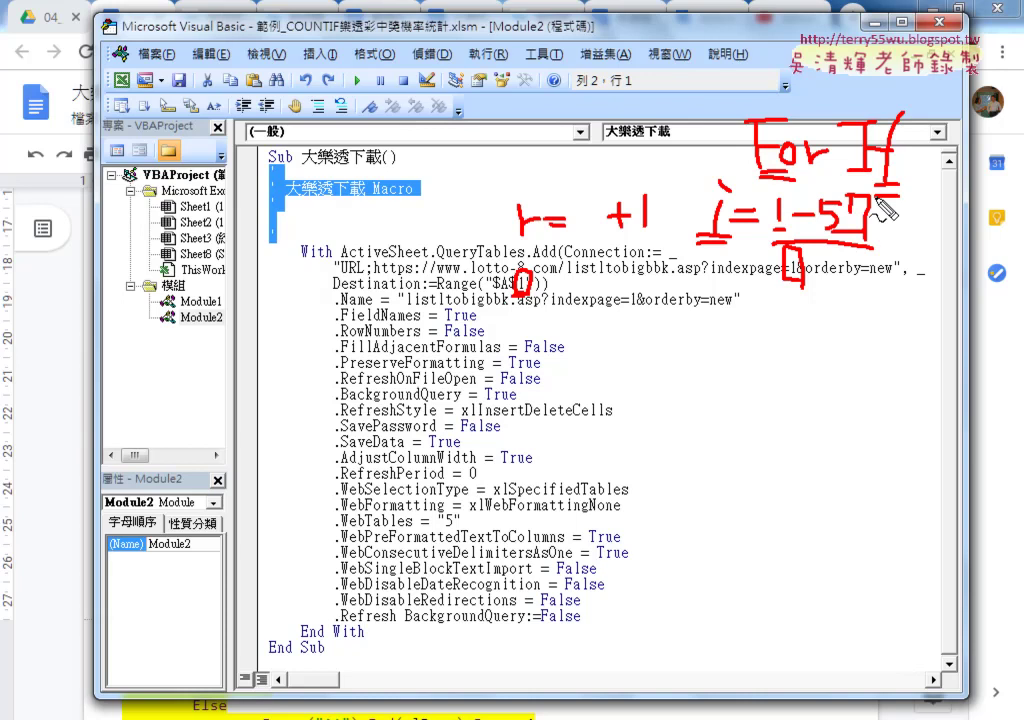
key(Escape)
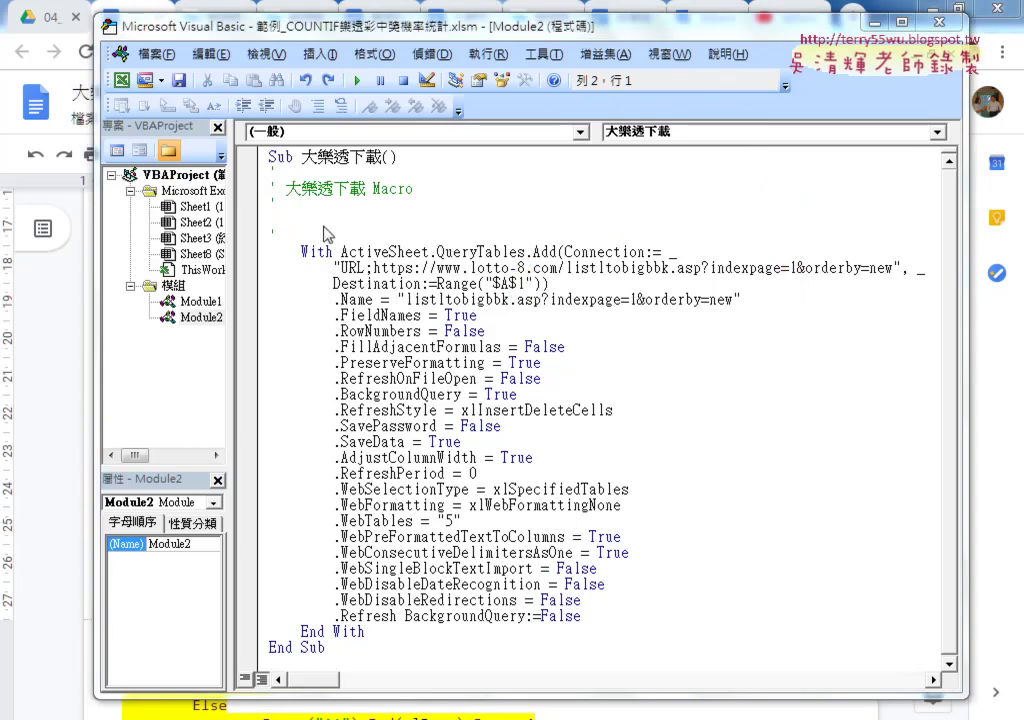
Step: Delete the recorded apostrophe comment lines under Sub 大樂透下載()
click(290, 233)
drag(290, 233, 268, 172)
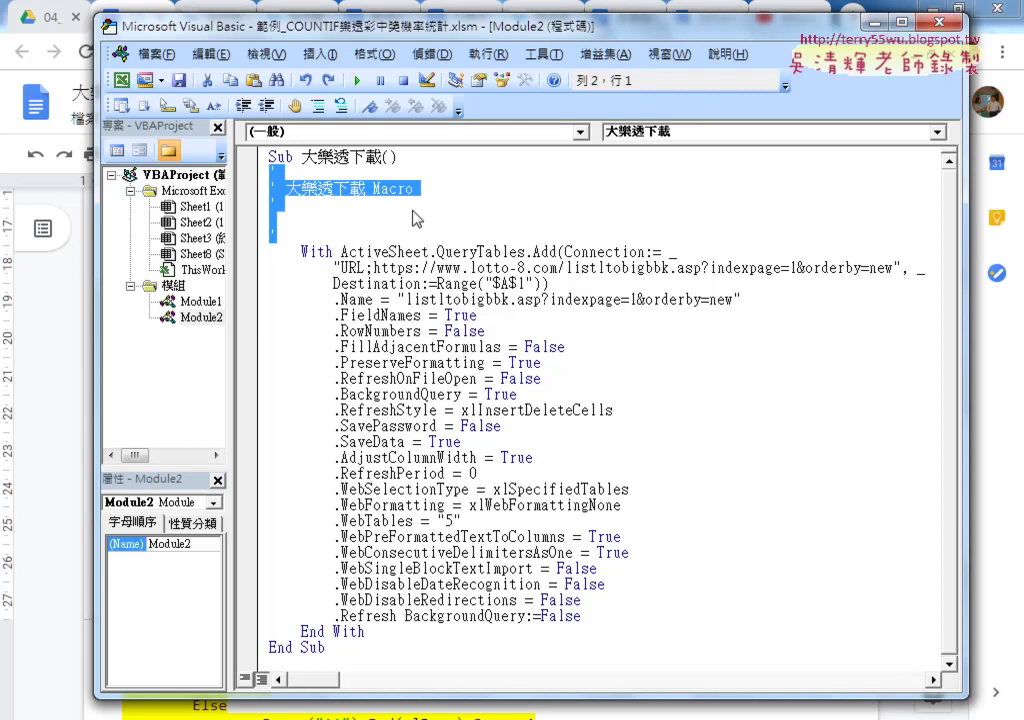
key(Delete)
key(Delete)
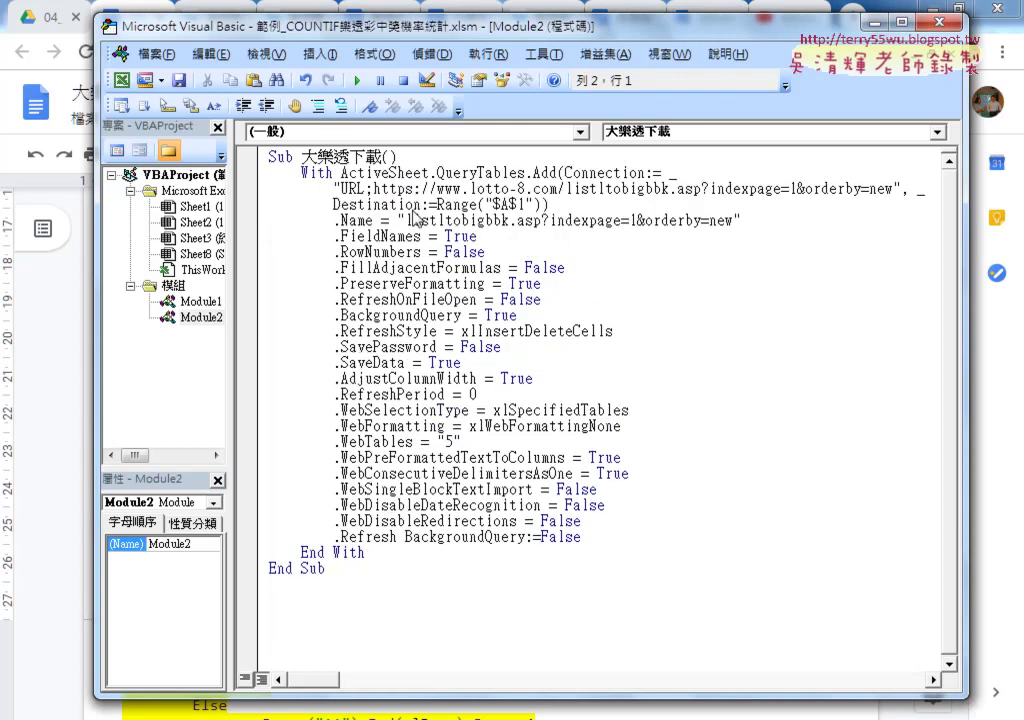
Step: Highlight With, Active, Sheet and QueryTables on the With line to explain each part
double_click(331, 175)
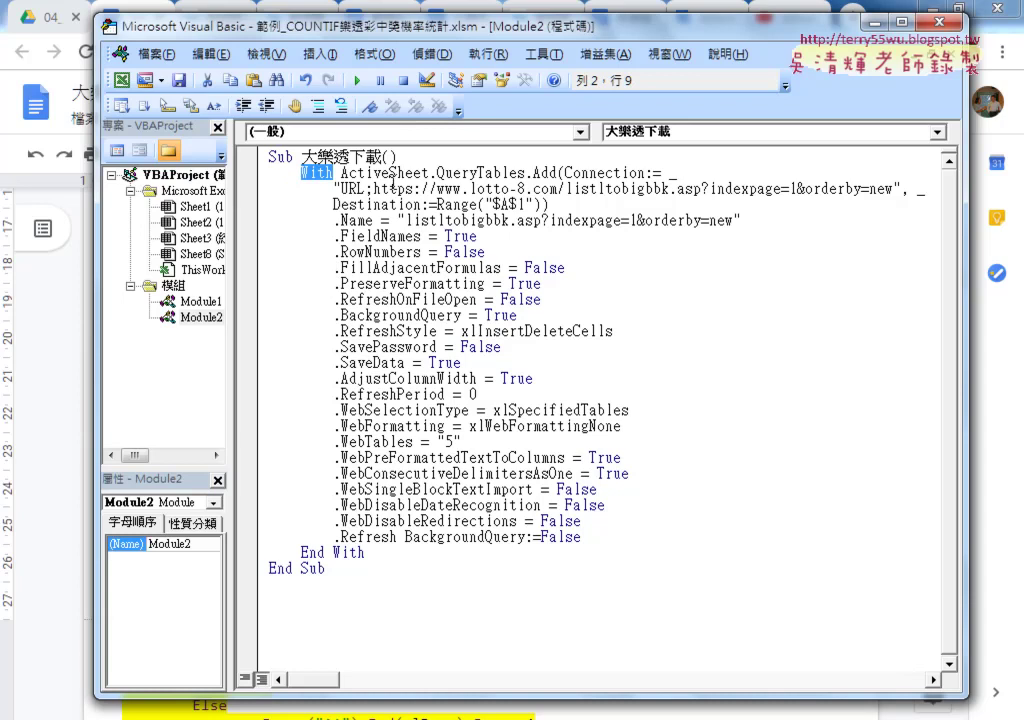
click(345, 174)
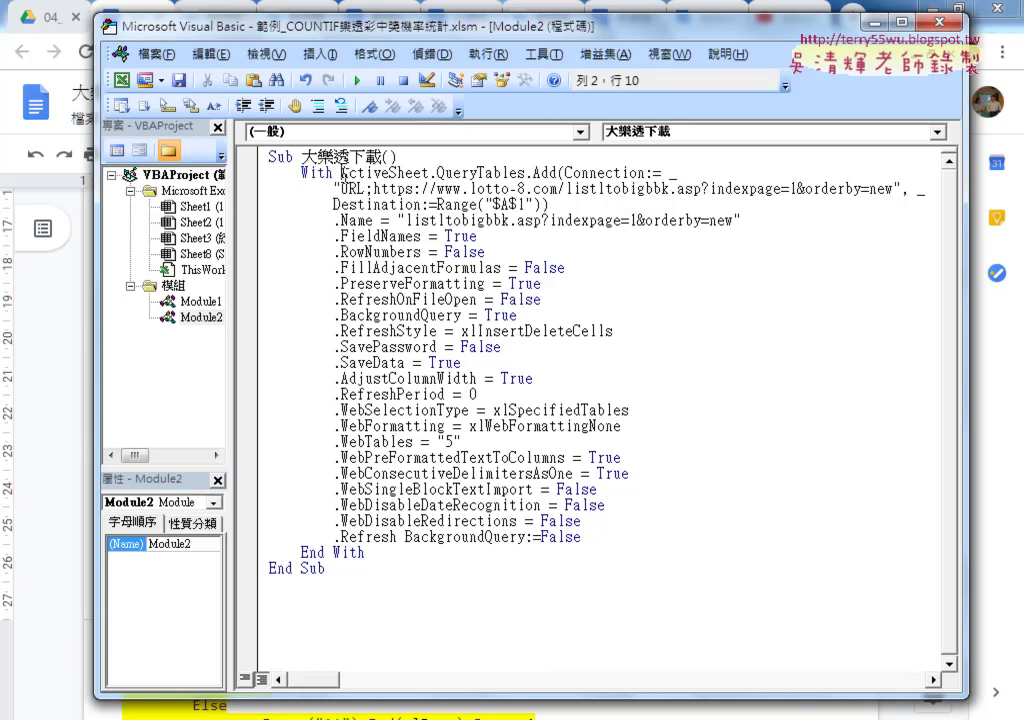
drag(341, 174, 388, 175)
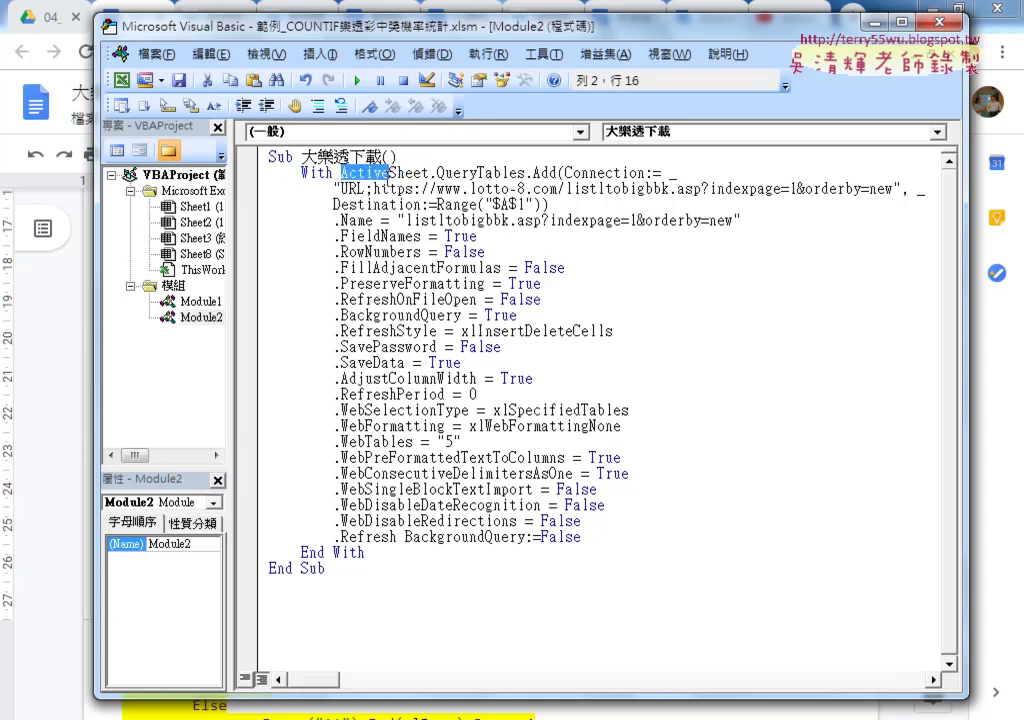
drag(389, 174, 431, 174)
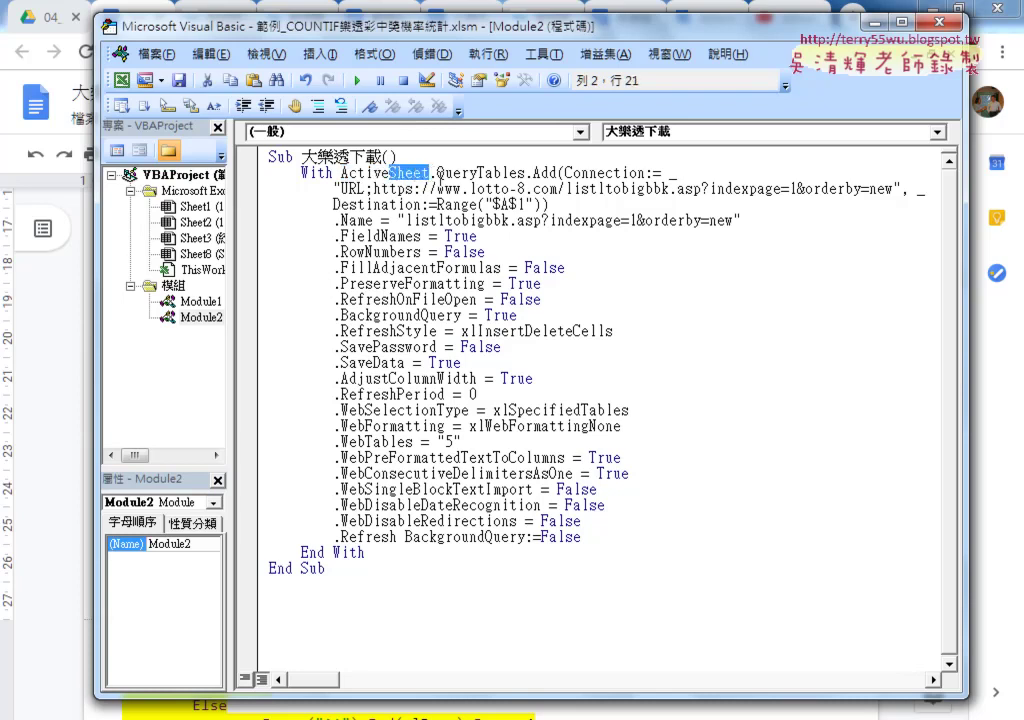
drag(431, 174, 525, 172)
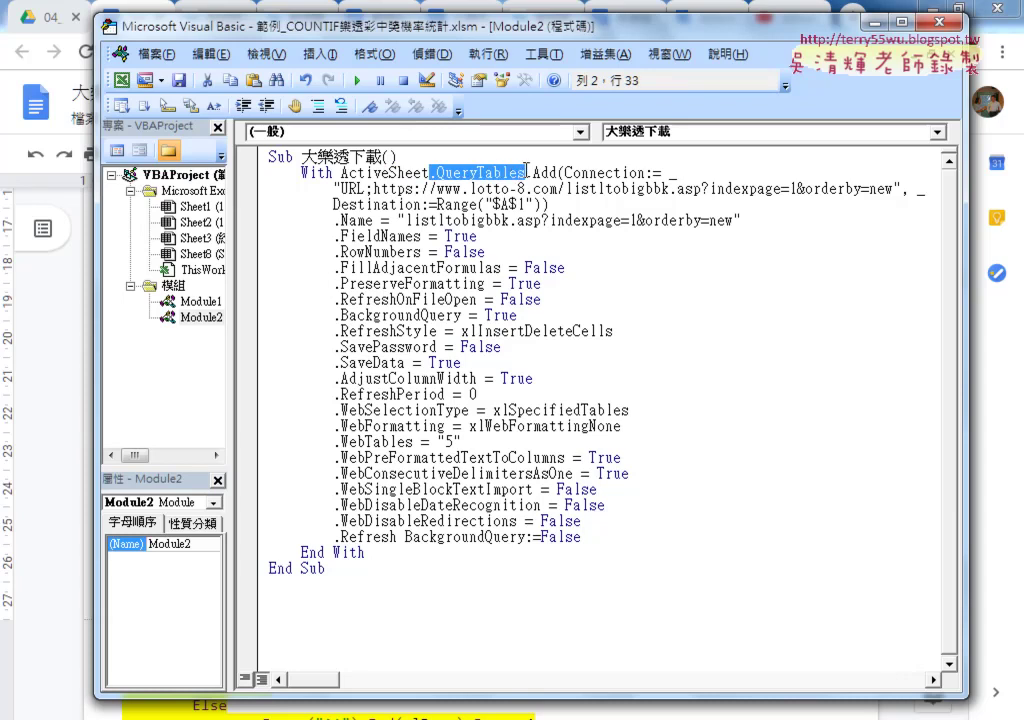
drag(437, 173, 476, 172)
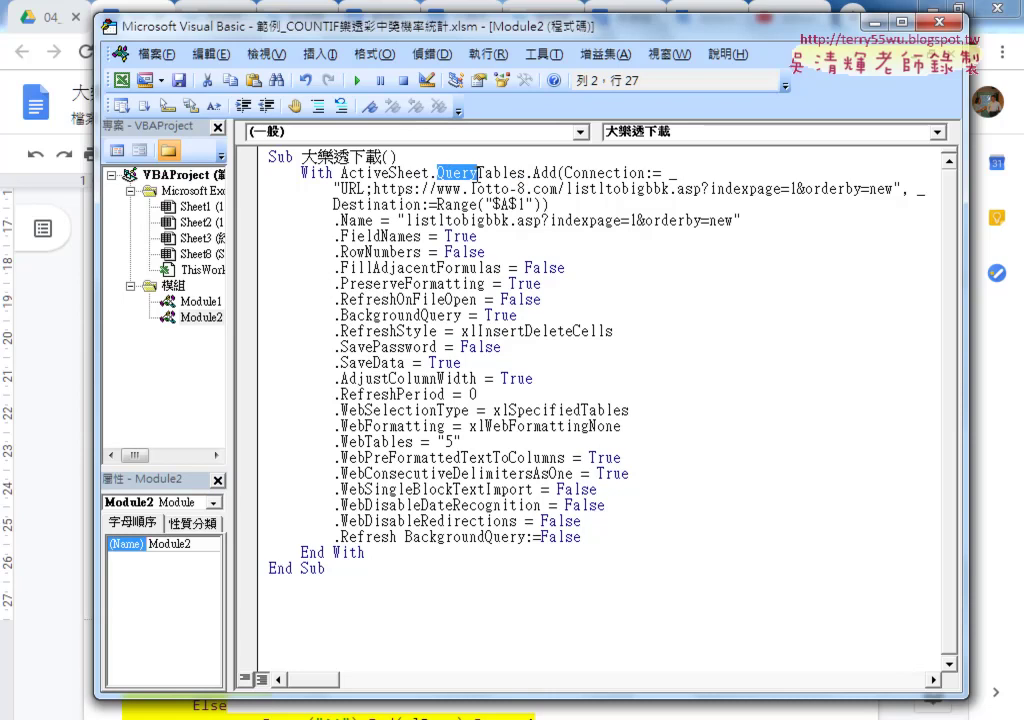
double_click(503, 174)
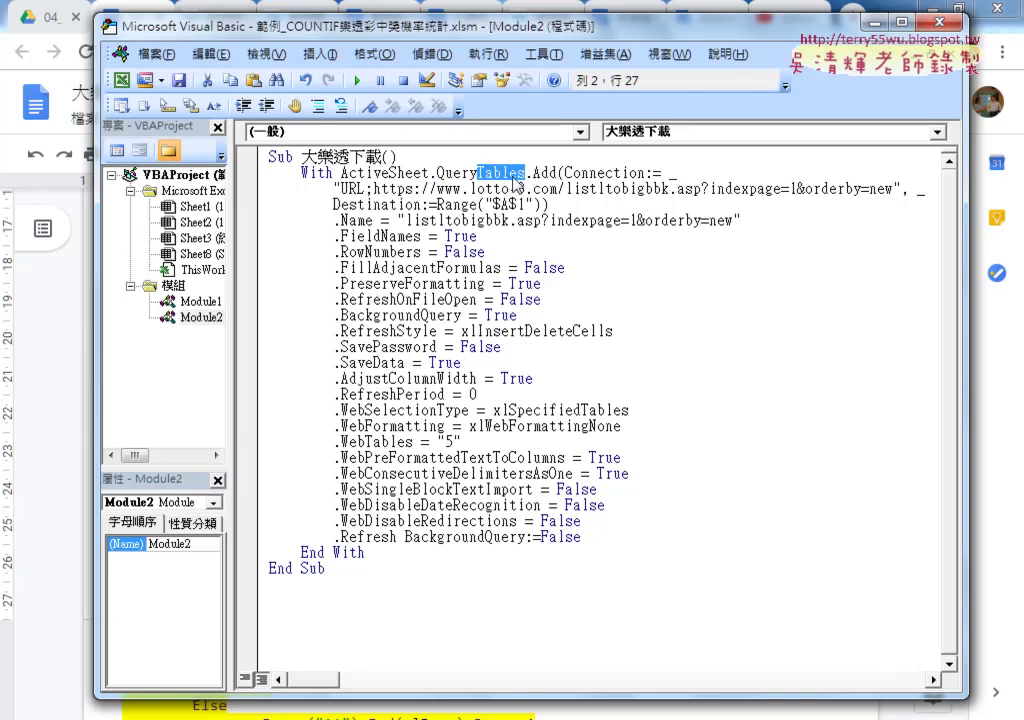
drag(438, 173, 529, 173)
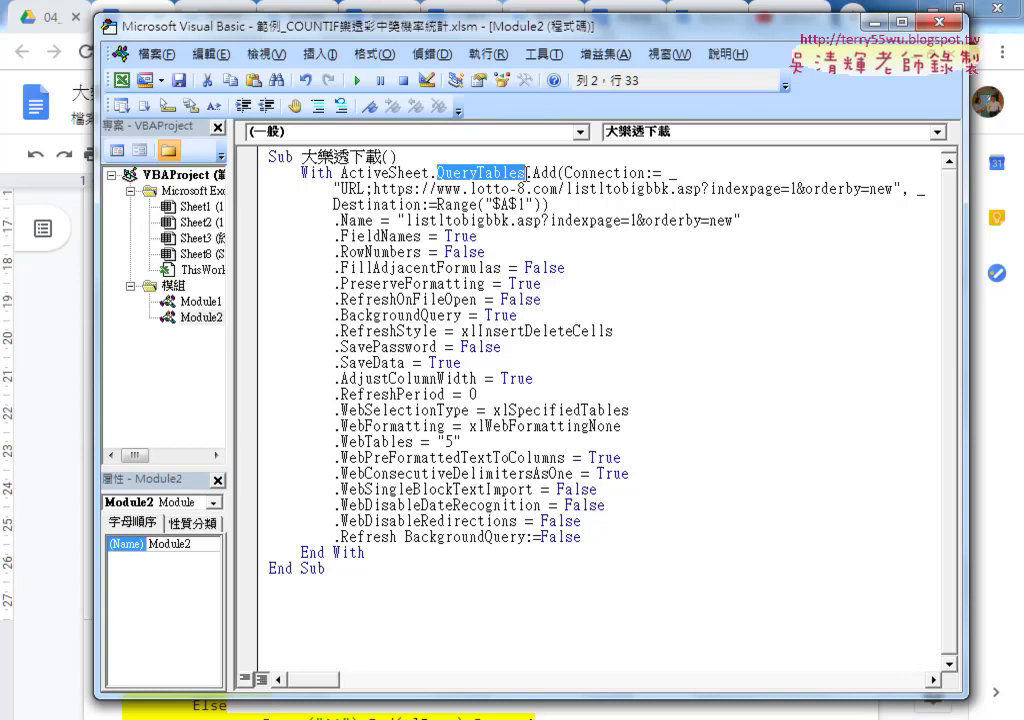
Step: Highlight .Add, the Connection URL, the $A$1 destination and .Name to explain them
drag(527, 173, 557, 173)
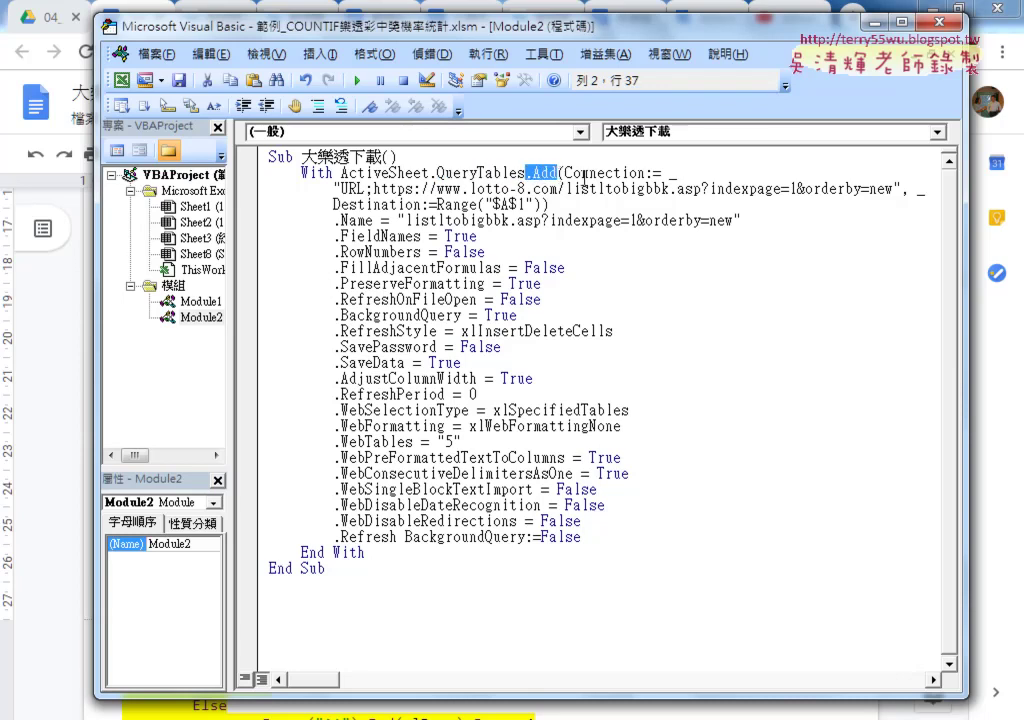
drag(565, 173, 648, 173)
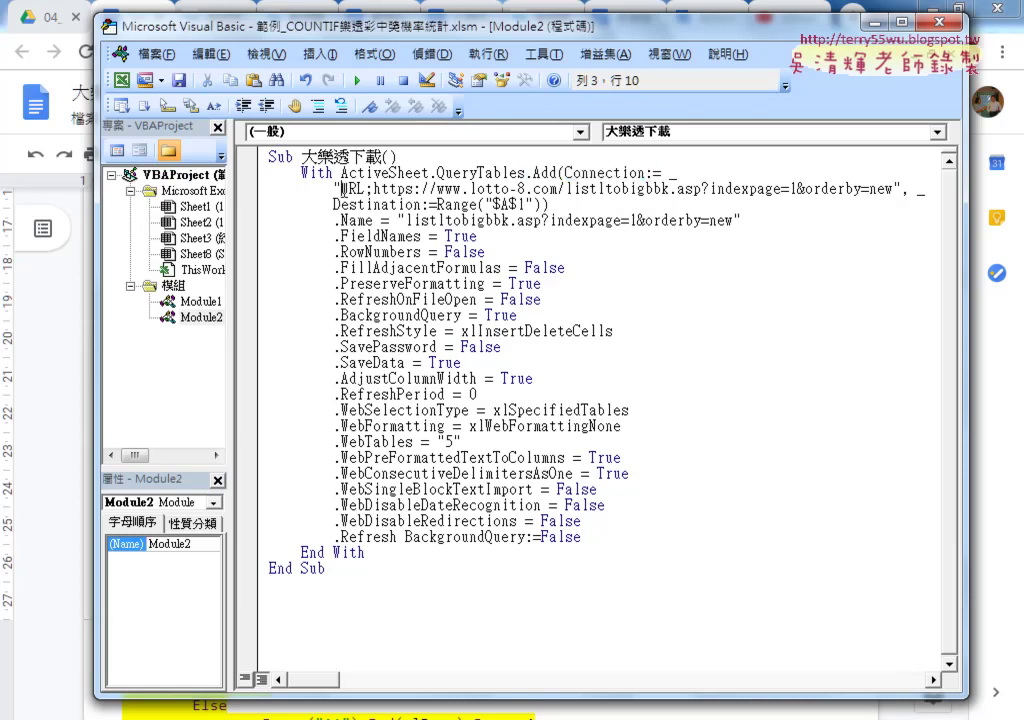
drag(341, 188, 790, 190)
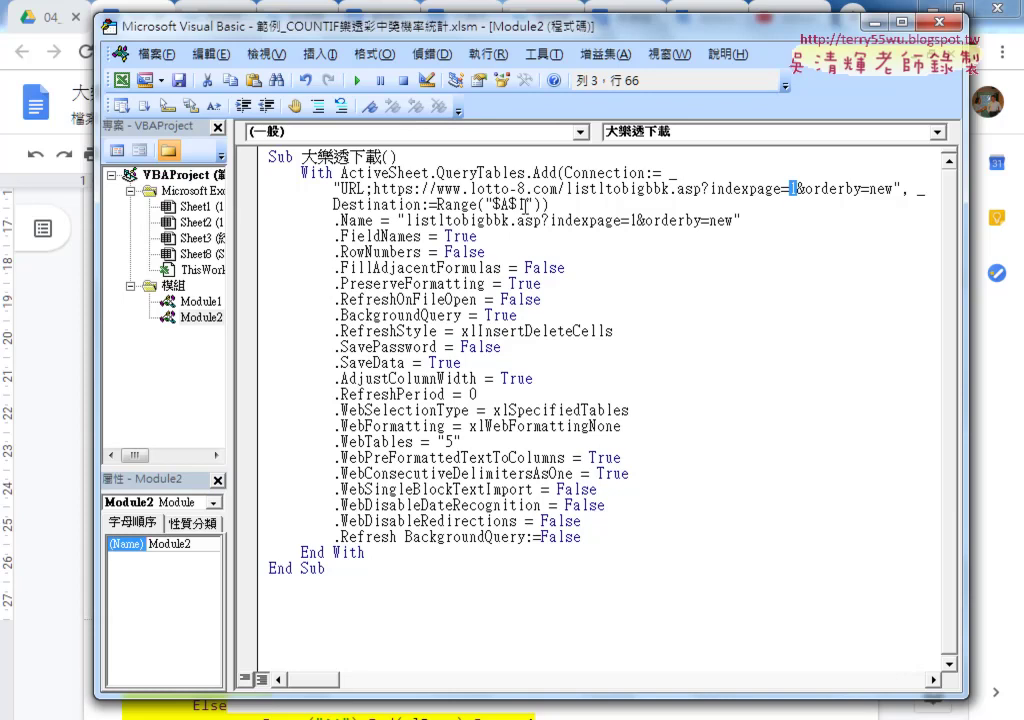
drag(525, 204, 518, 204)
drag(333, 220, 478, 236)
click(335, 220)
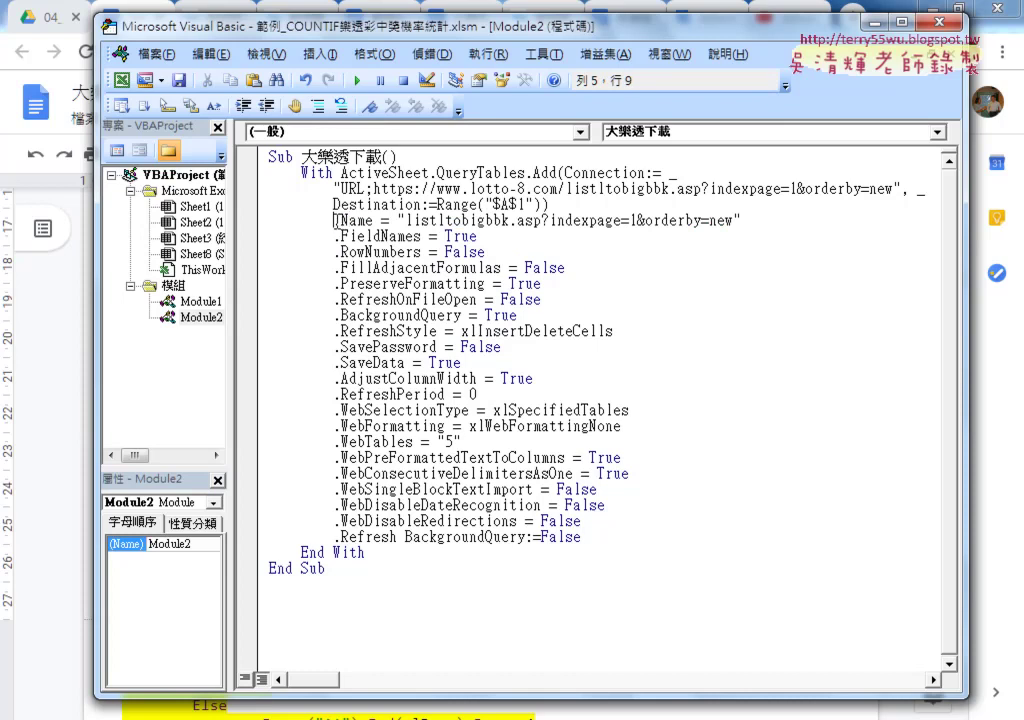
drag(335, 220, 341, 220)
drag(341, 172, 526, 172)
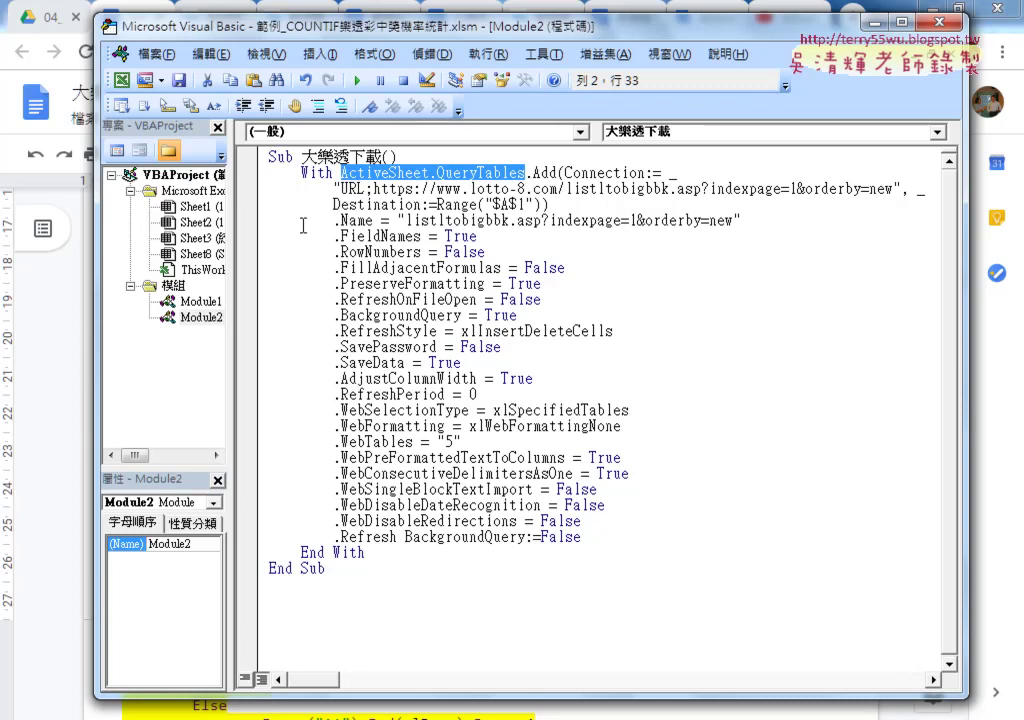
Step: Delete the property lines from .Name through .WebSelectionType
click(258, 228)
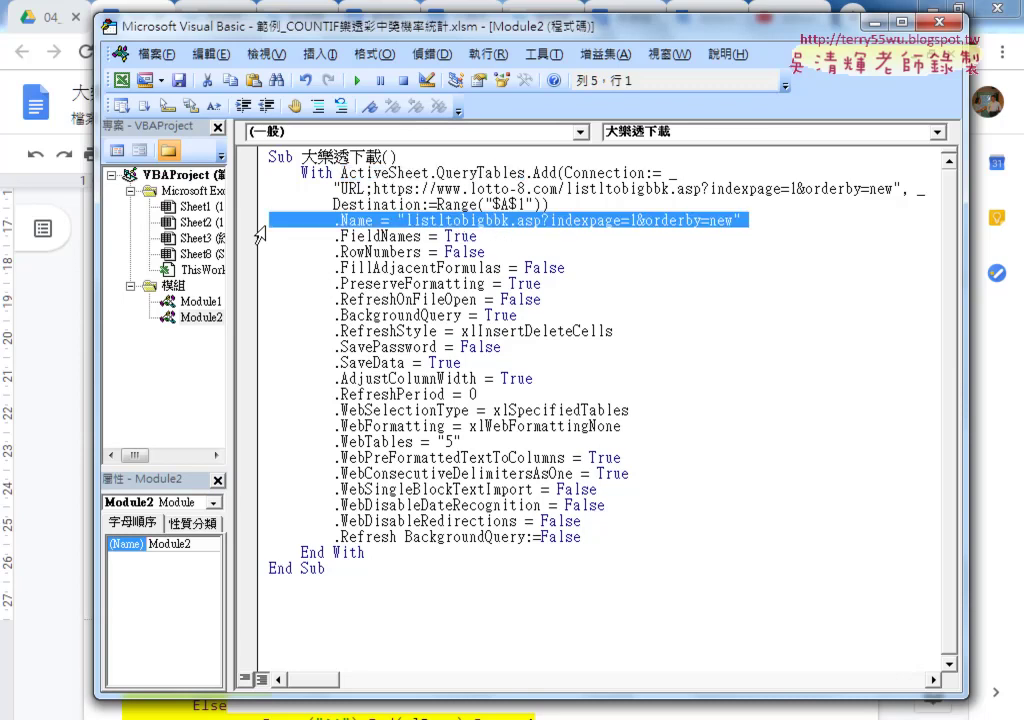
drag(258, 234, 257, 550)
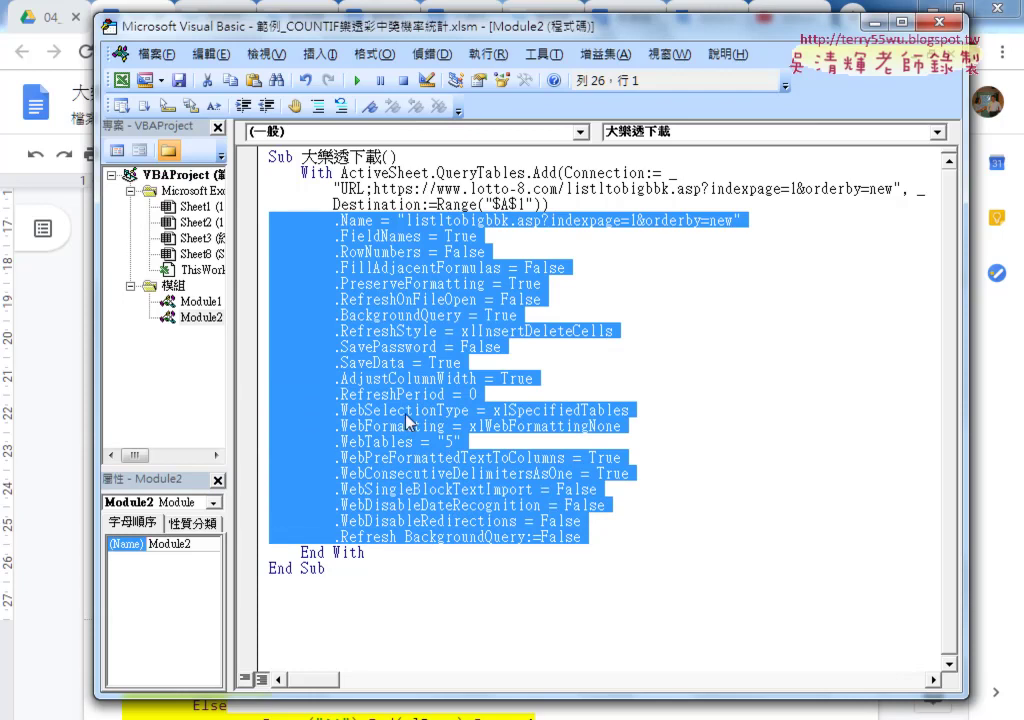
click(571, 414)
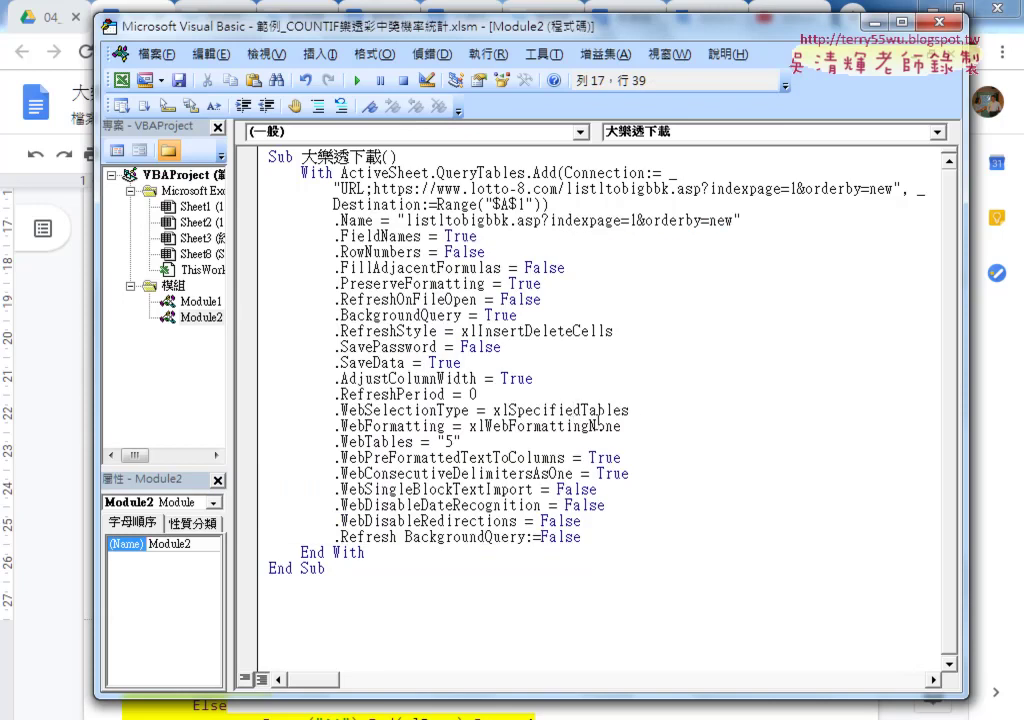
mouse_move(647, 411)
mouse_down()
mouse_move(597, 412)
mouse_move(215, 222)
mouse_up()
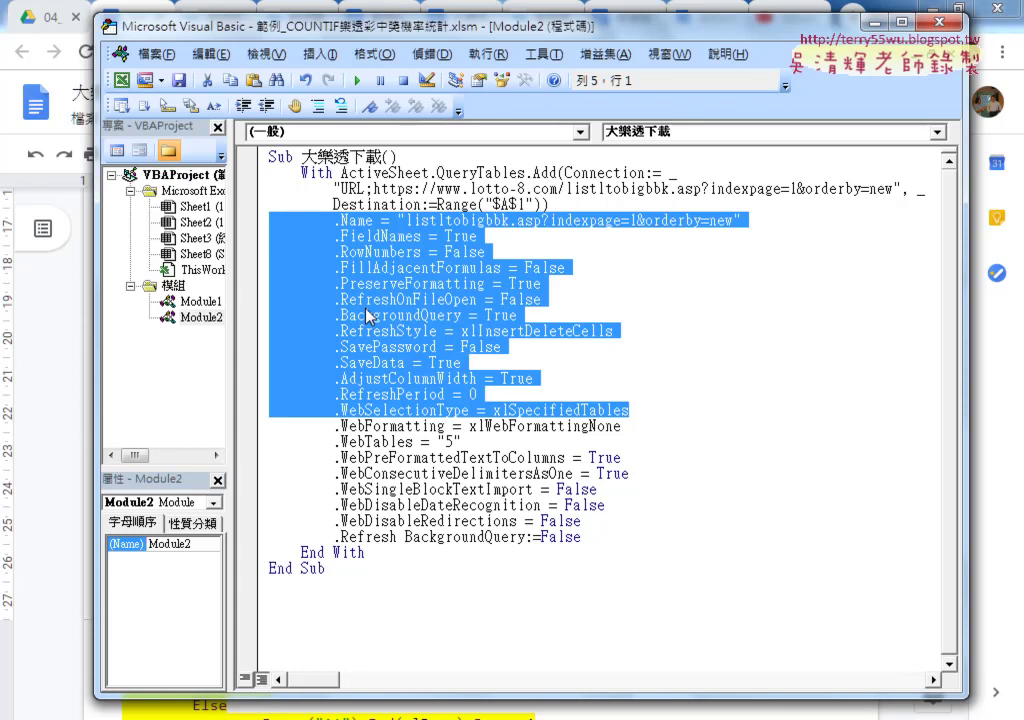
key(Delete)
key(Delete)
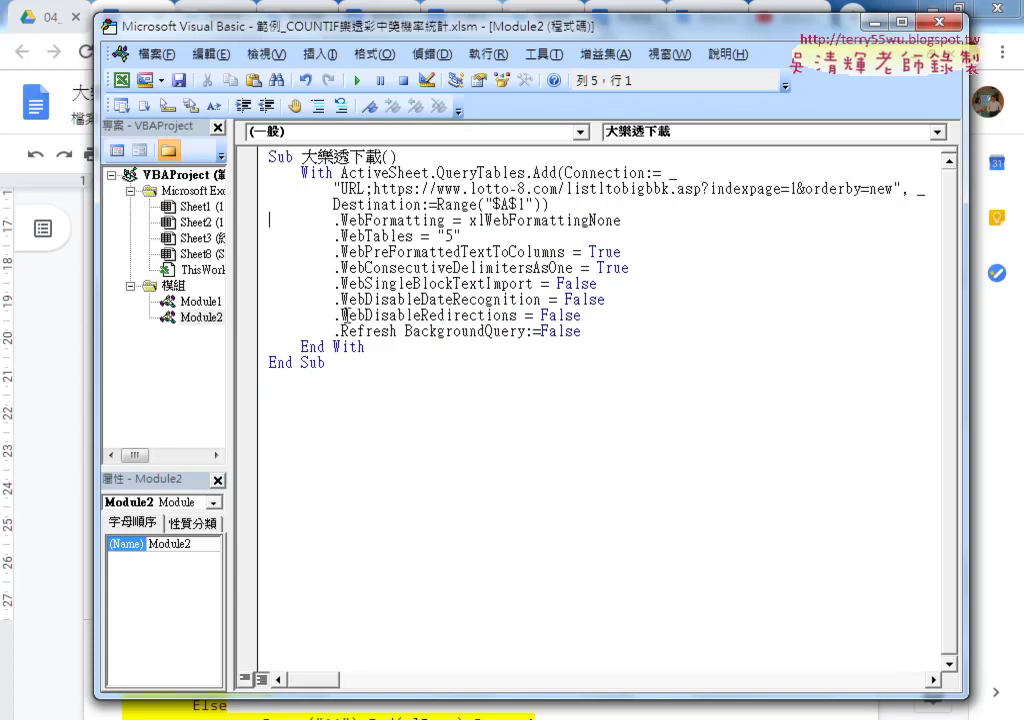
Step: Delete the five .Web property lines below .WebTables and the leftover blank line
drag(585, 316, 229, 251)
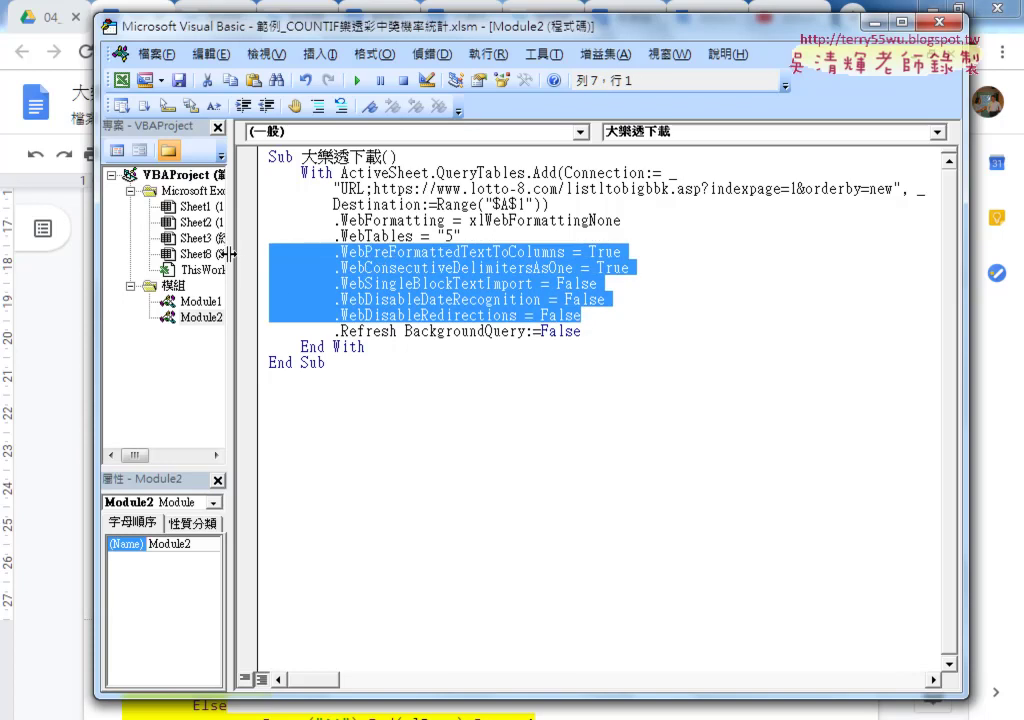
key(Delete)
key(BackSpace)
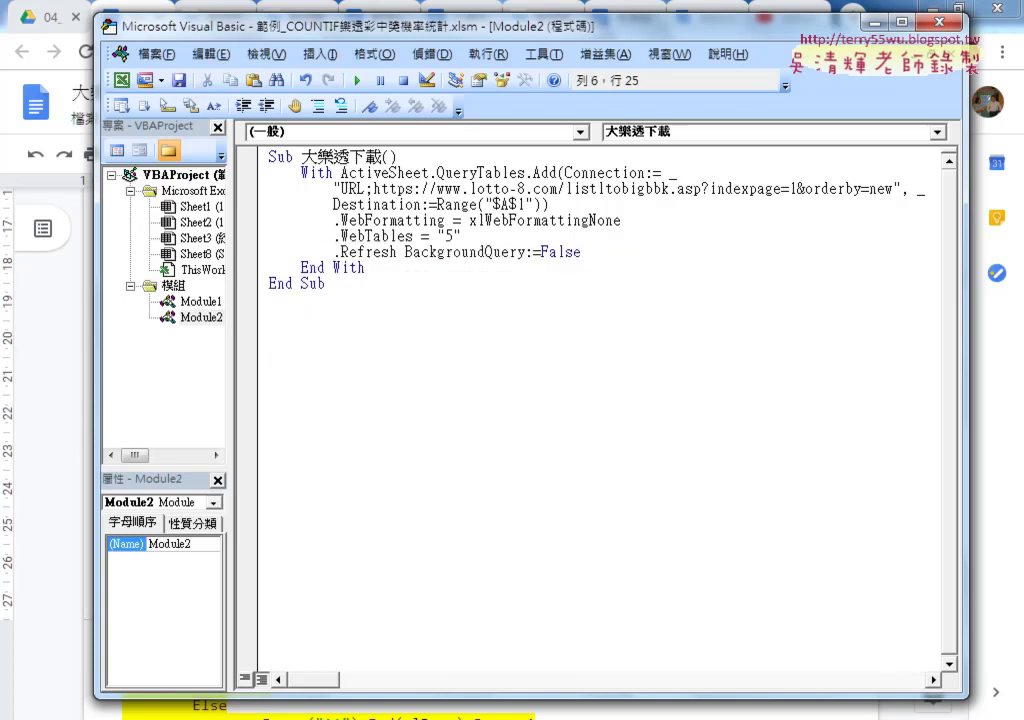
drag(334, 220, 453, 220)
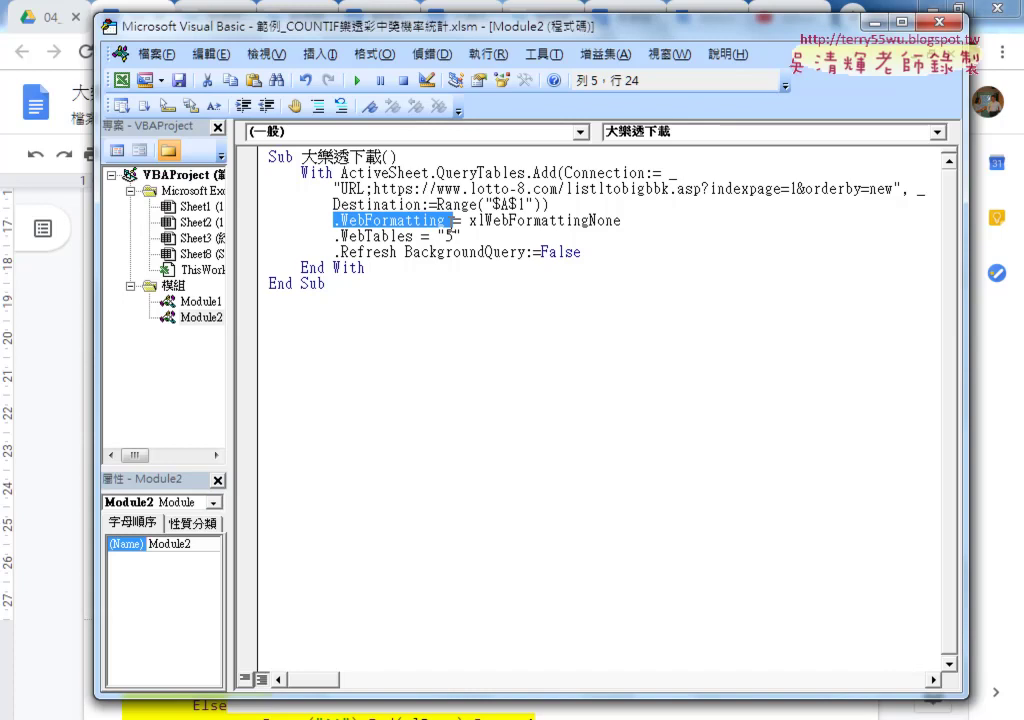
Step: Highlight the None value, .WebTables and .Refresh to explain them
drag(588, 220, 622, 220)
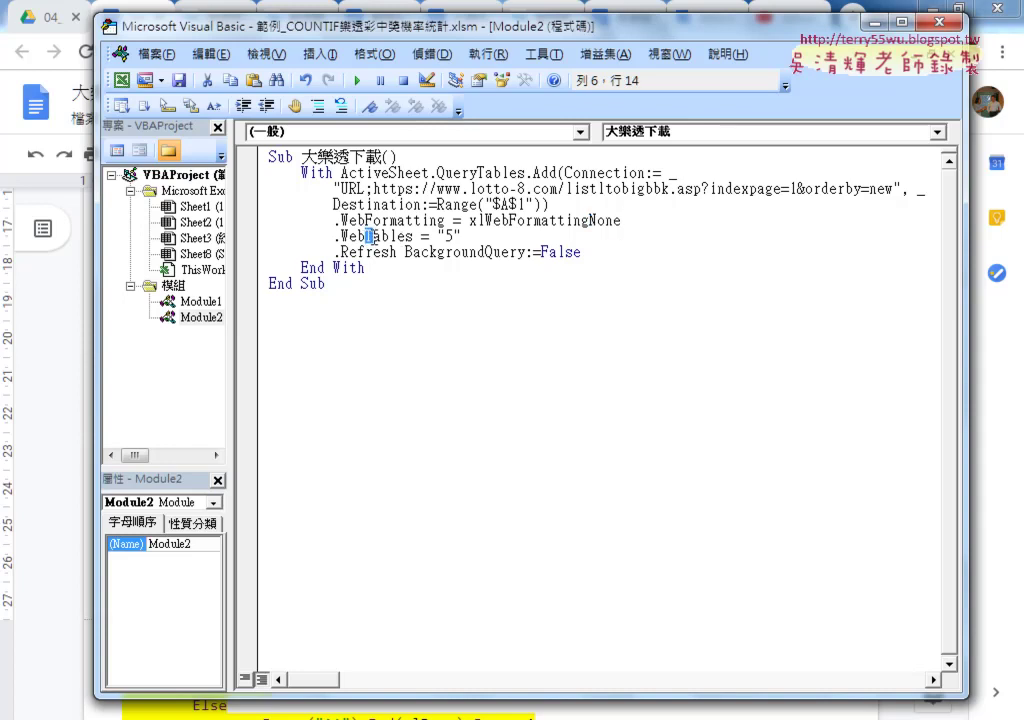
drag(367, 237, 460, 237)
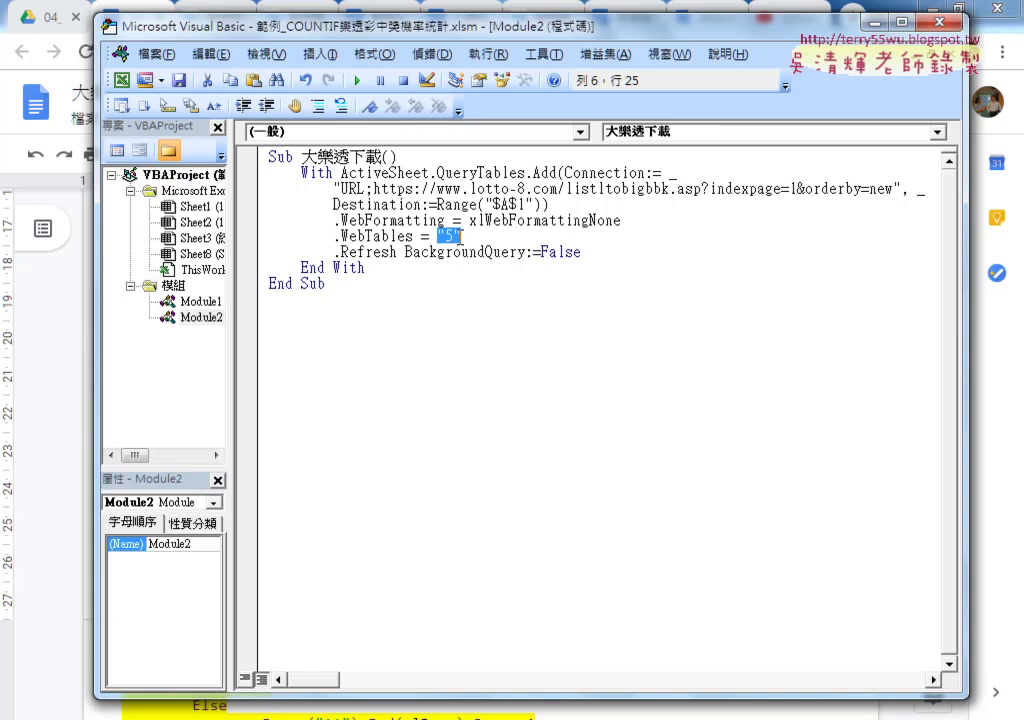
drag(333, 252, 397, 252)
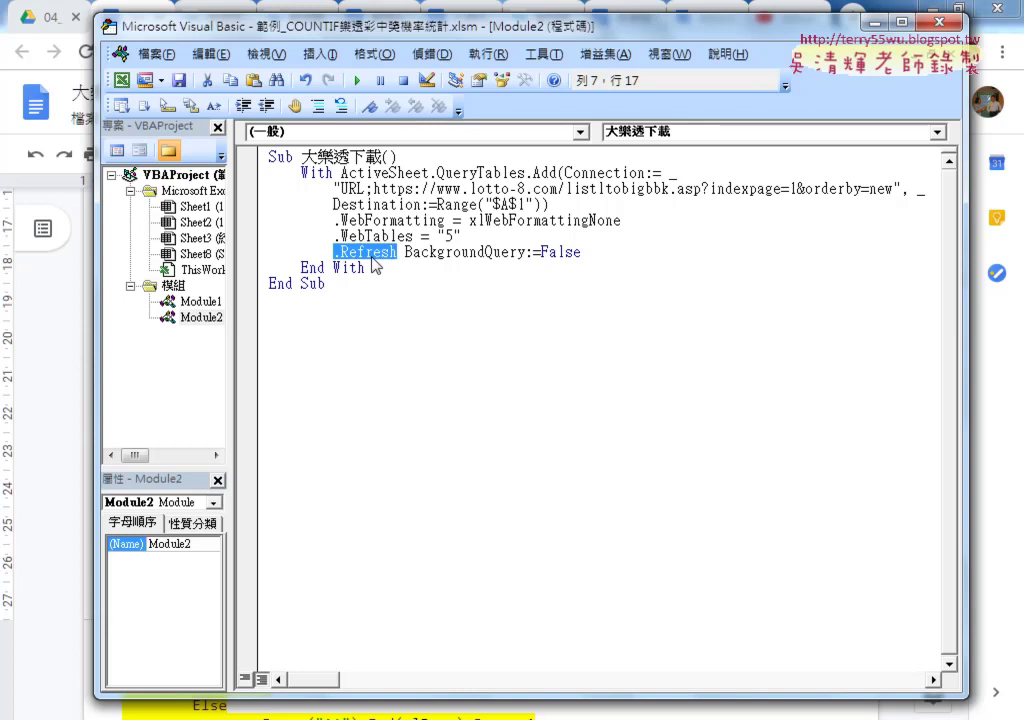
Step: Minimize the Google Docs browser so the Excel workbook shows behind the code
click(365, 220)
key(Down)
key(Down)
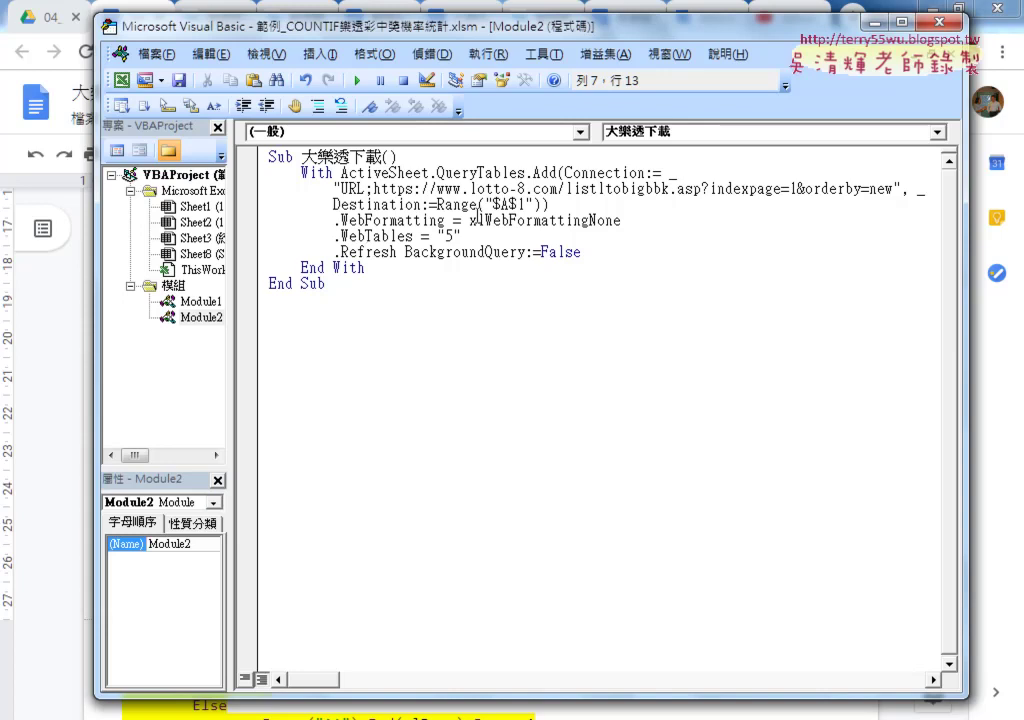
click(925, 10)
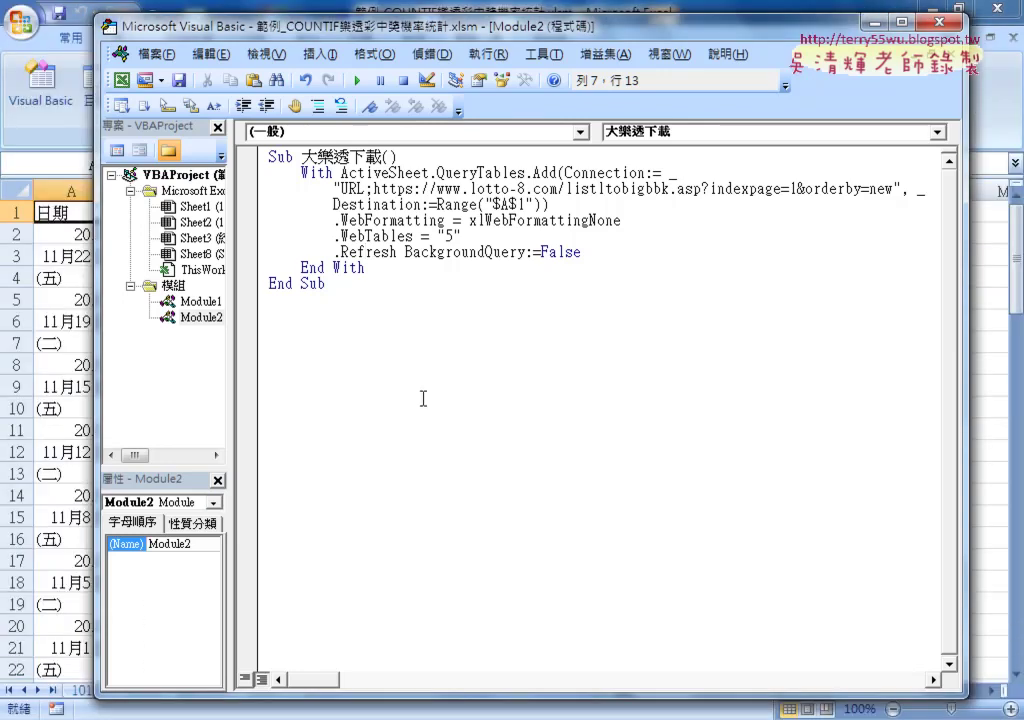
Step: Add a new Sheet6 and run the 大樂透下載 macro to import the lottery results into it
click(338, 711)
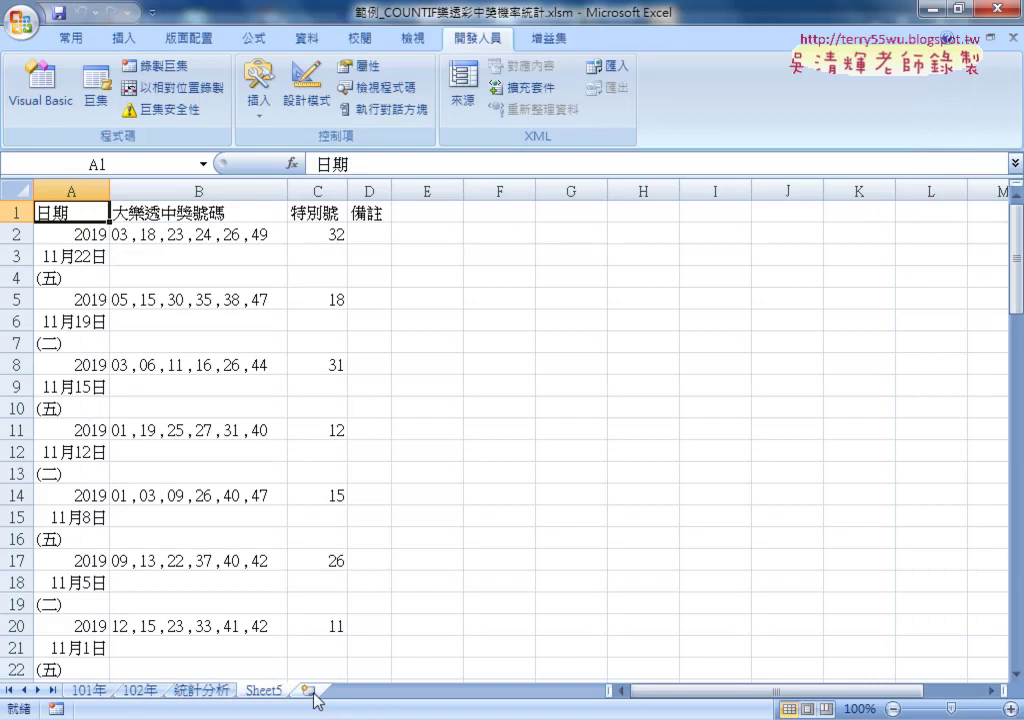
click(315, 692)
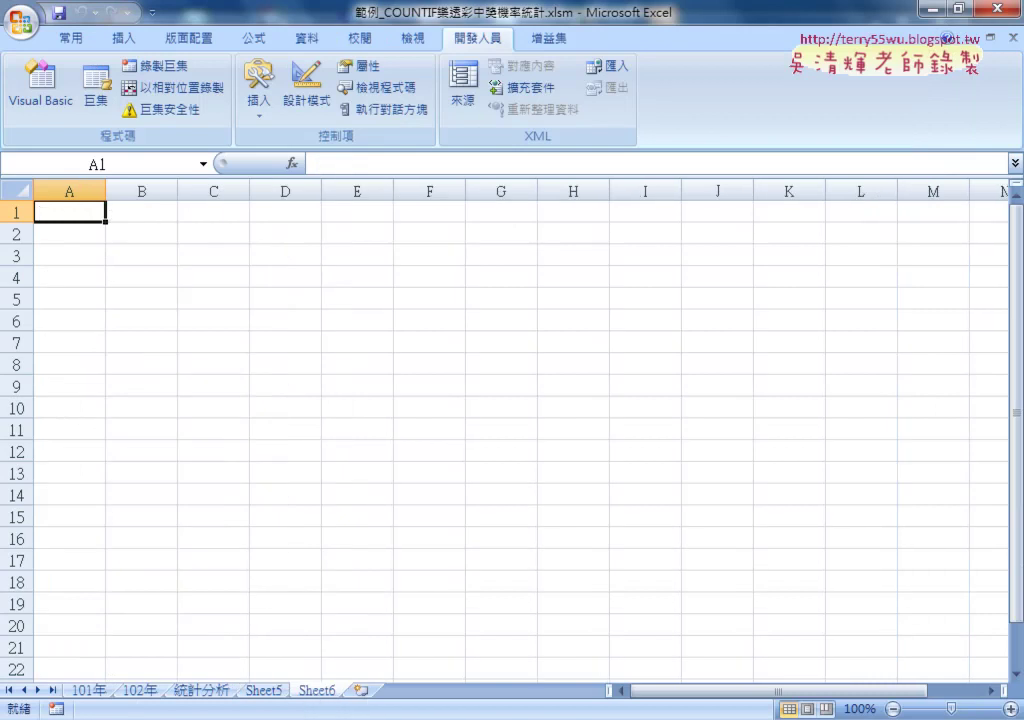
mouse_move(338, 715)
click(439, 680)
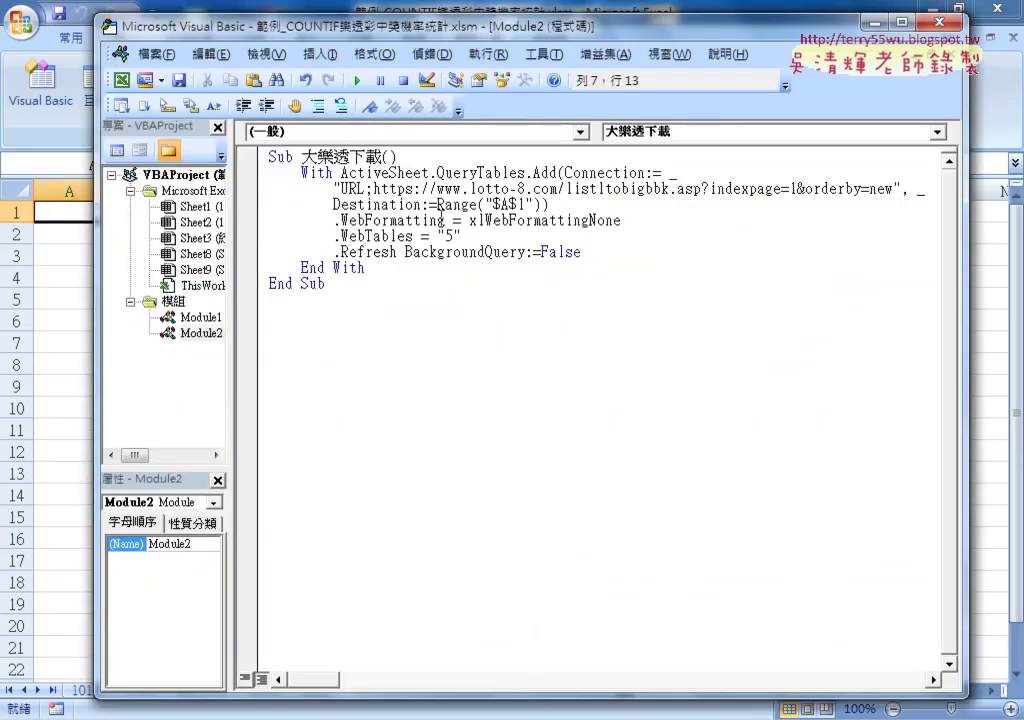
drag(444, 35, 573, 57)
click(565, 274)
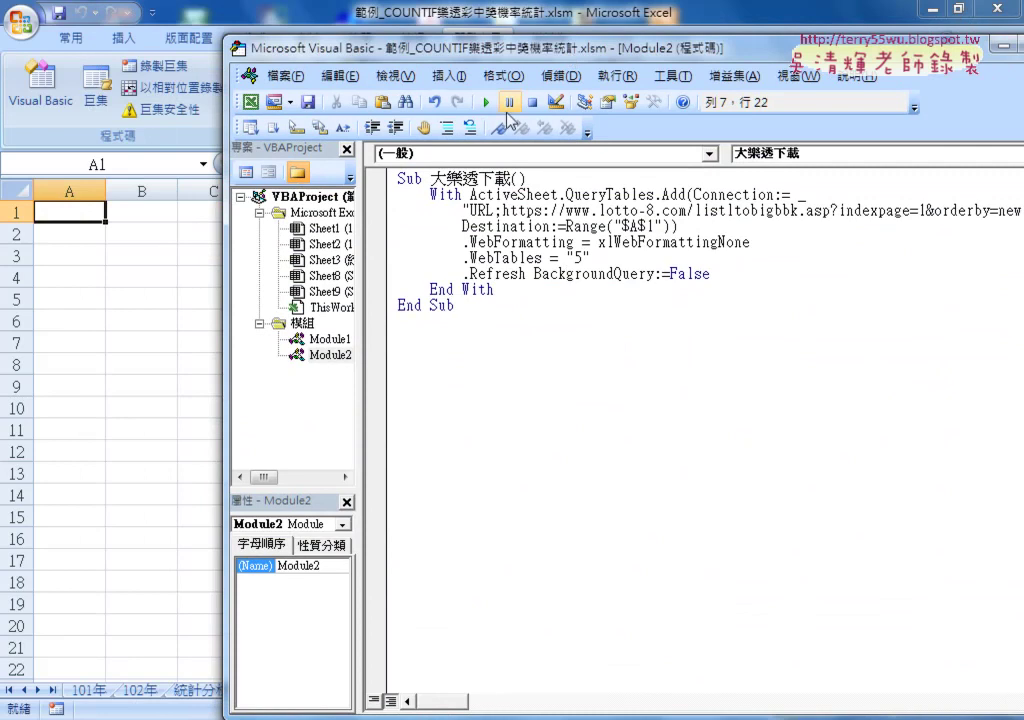
click(486, 102)
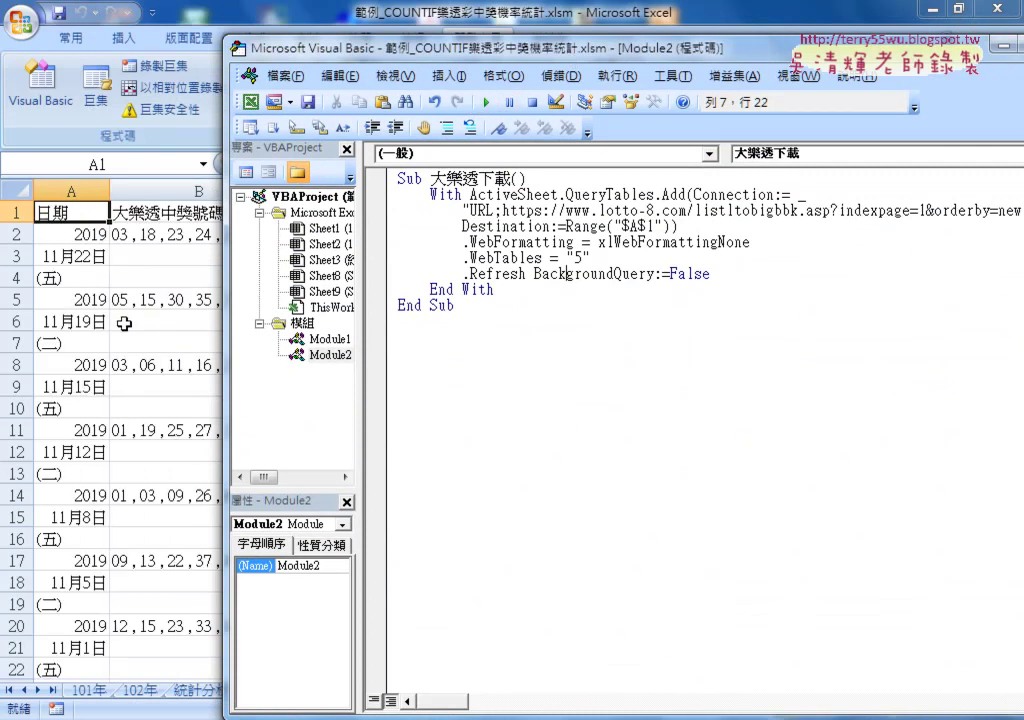
Step: Add an indented For i = 1 To 57 line and a Next line below the Sub line
click(160, 324)
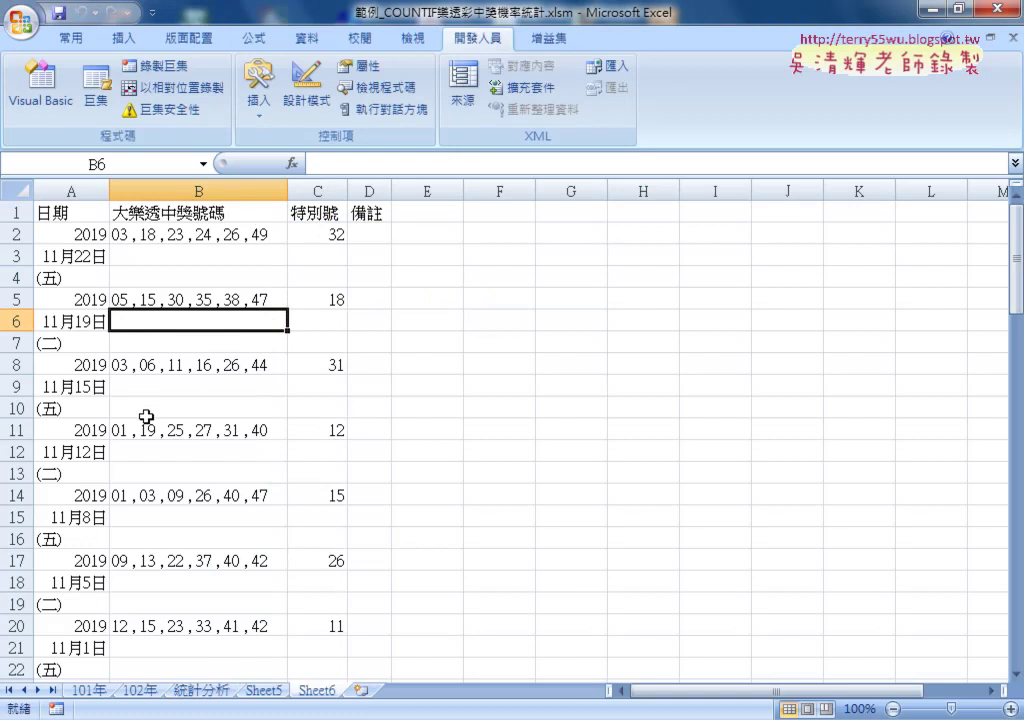
mouse_move(427, 711)
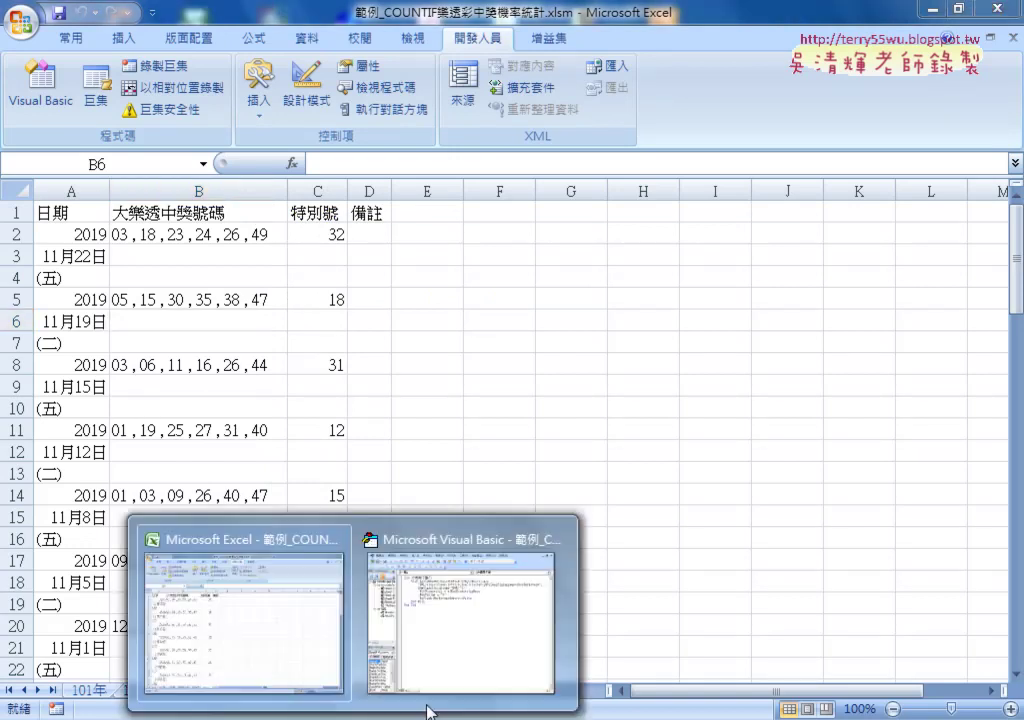
click(468, 647)
drag(434, 41, 260, 36)
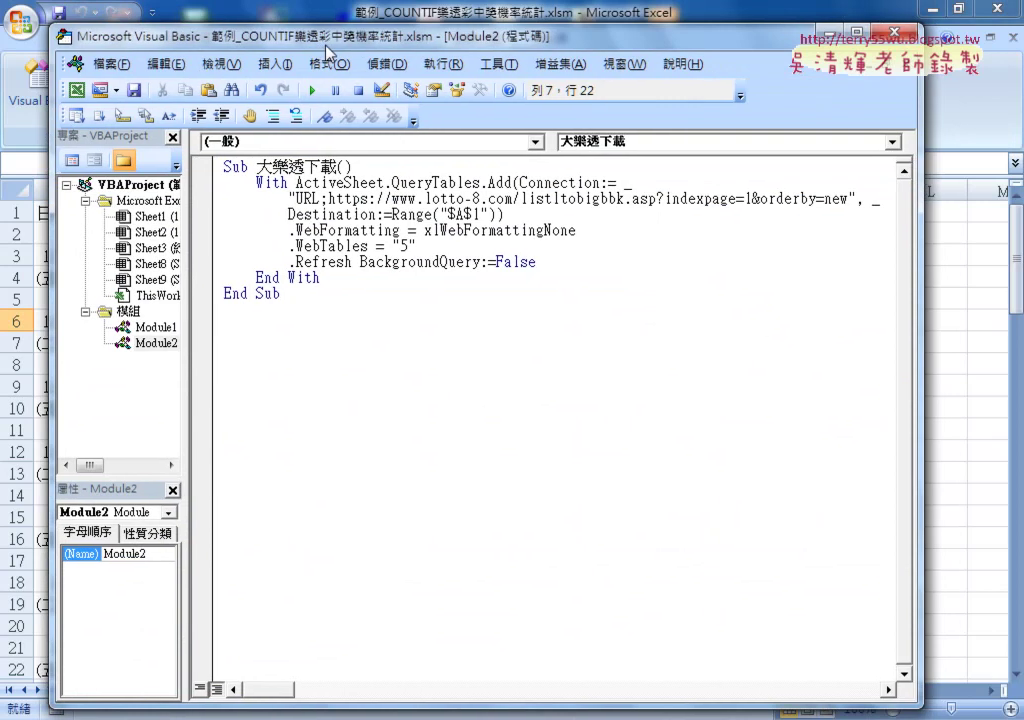
click(385, 169)
key(Return)
key(Tab)
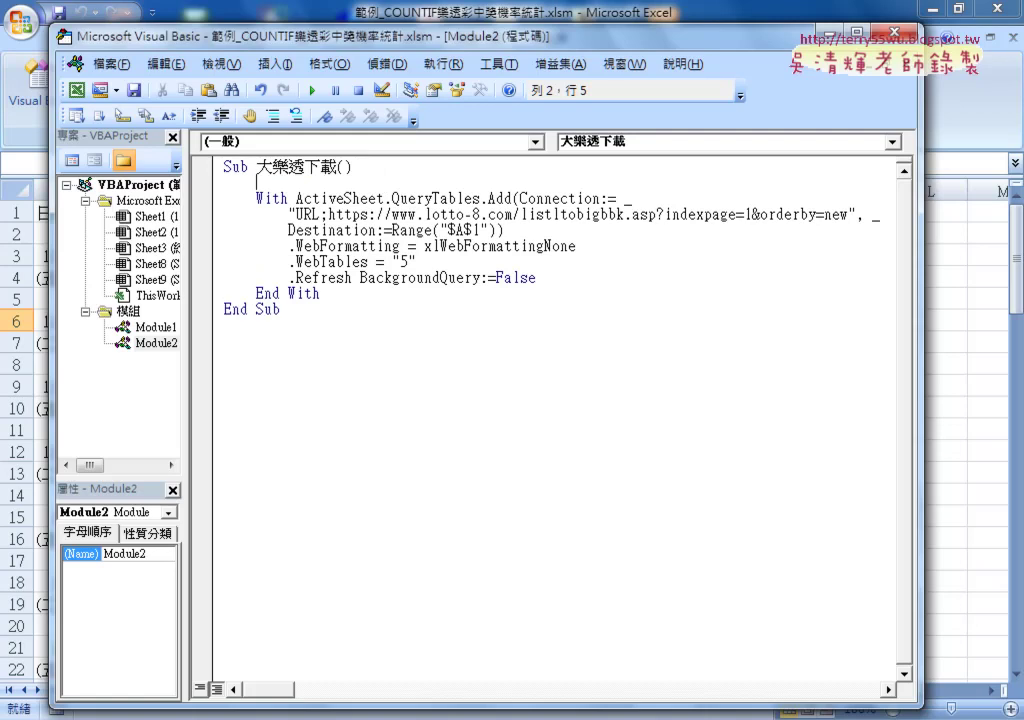
text(f)
text(or i)
text(=1 t)
text(o 57)
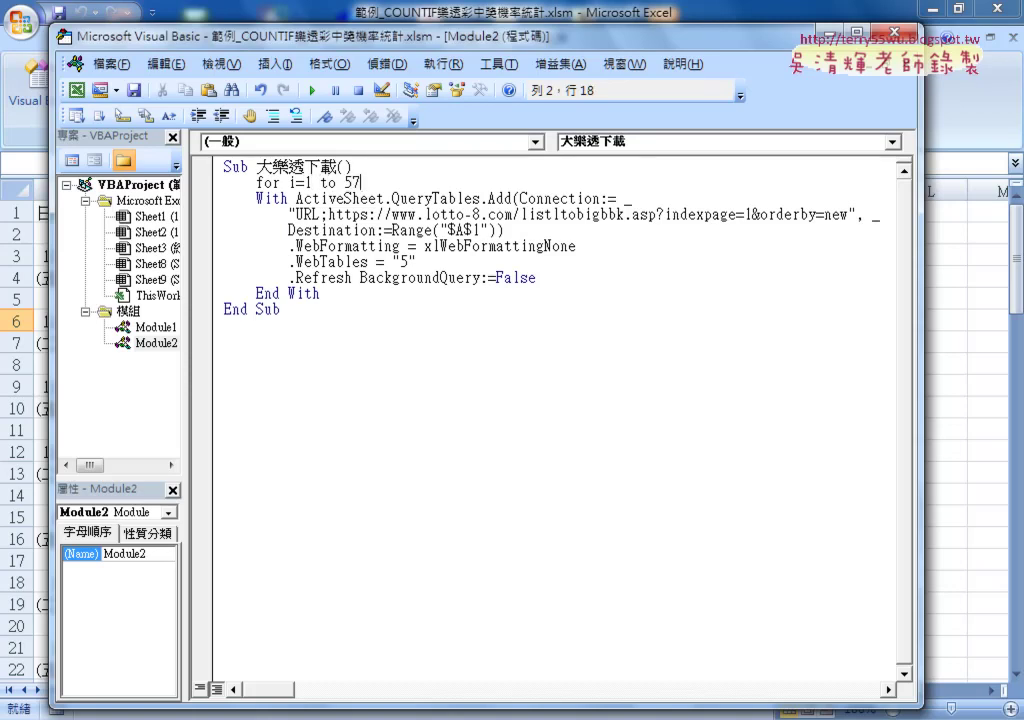
key(Return)
key(Return)
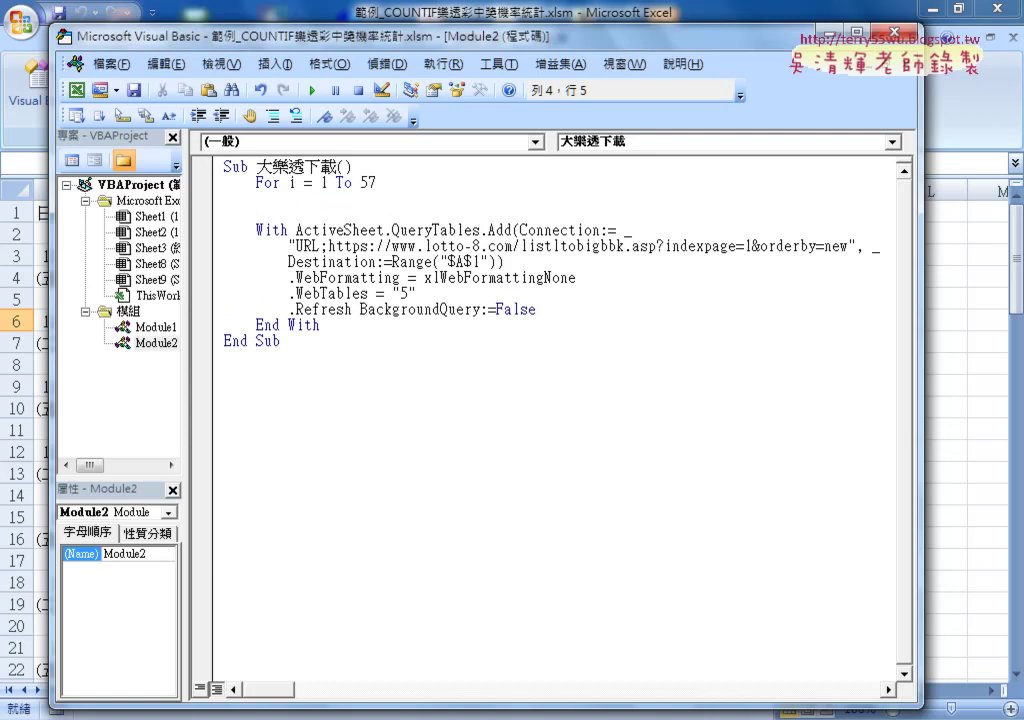
text(next)
key(Down)
Step: Move the With … End With block inside the loop above Next and indent it
mouse_move(320, 325)
mouse_down()
mouse_move(211, 235)
mouse_move(219, 203)
mouse_up()
shift+click(217, 215)
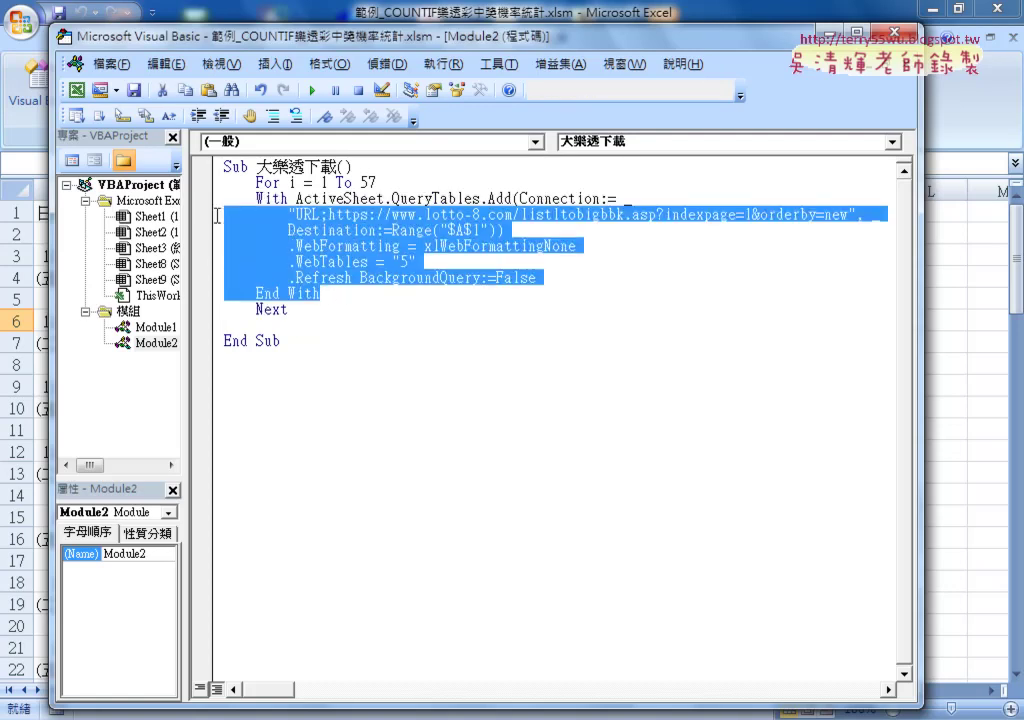
shift+click(217, 199)
key(Tab)
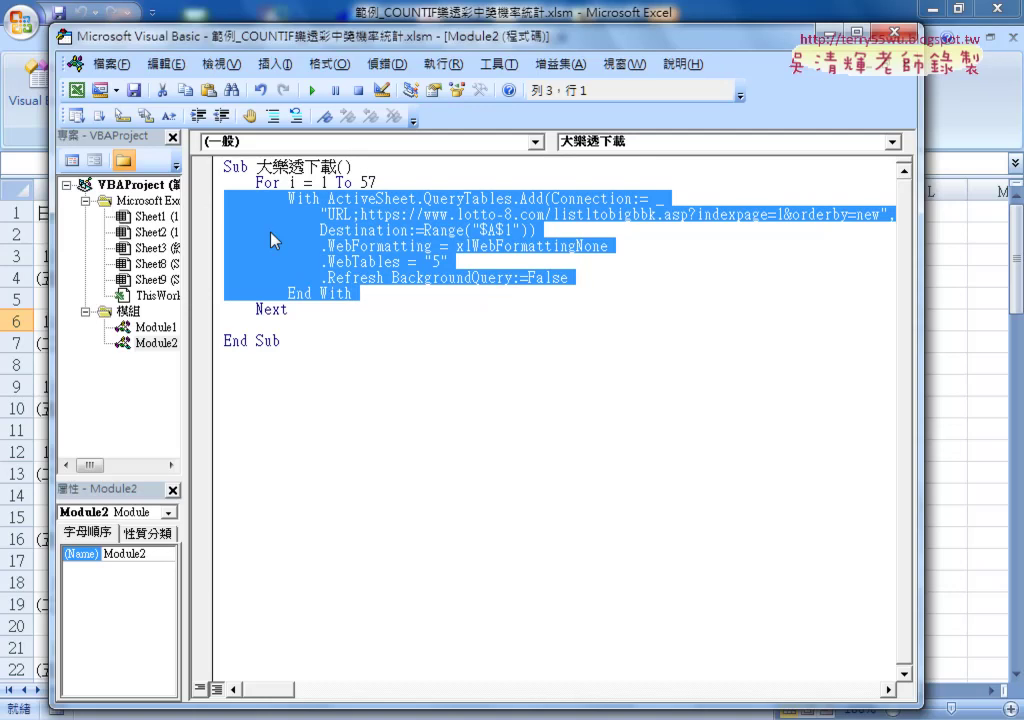
click(290, 183)
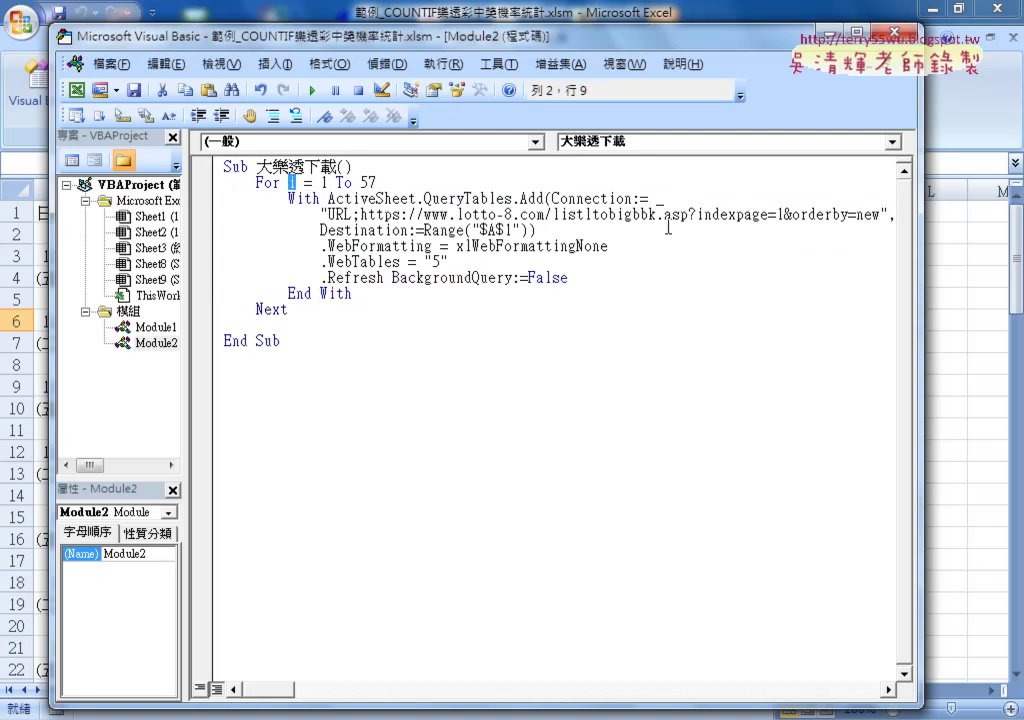
Step: Replace the page number 1 after indexpage= with "&i" so the URL uses the loop variable
double_click(781, 214)
text("")
key(Left)
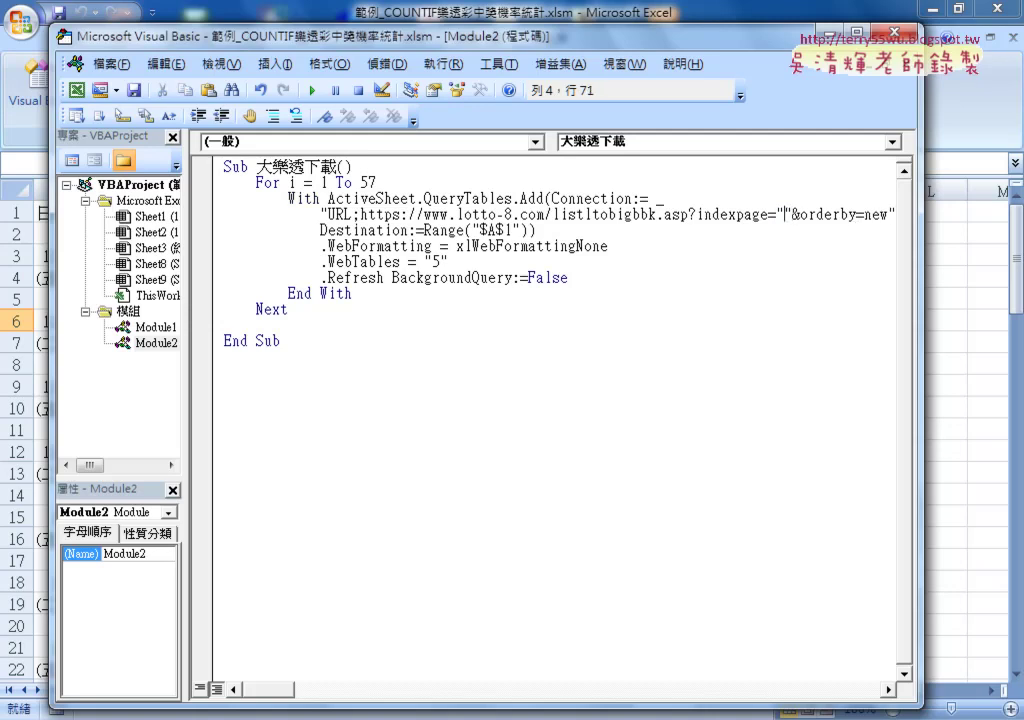
text(&&)
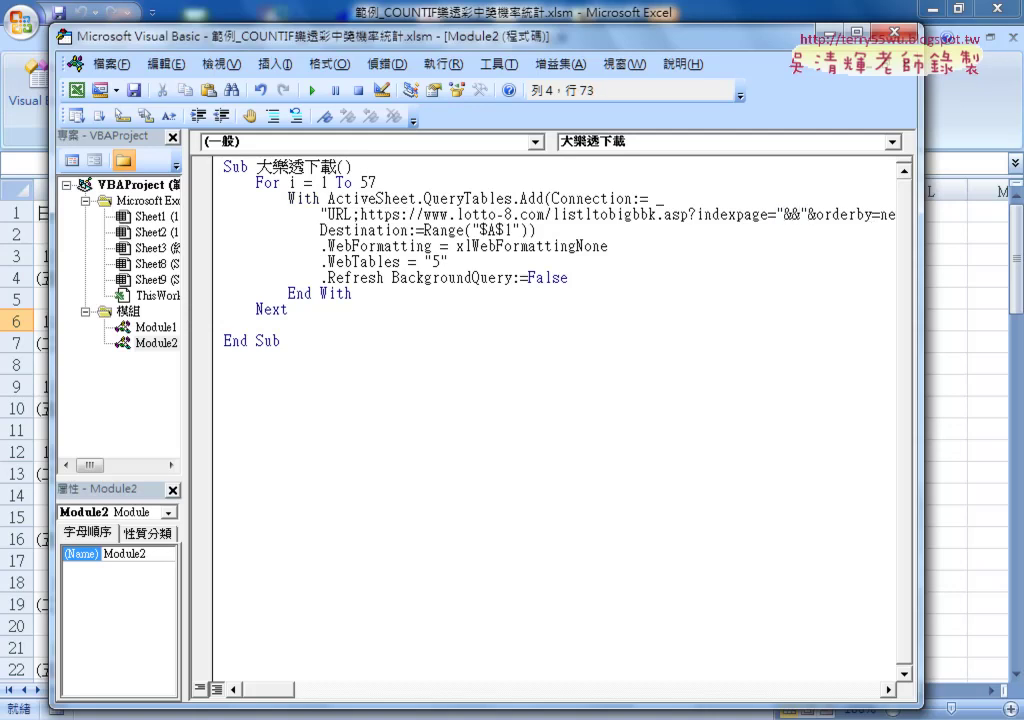
text(i)
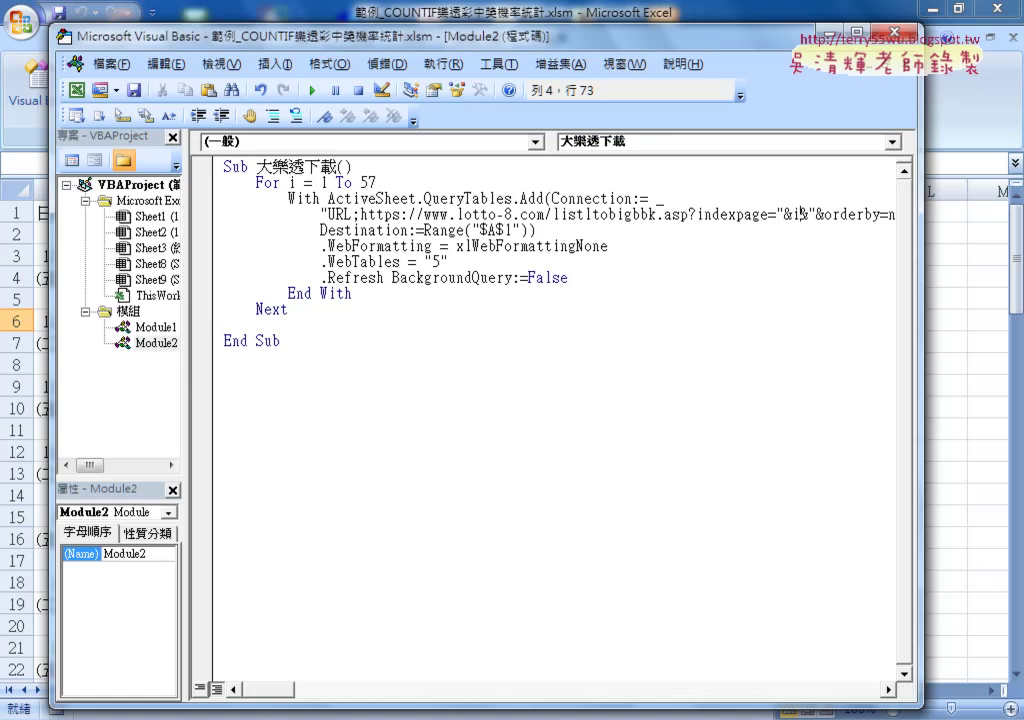
key(Left)
key(Left)
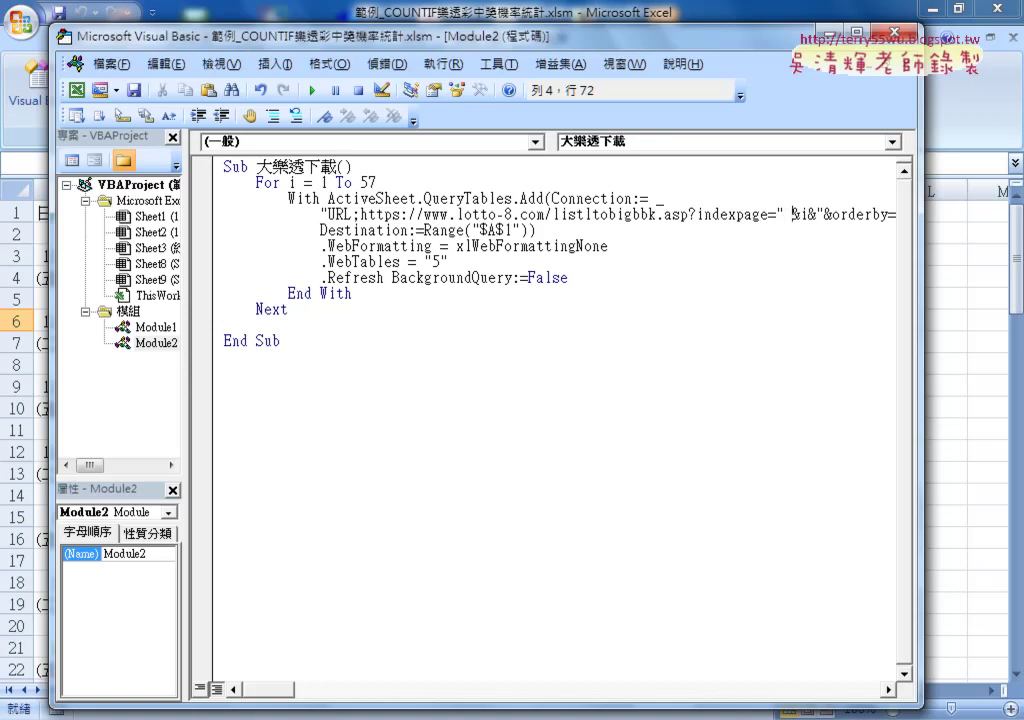
key(Right)
key(Right)
key(Right)
drag(777, 213, 847, 213)
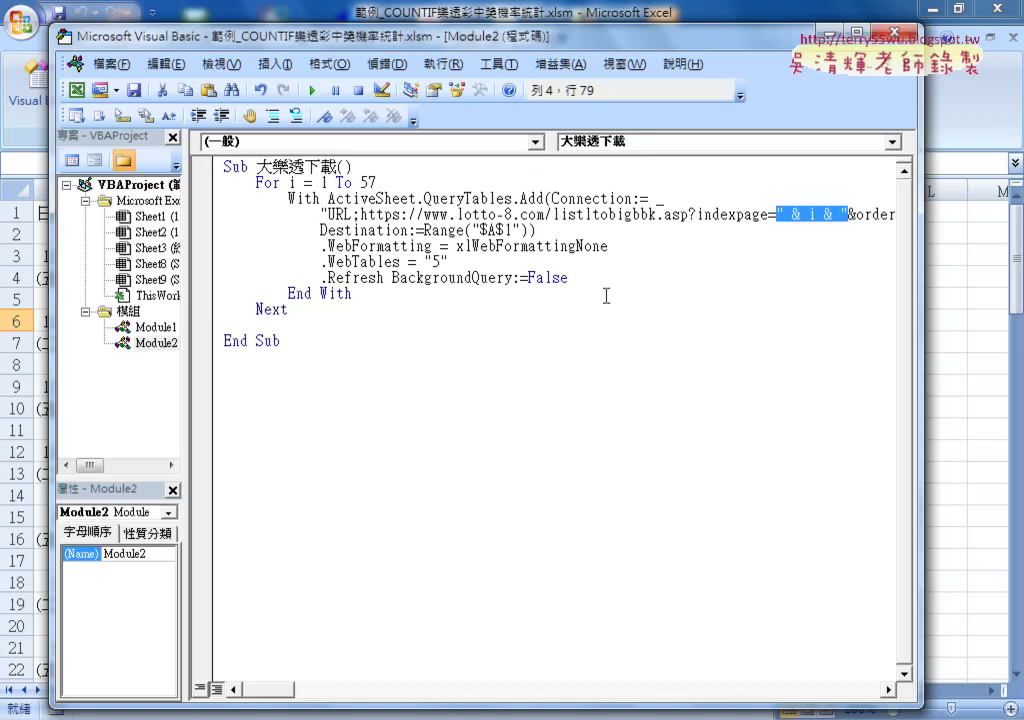
click(588, 345)
Step: Remove the blank line after Next and move the code window aside to show the sheet
drag(398, 316, 364, 325)
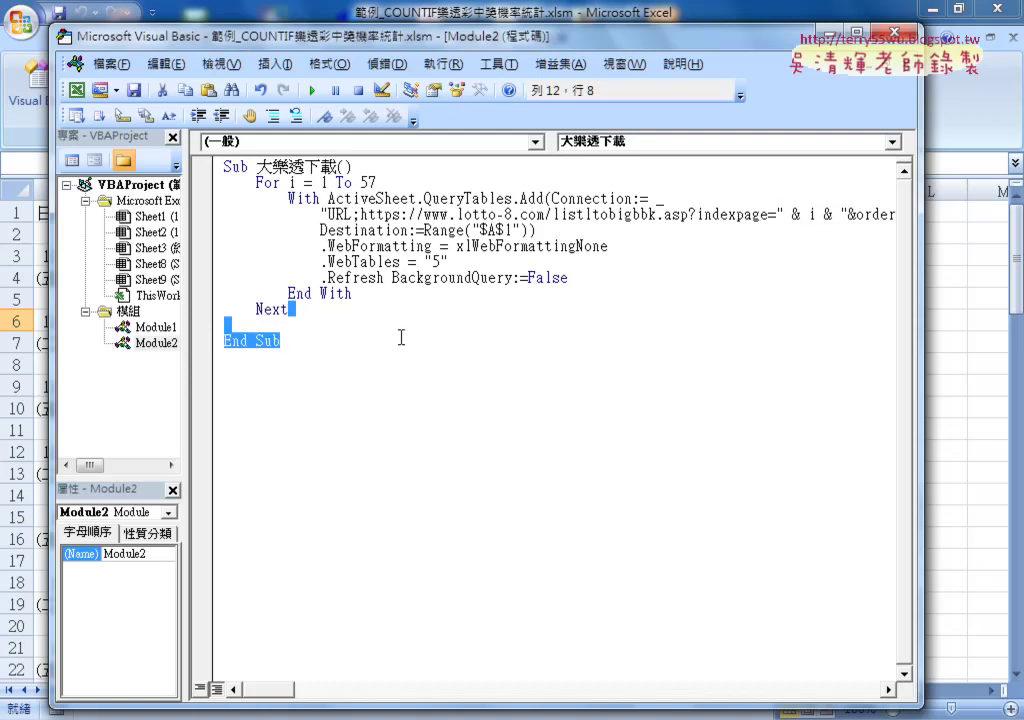
key(Delete)
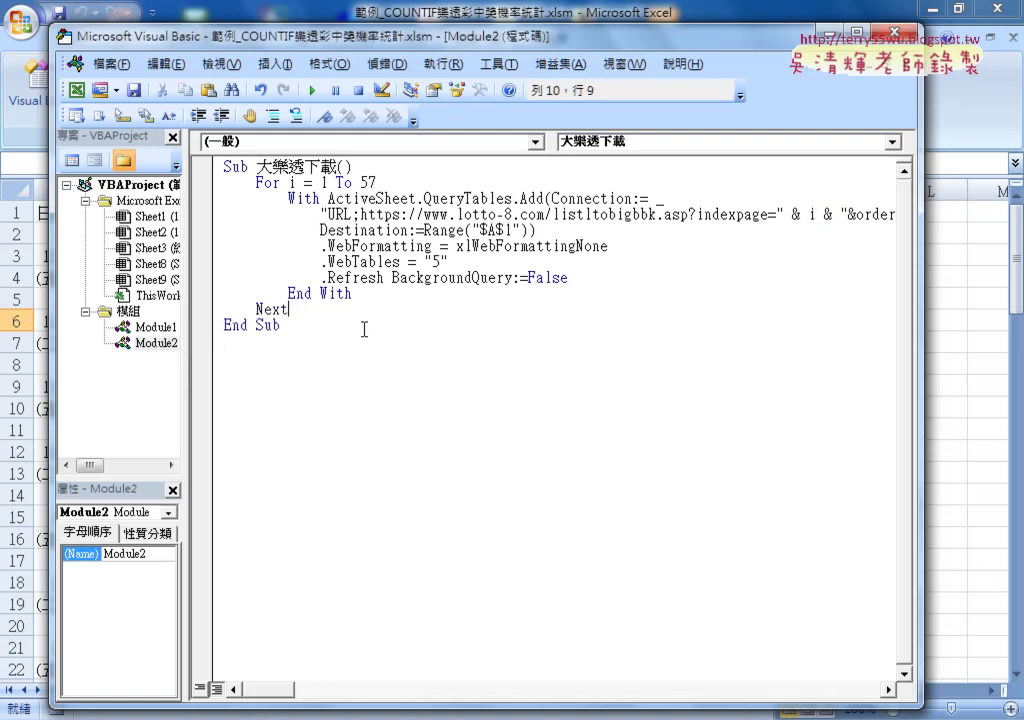
drag(488, 32, 668, 10)
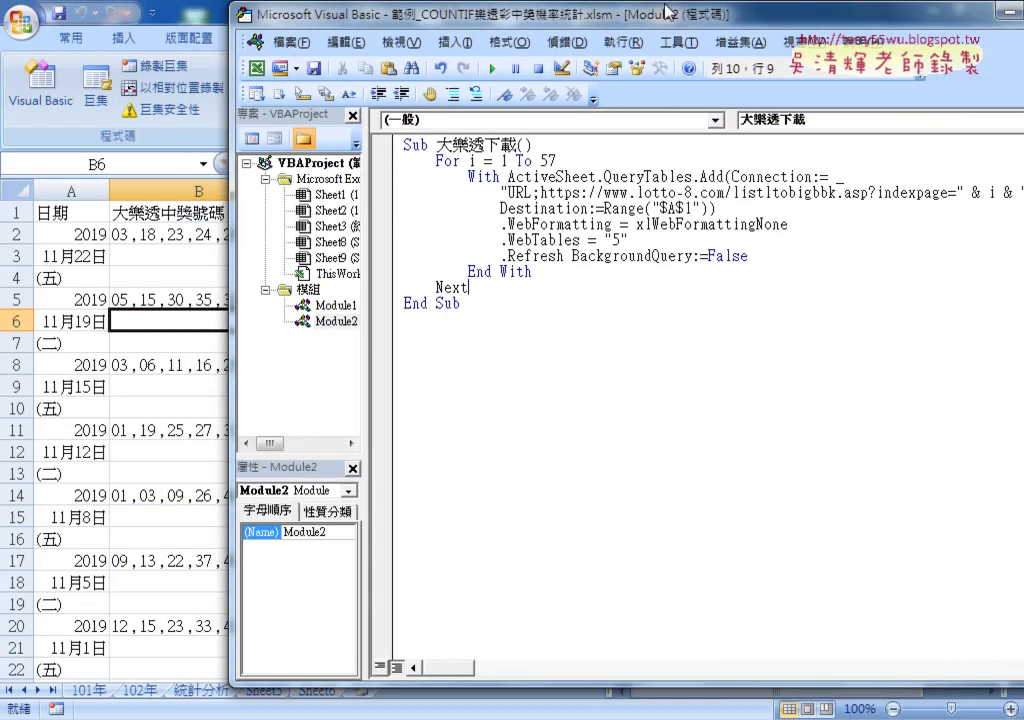
Step: Step through the macro with F8 on the empty Sheet7 to import the first results pages
click(368, 691)
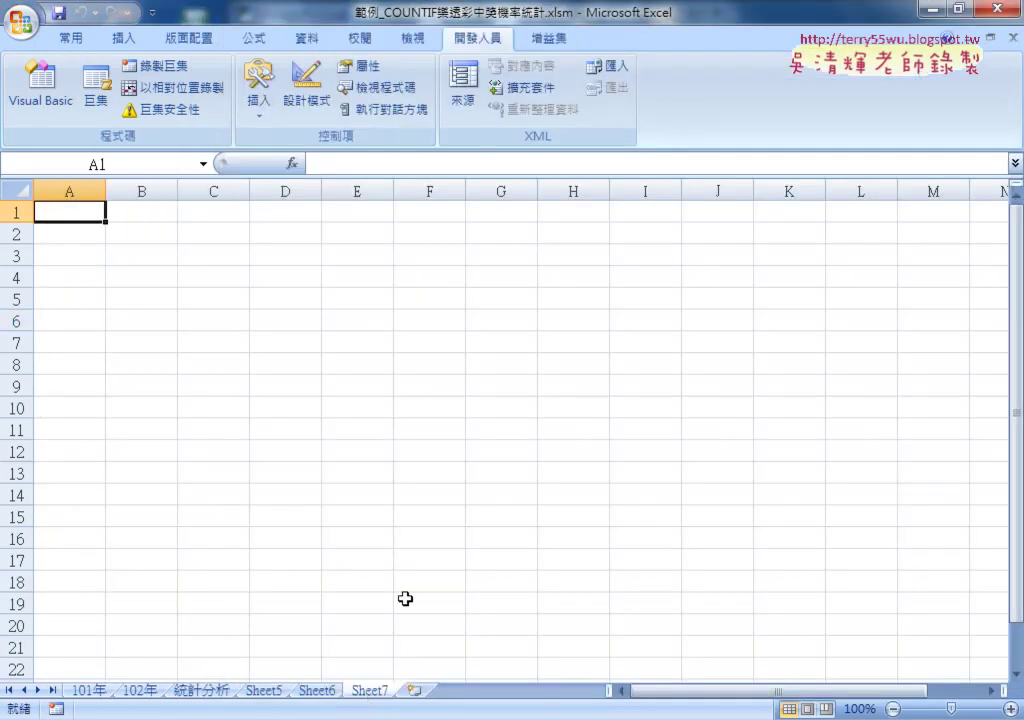
click(407, 697)
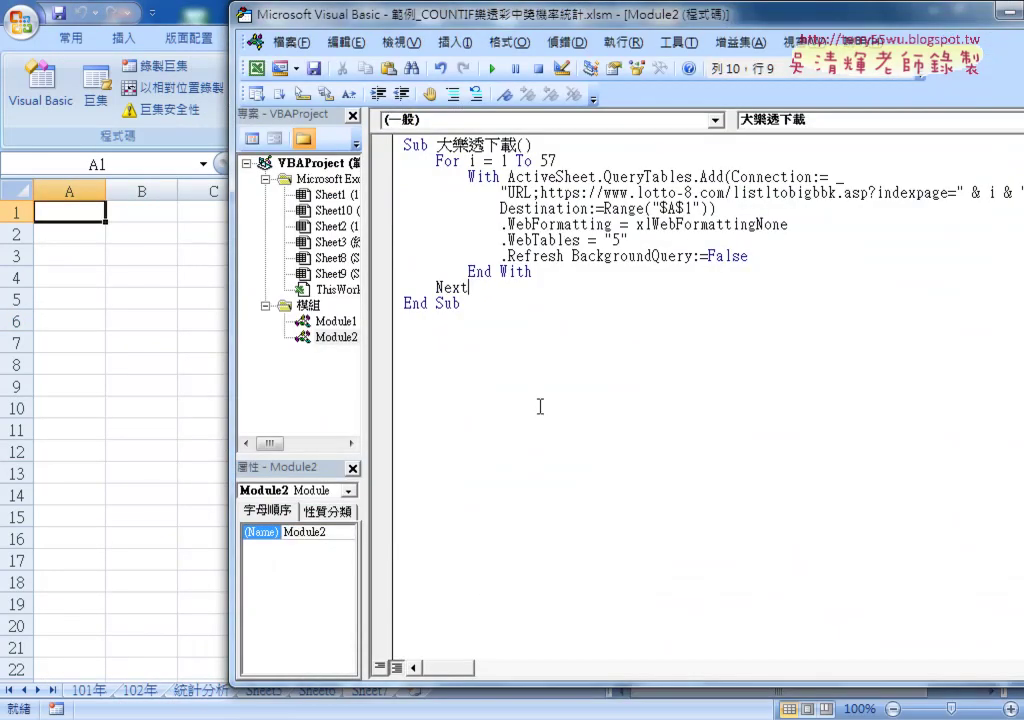
click(550, 225)
key(F8)
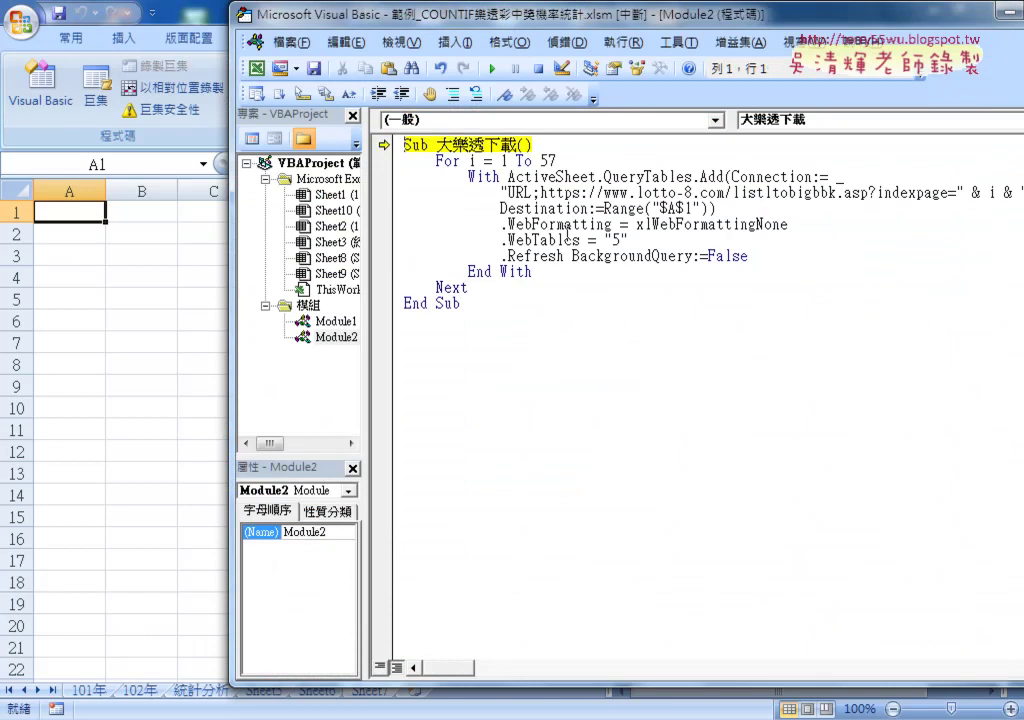
key(F8)
key(F8)
key(F8)
key(F8)
key(F8)
key(F8)
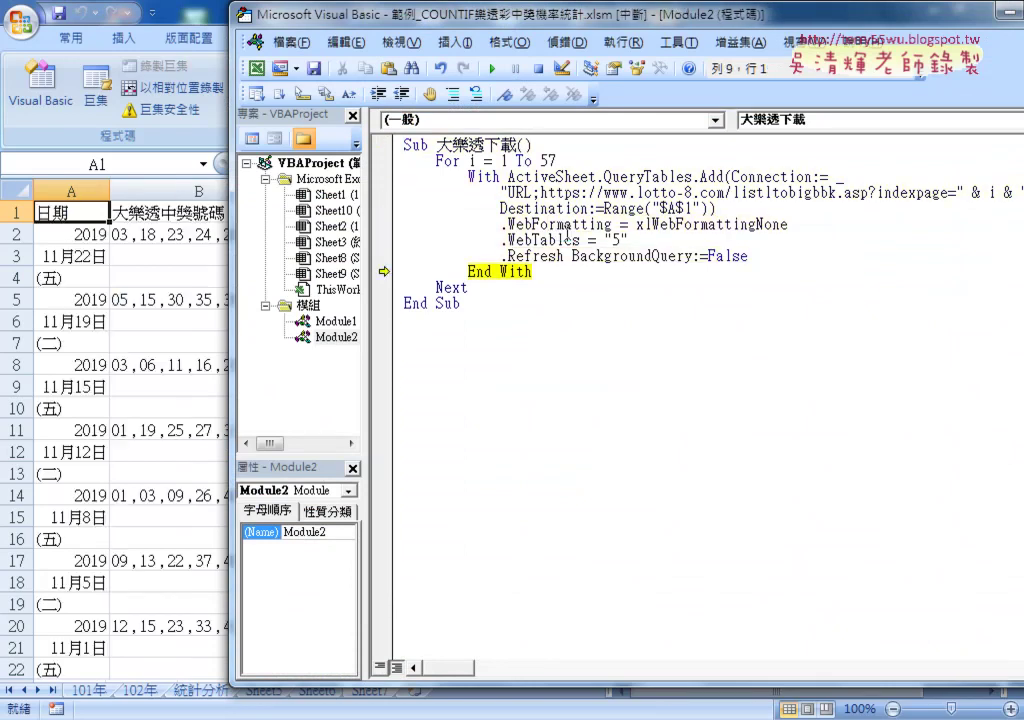
key(F8)
key(F8)
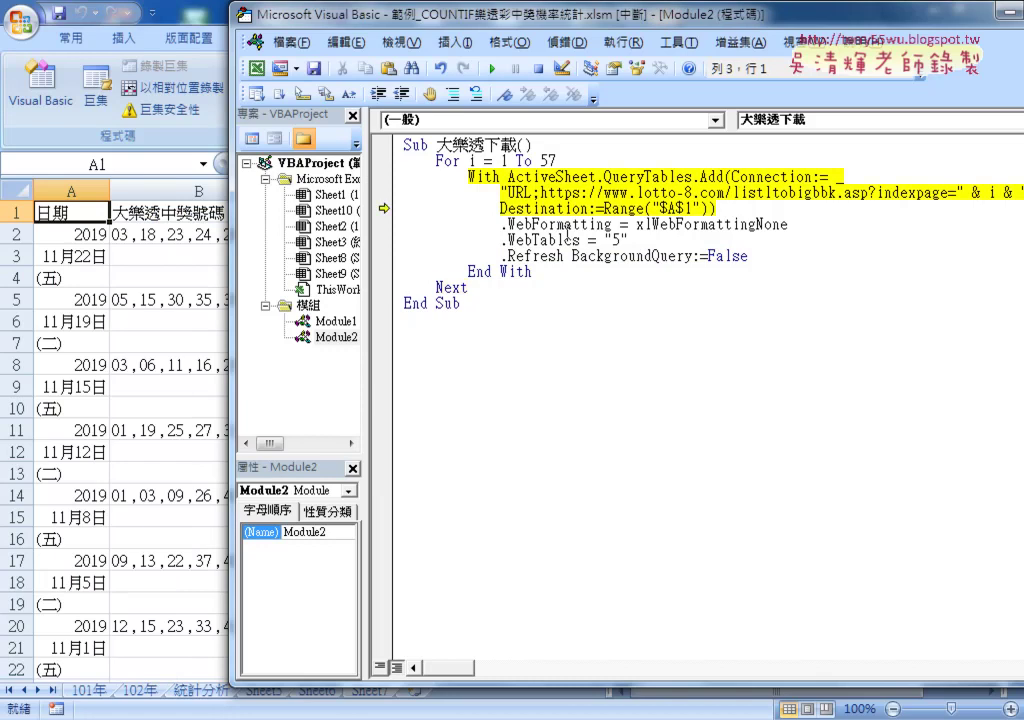
mouse_move(471, 166)
mouse_move(636, 234)
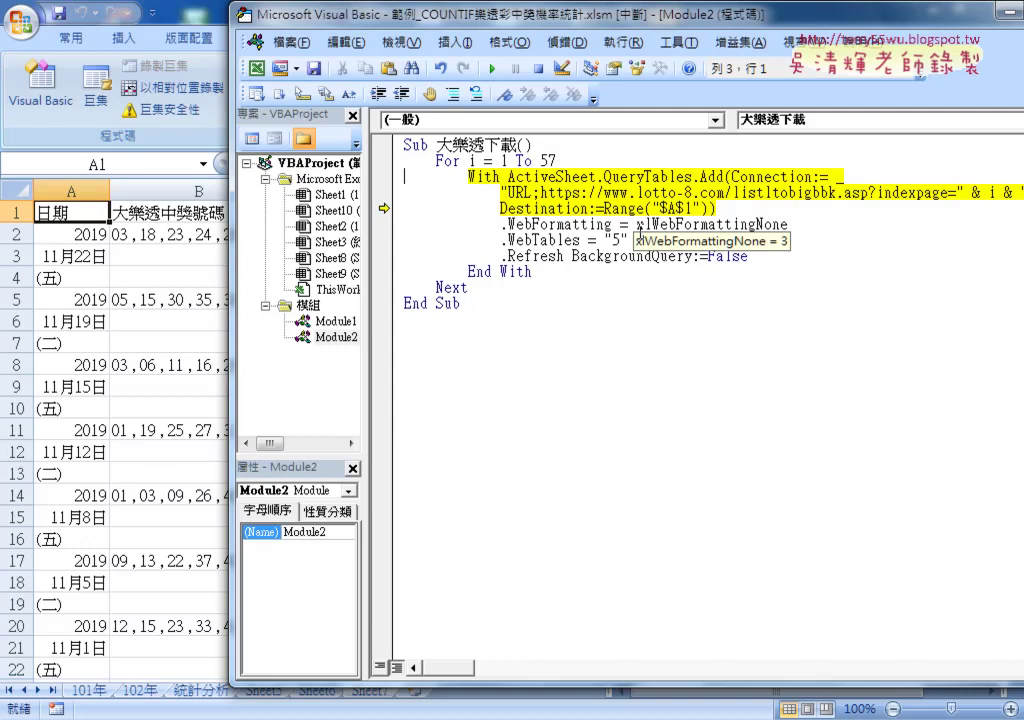
key(F8)
key(F8)
key(F8)
key(F8)
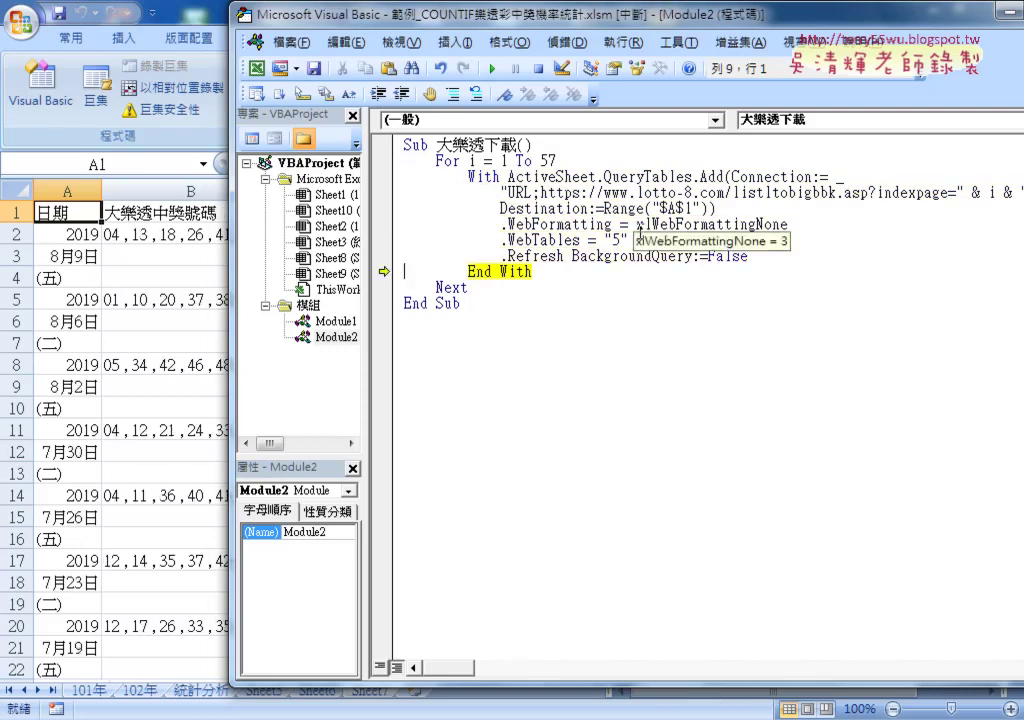
Step: Inspect the imported tables on the sheet by selecting columns E through H
key(alt+F11)
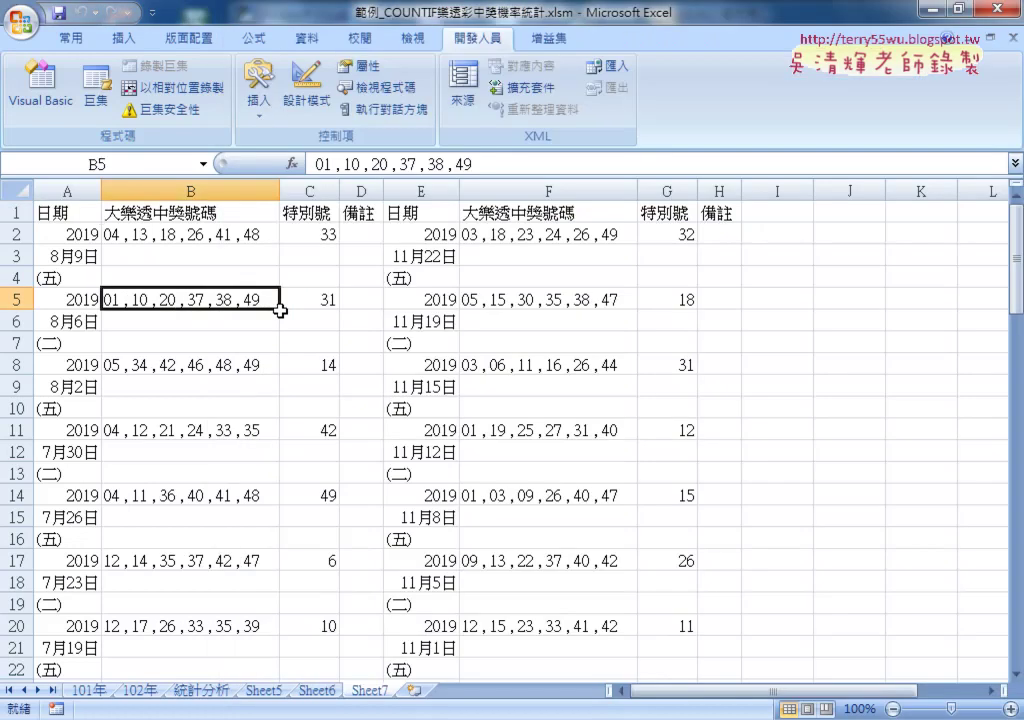
drag(412, 190, 704, 211)
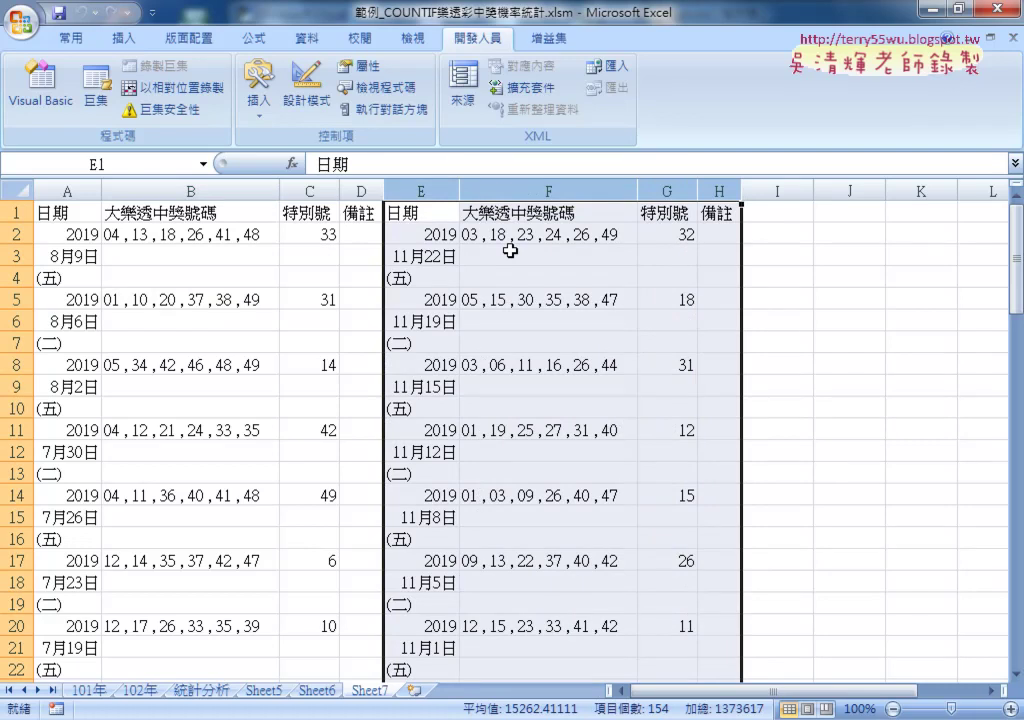
click(340, 719)
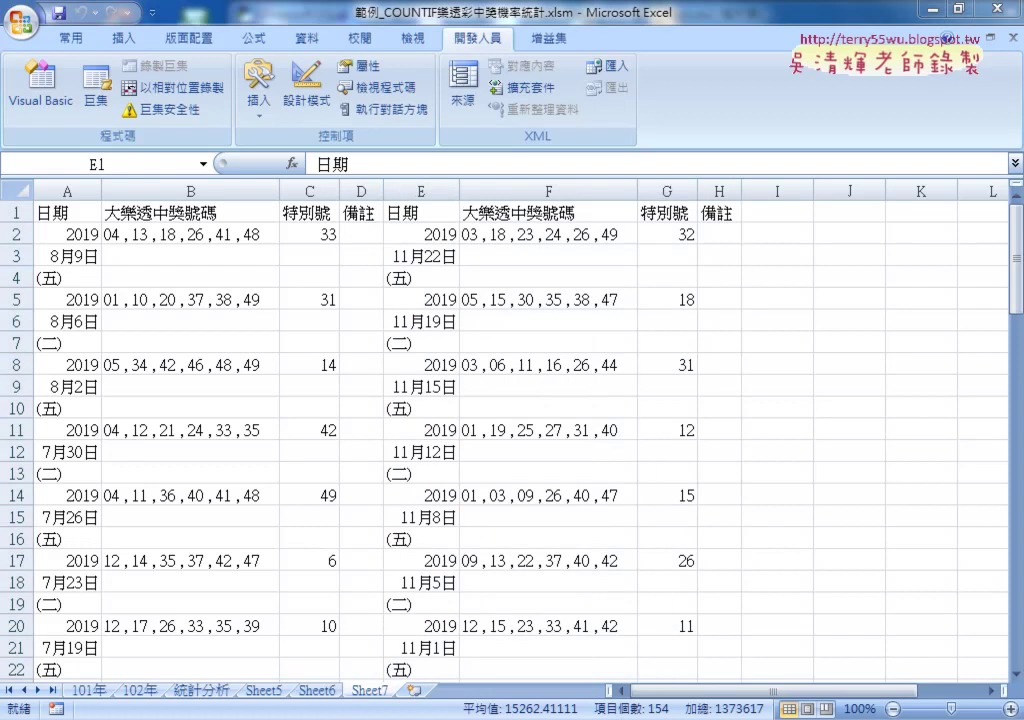
click(464, 641)
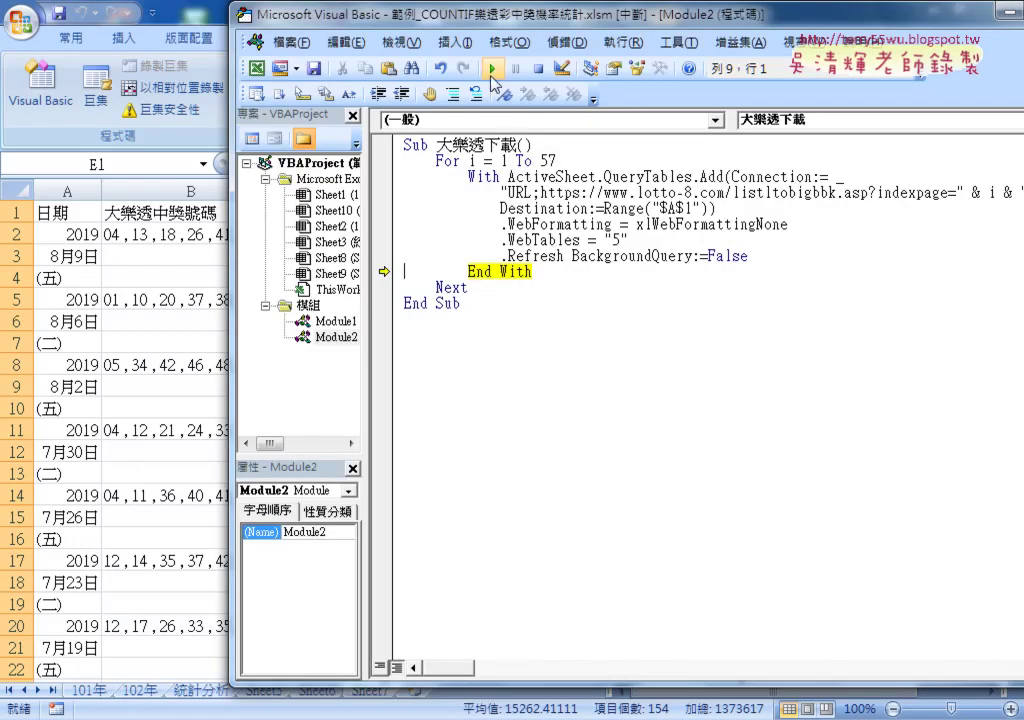
Step: Finish the macro, check Sheet7's results extending to column HT, and add a blank Sheet8
click(488, 69)
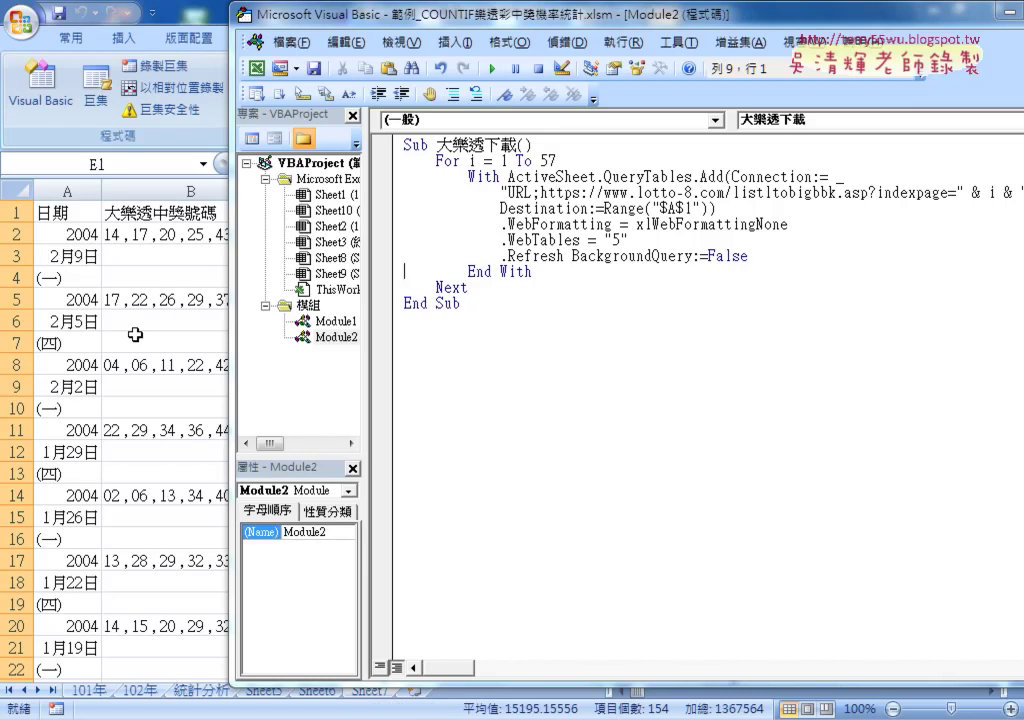
click(150, 405)
drag(68, 218, 66, 680)
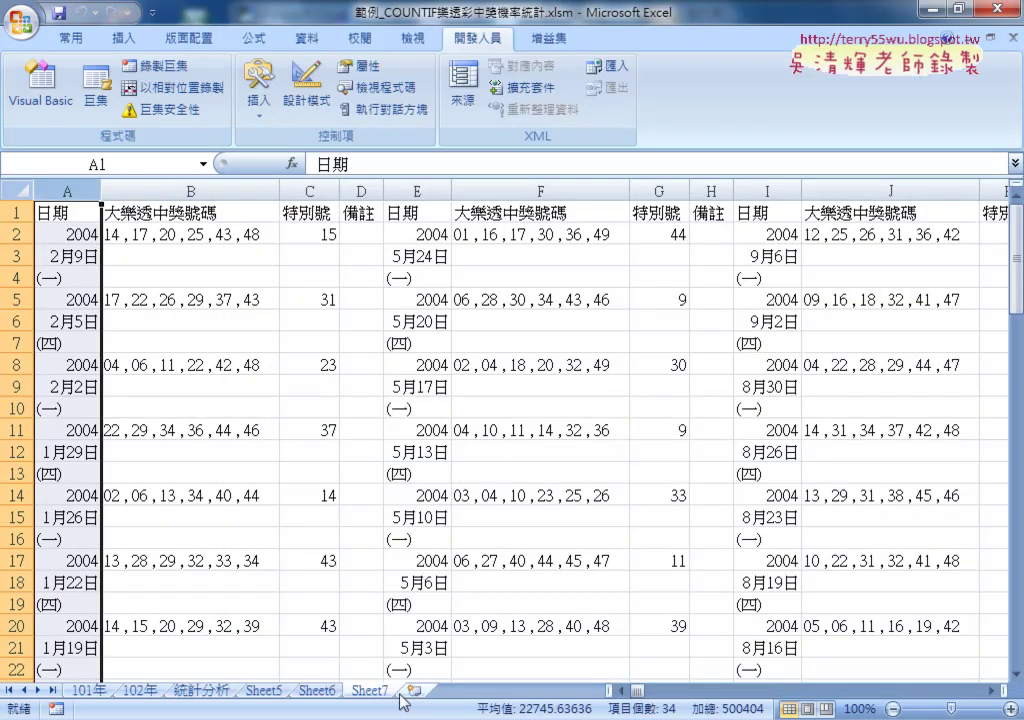
drag(635, 691, 978, 691)
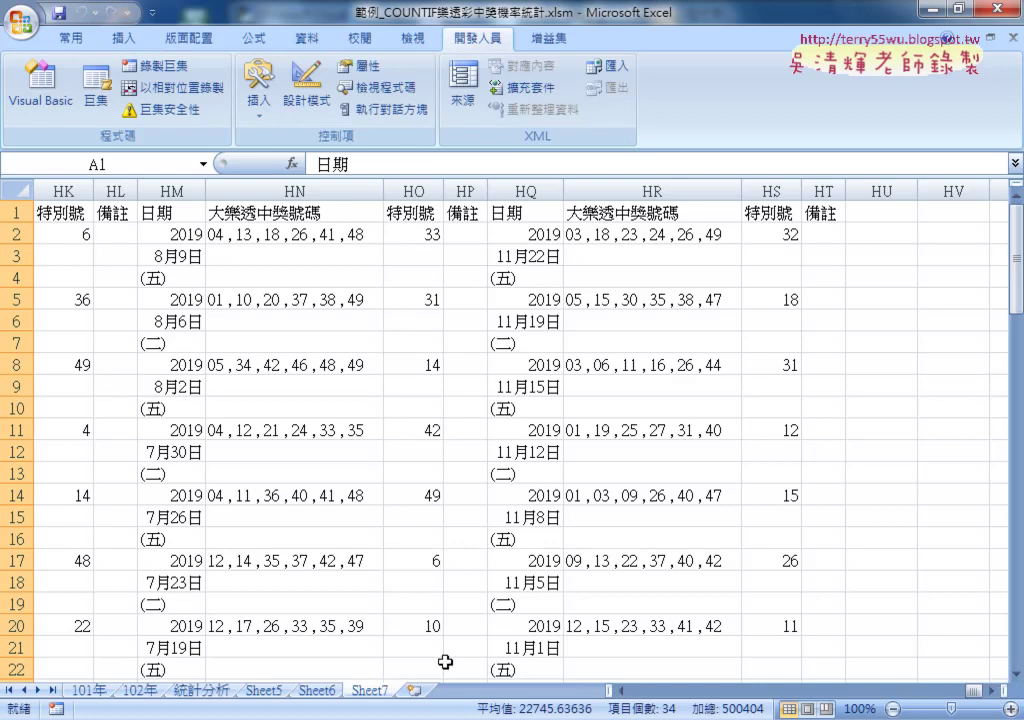
click(414, 690)
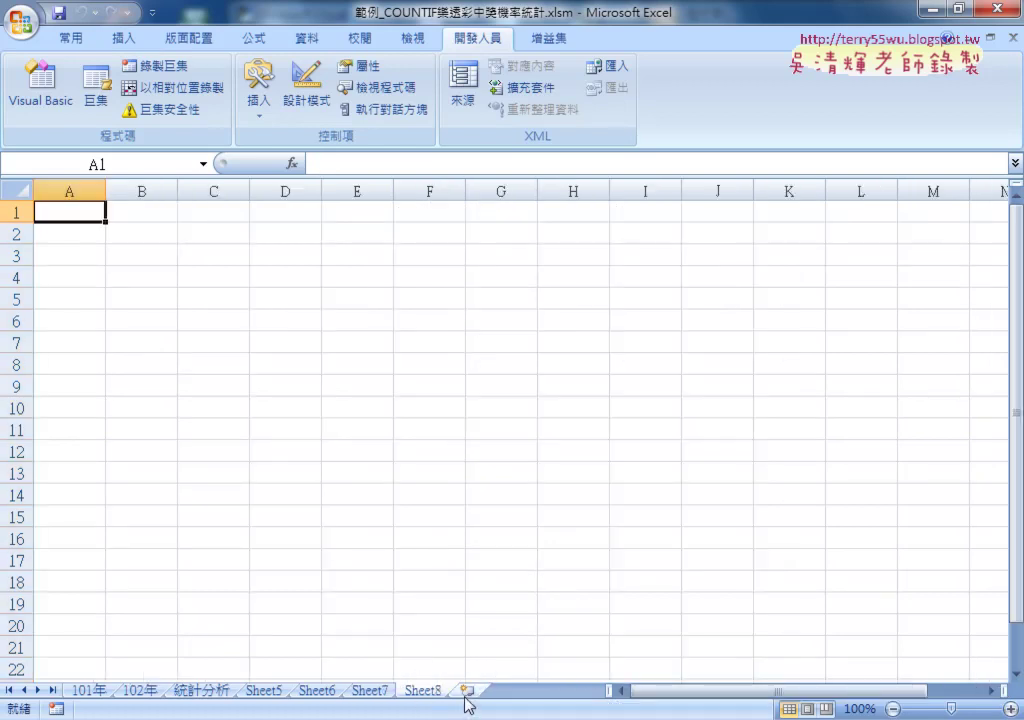
Step: Open the Visual Basic editor and highlight the loop variable i and the $A$1 row number
click(40, 82)
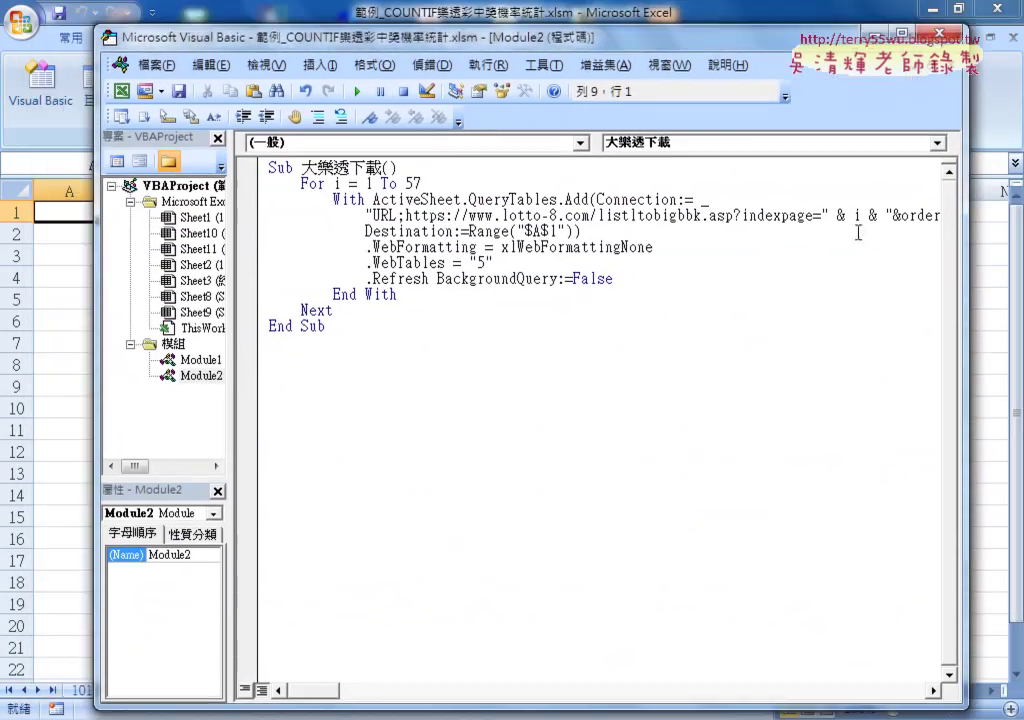
double_click(856, 215)
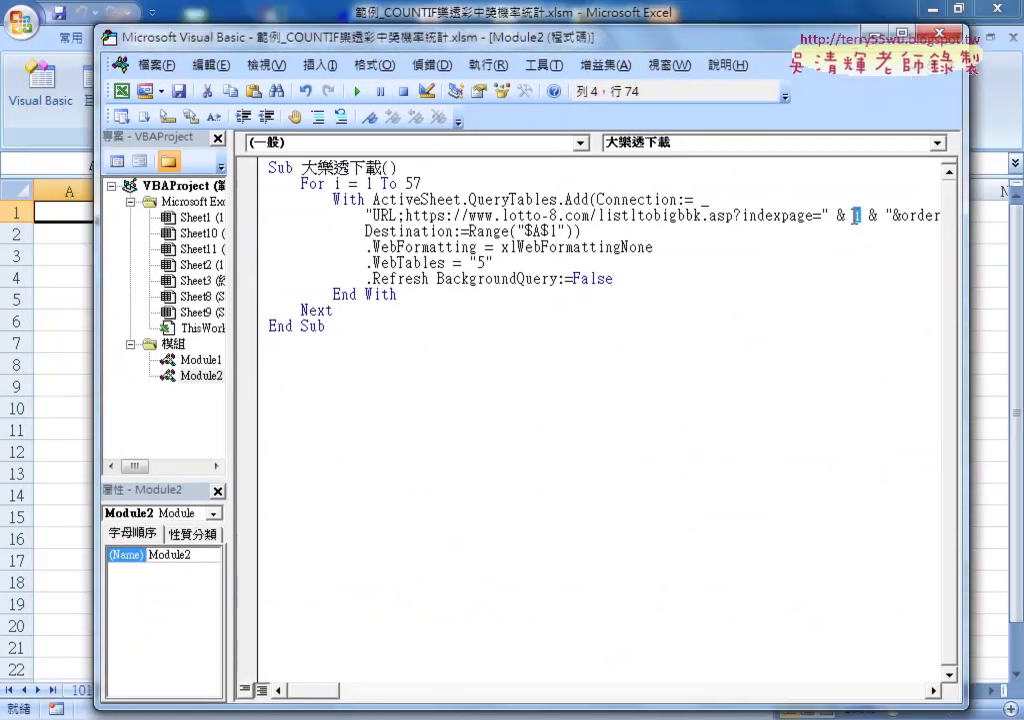
double_click(551, 231)
Step: Insert an indented blank line after the For line and narrow the editor to uncover column A
click(474, 185)
key(Return)
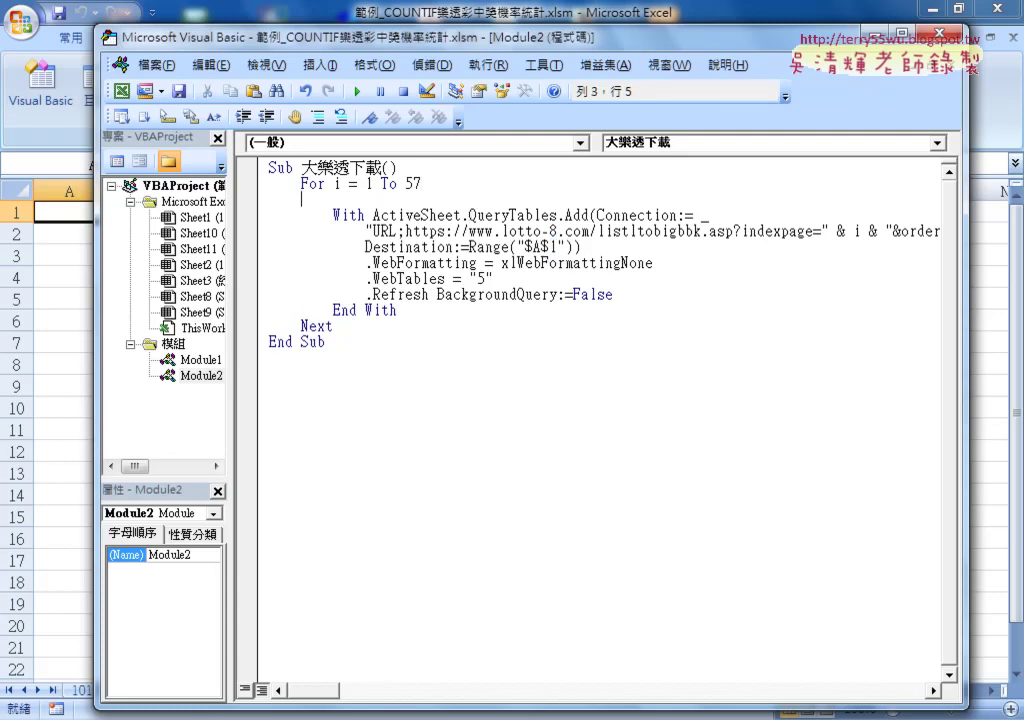
key(Tab)
double_click(555, 246)
click(553, 246)
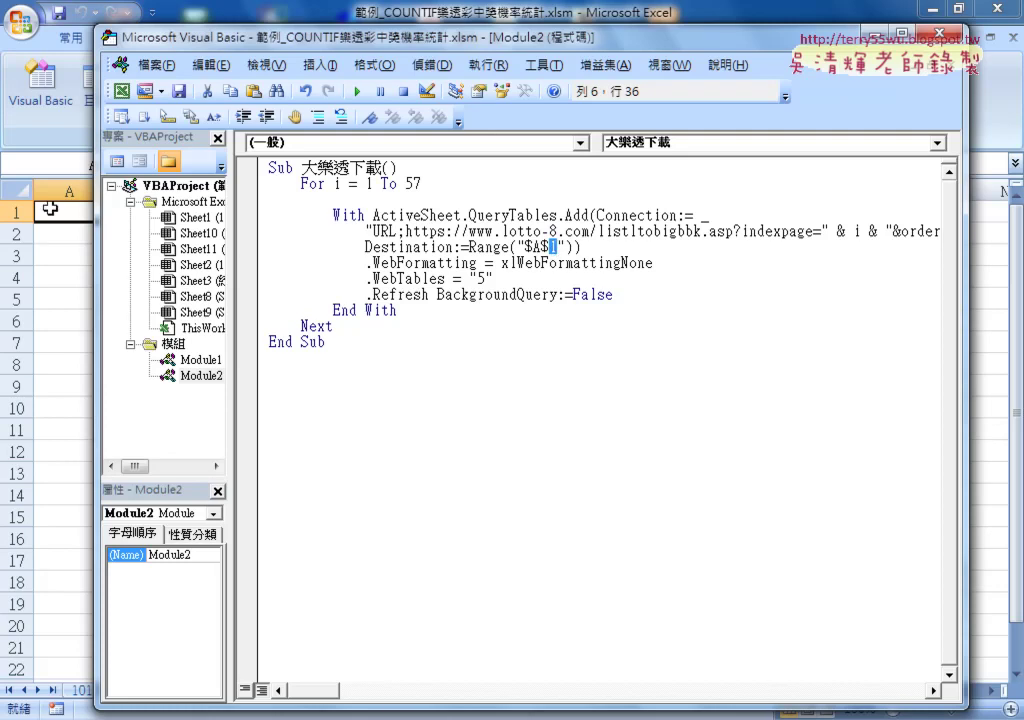
drag(93, 213, 187, 213)
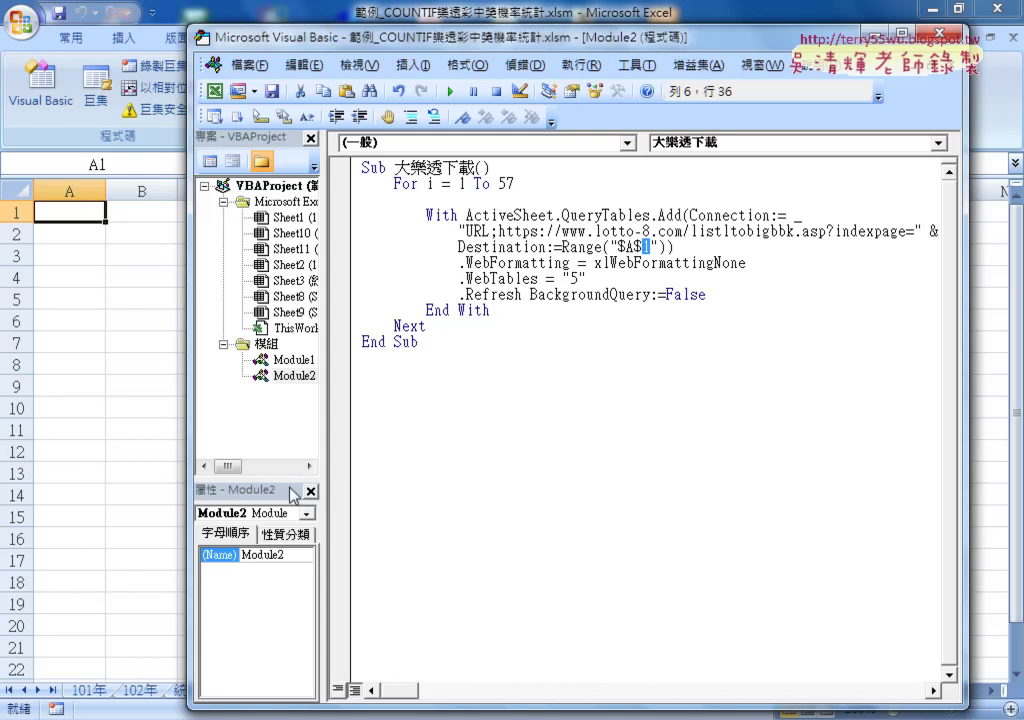
Step: Add an If Range("A1")="" Then / Else / End If block inside the loop
click(432, 200)
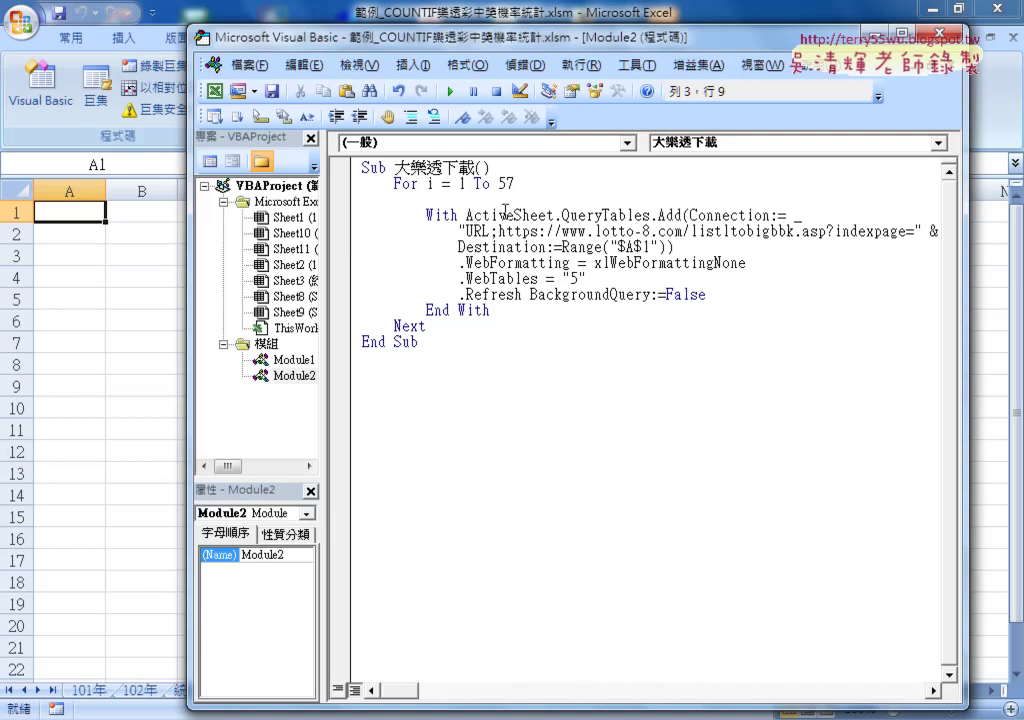
text(i)
text(f )
text(r)
text(an)
text(ge()
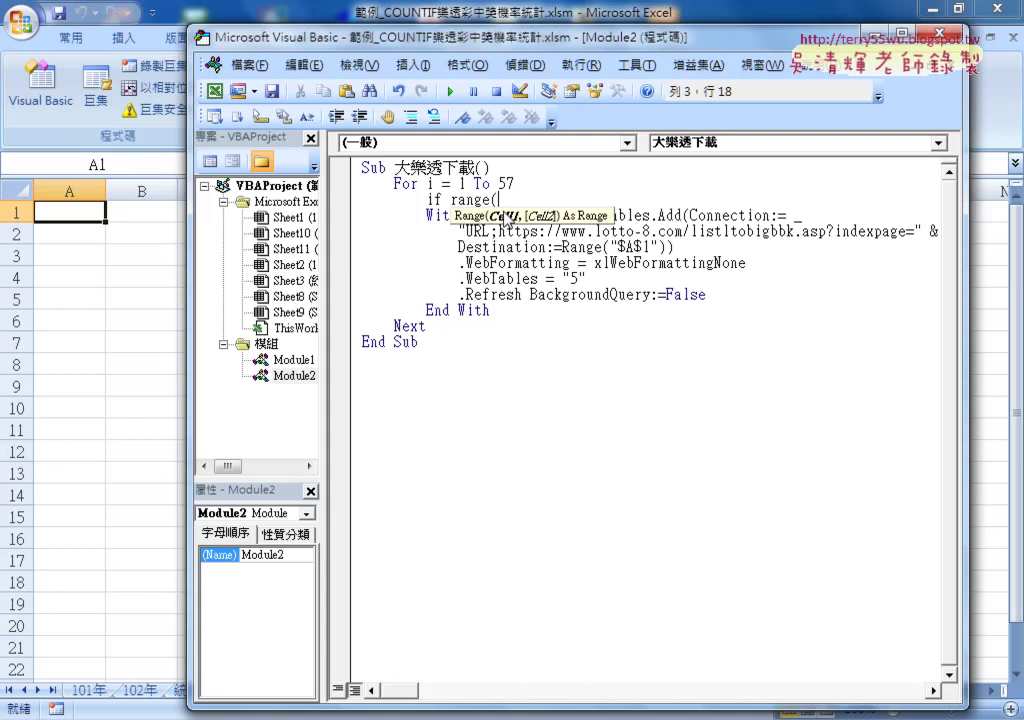
text("A)
text(1"))
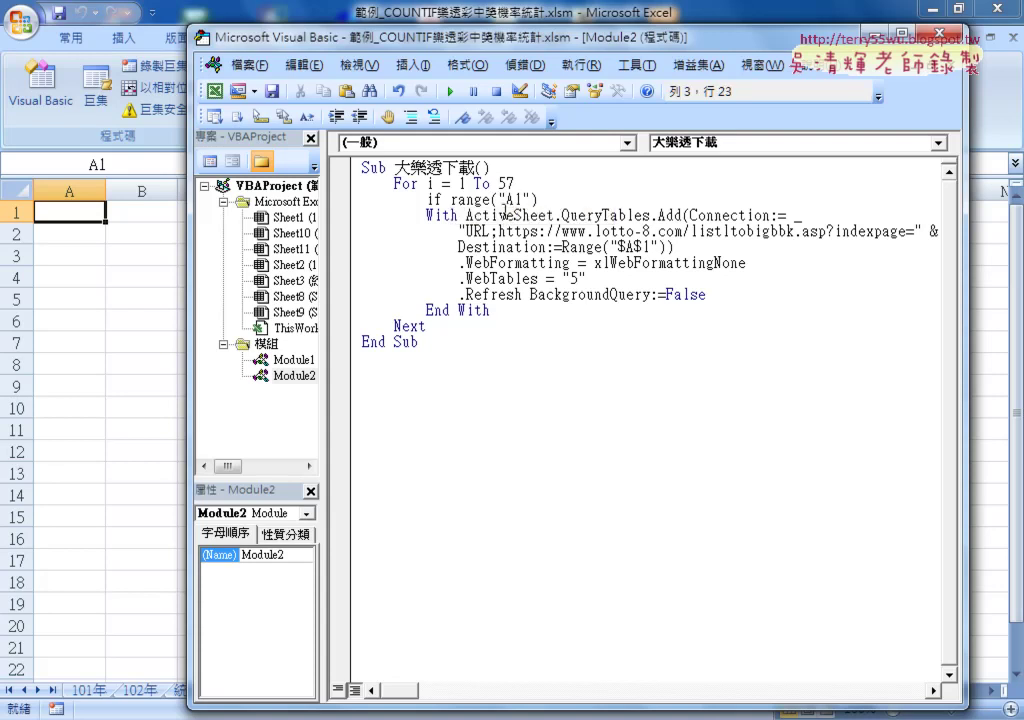
text(=)
text("")
text(the)
text(n)
key(Return)
key(Return)
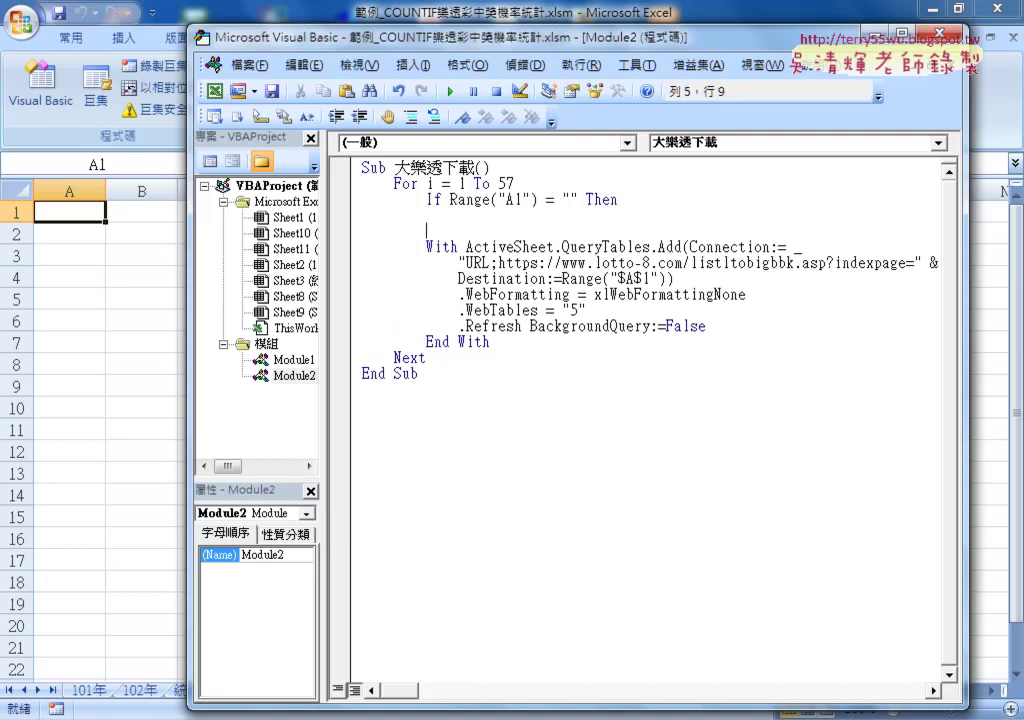
text(else)
key(Return)
key(Return)
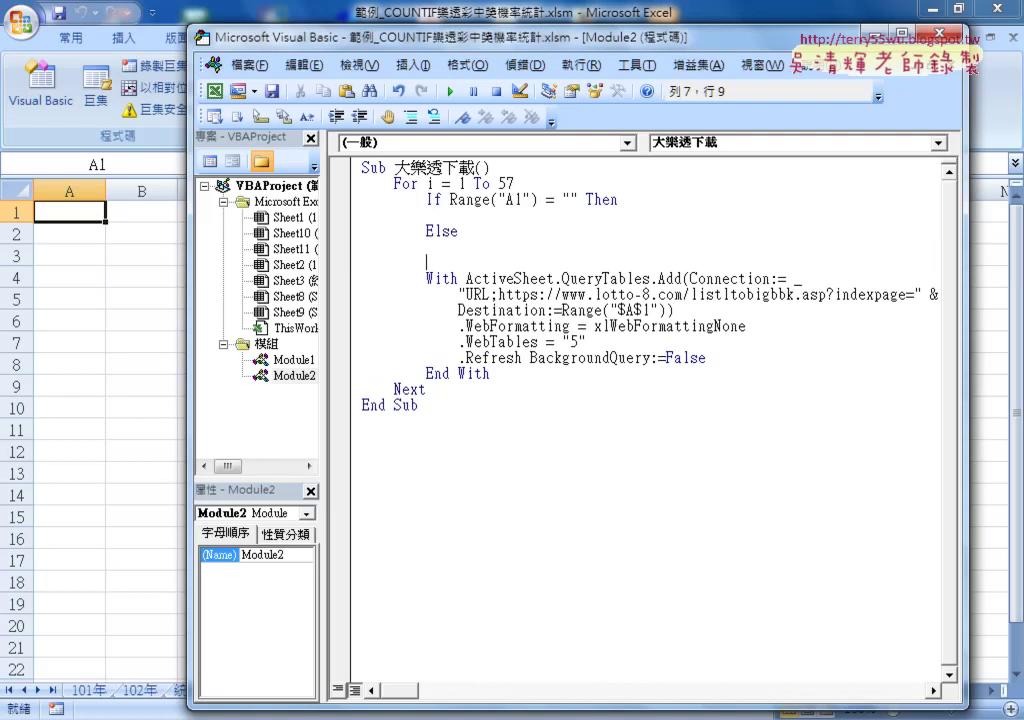
click(502, 221)
drag(578, 199, 452, 200)
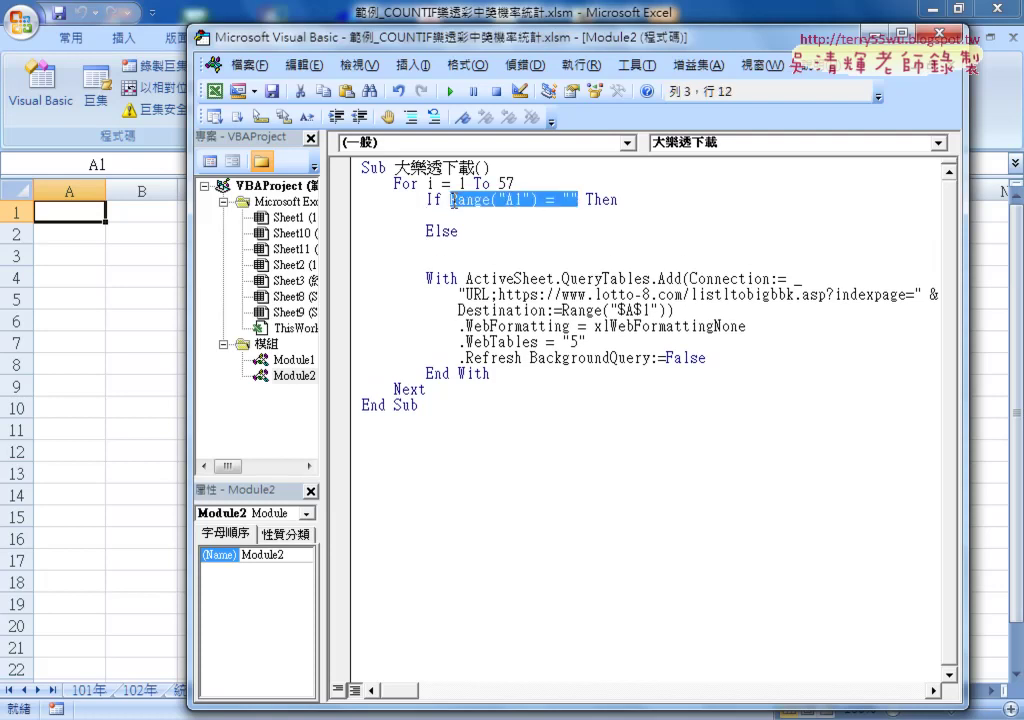
click(453, 250)
key(Return)
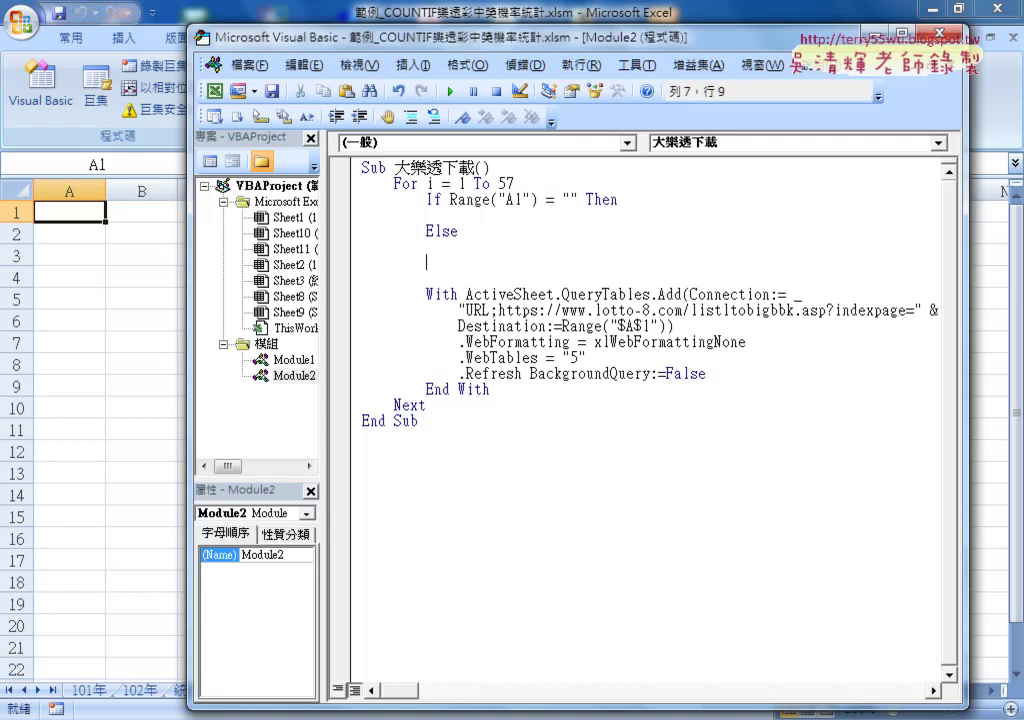
text(end )
text(if)
Step: Set r=1 in the empty-sheet branch and r=Range("A1").End(xlDown).Row+1 under Else
key(Up)
key(Up)
key(Up)
text(f)
key(BackSpace)
text(r=)
text(1)
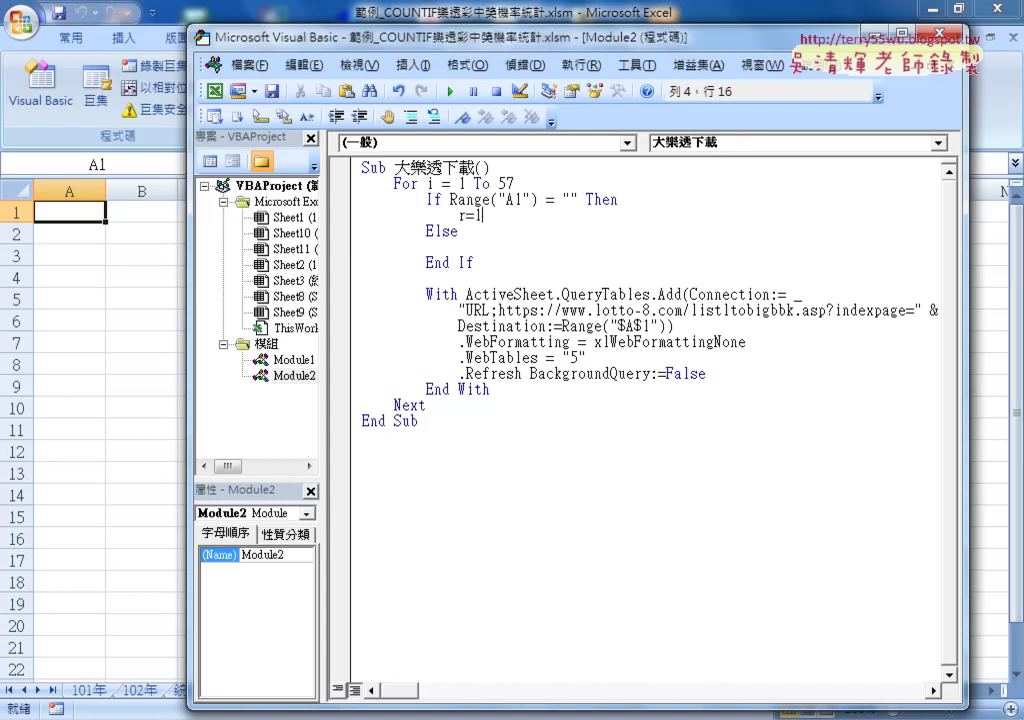
key(Down)
key(Down)
text(r)
text(=)
text(ra)
text(nge)
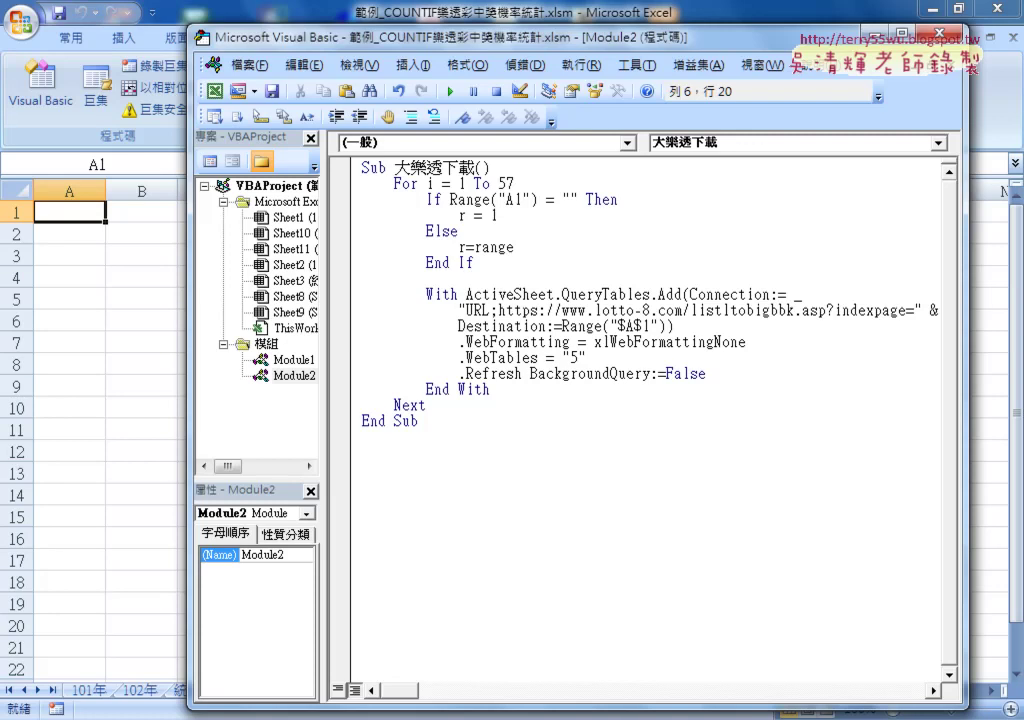
text(("A)
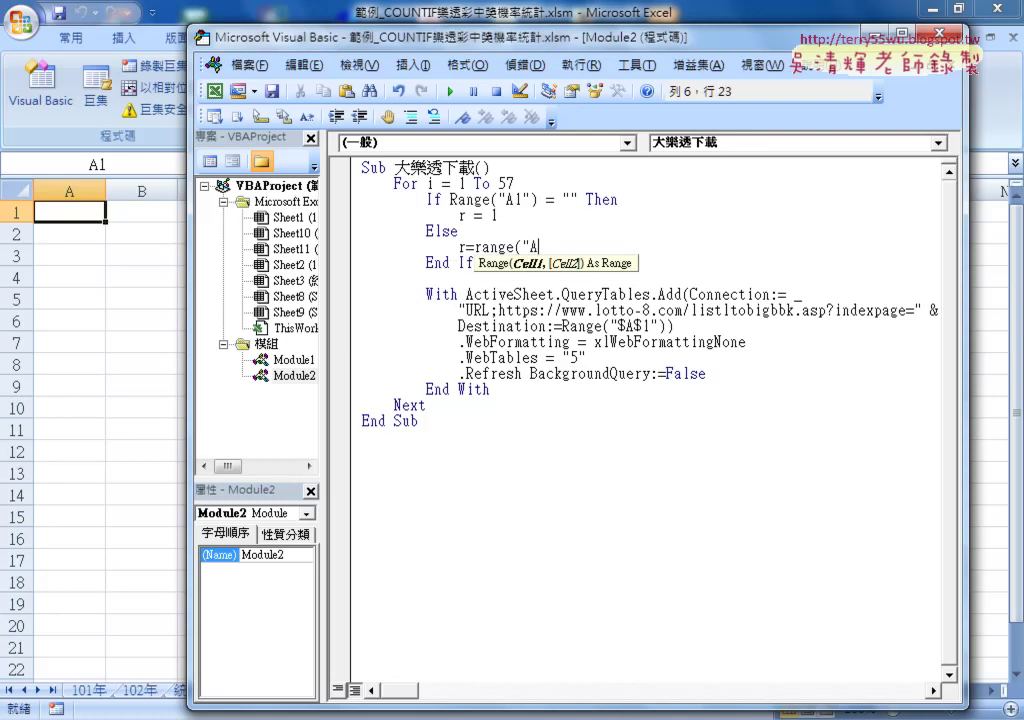
text(1"))
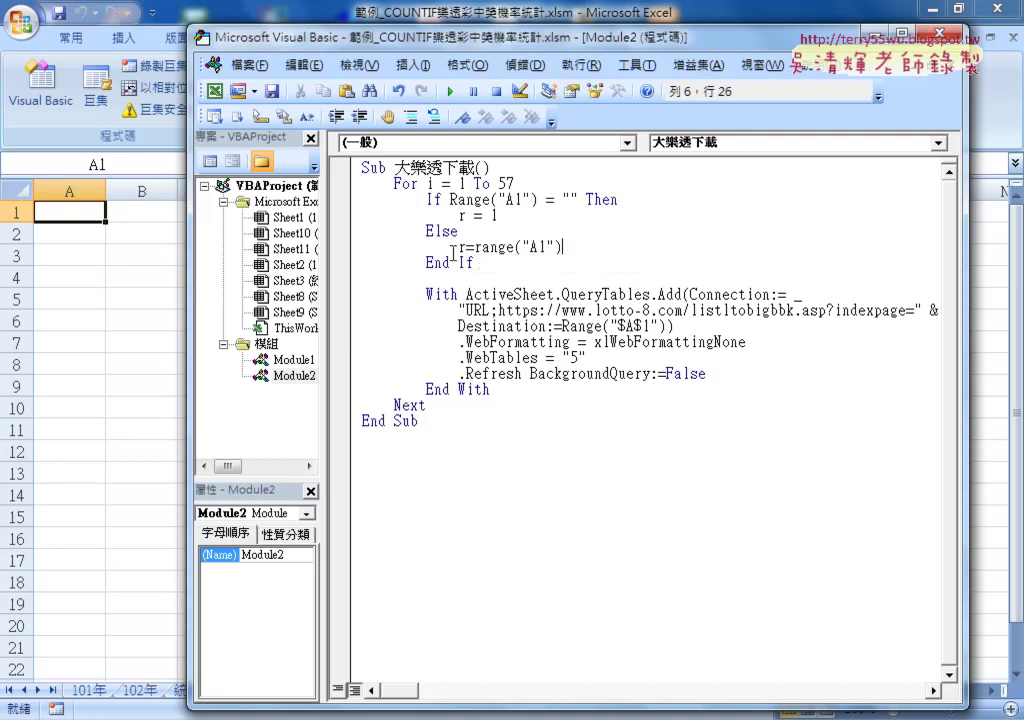
text(.E)
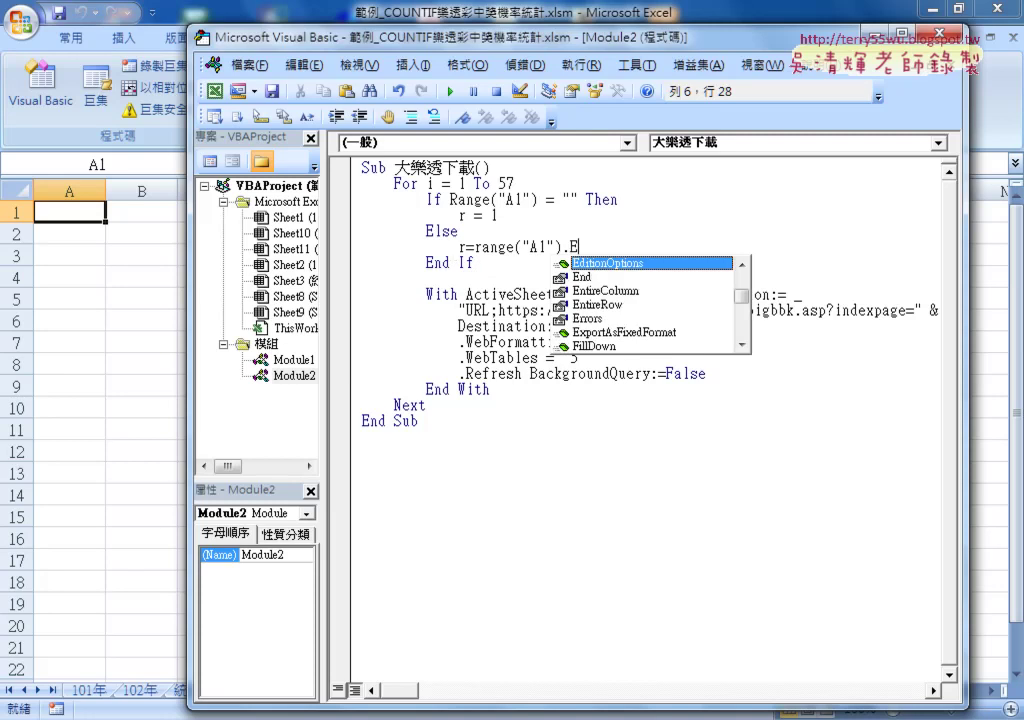
key(Tab)
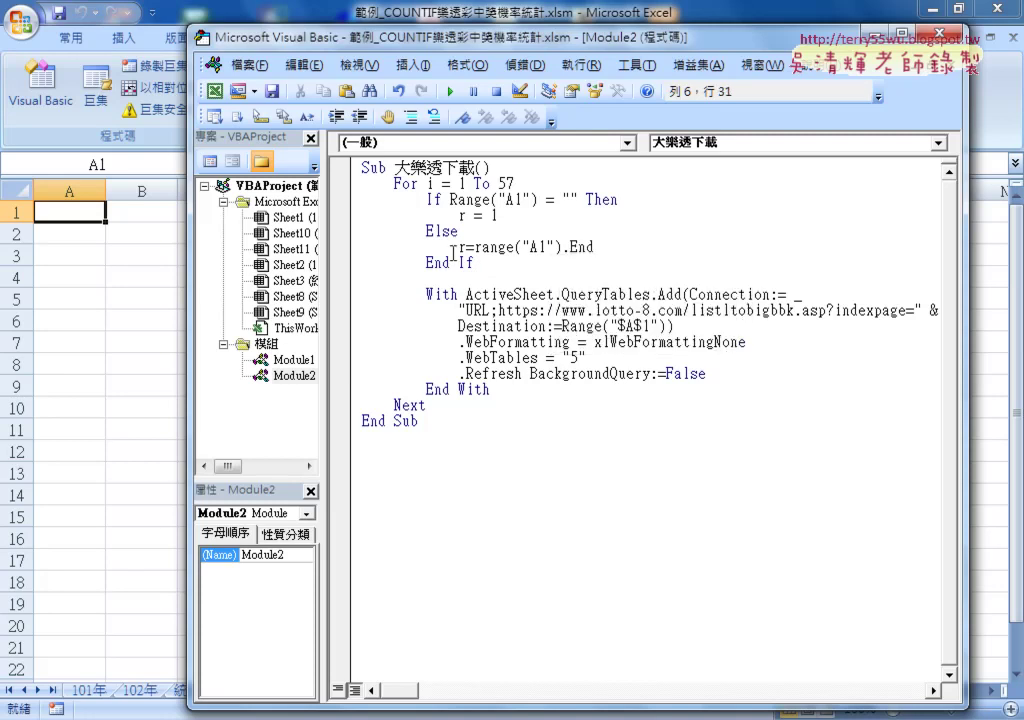
text(()
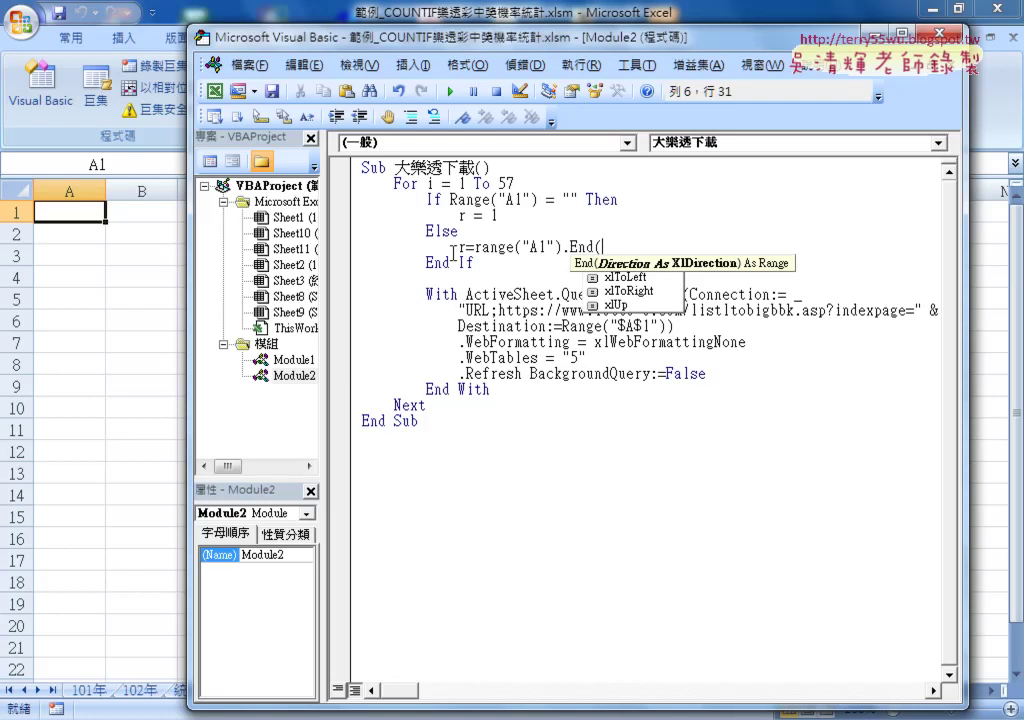
key(Up)
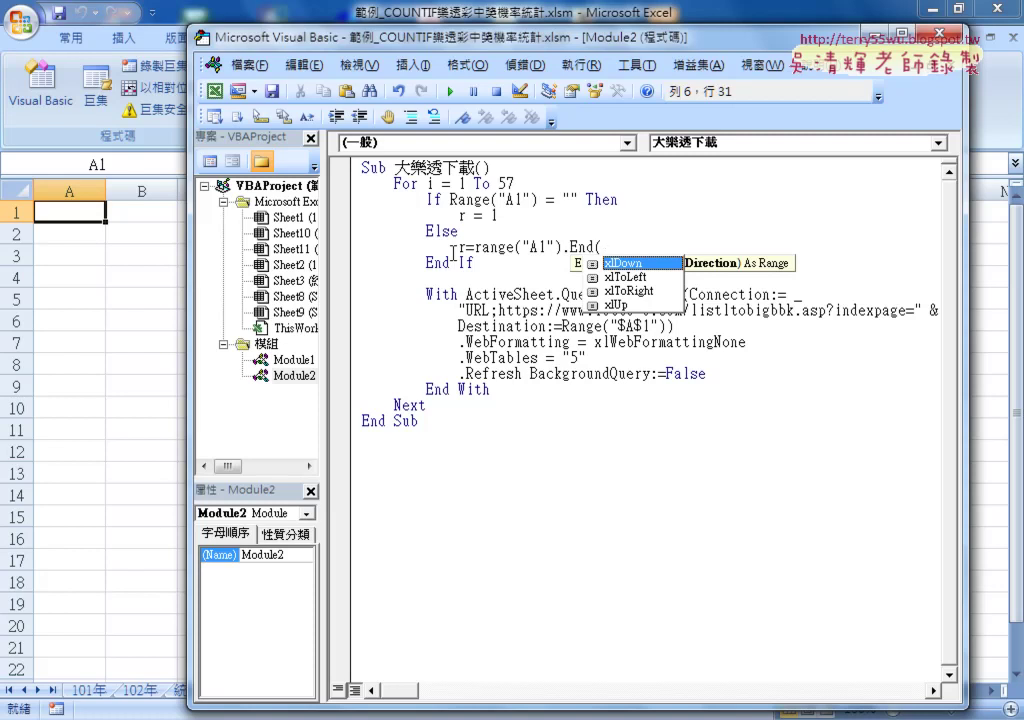
key(Tab)
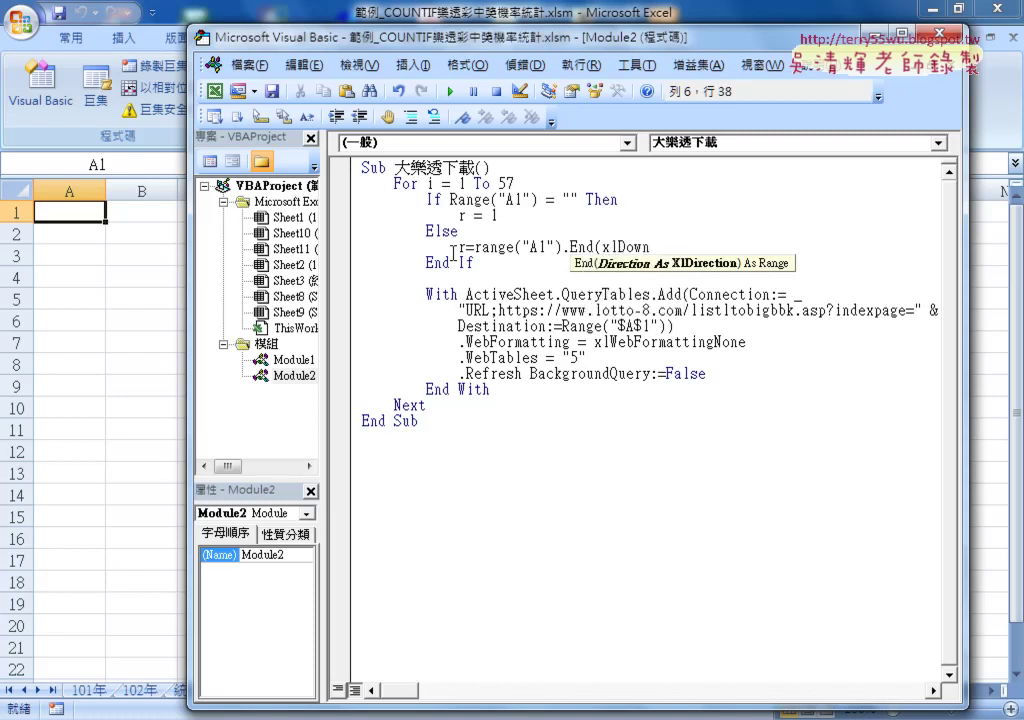
text())
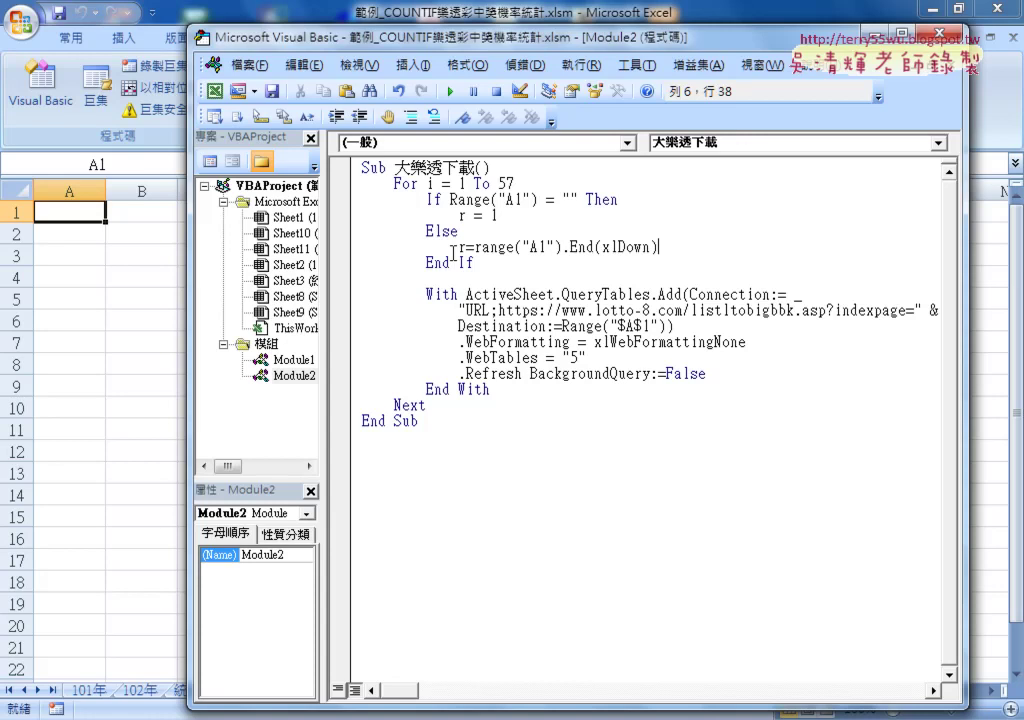
text(.r)
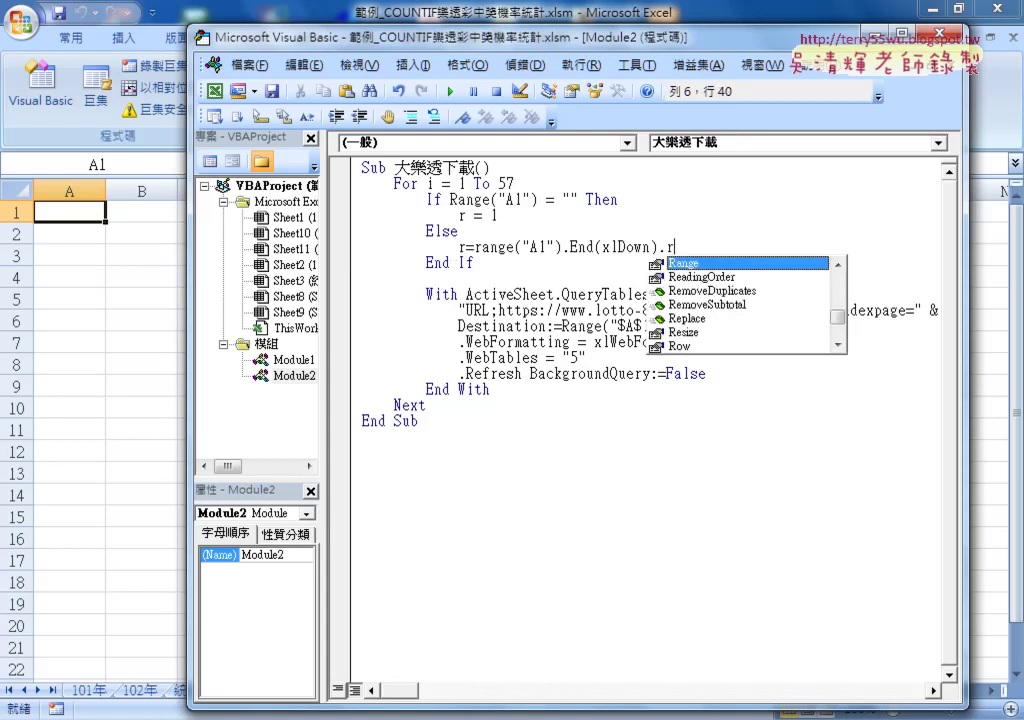
text(ow)
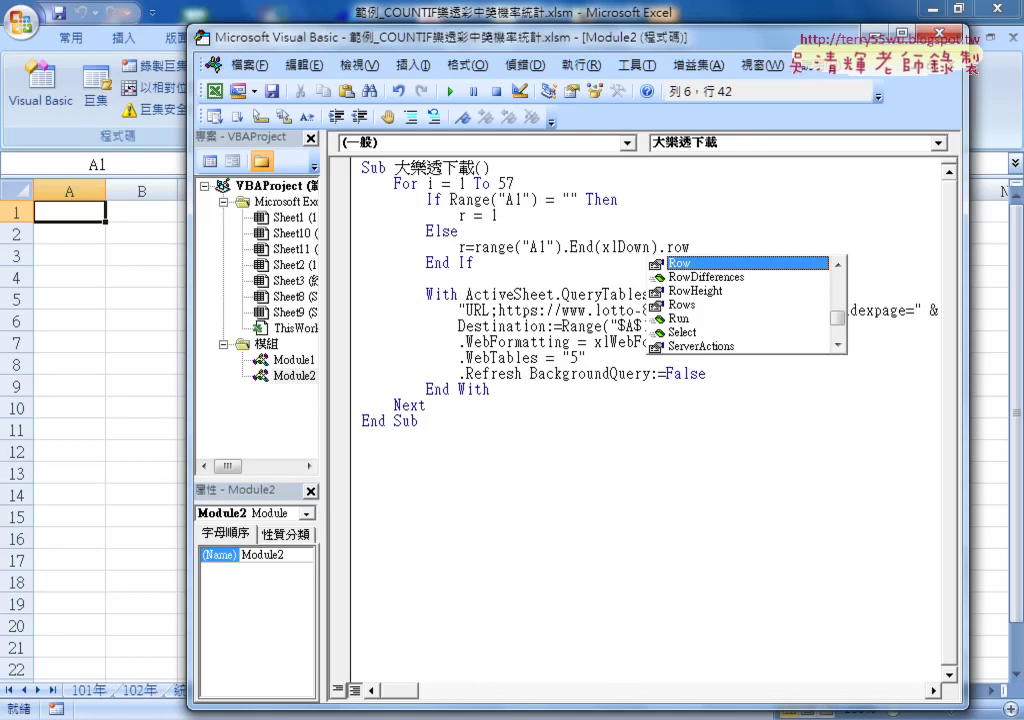
text(+)
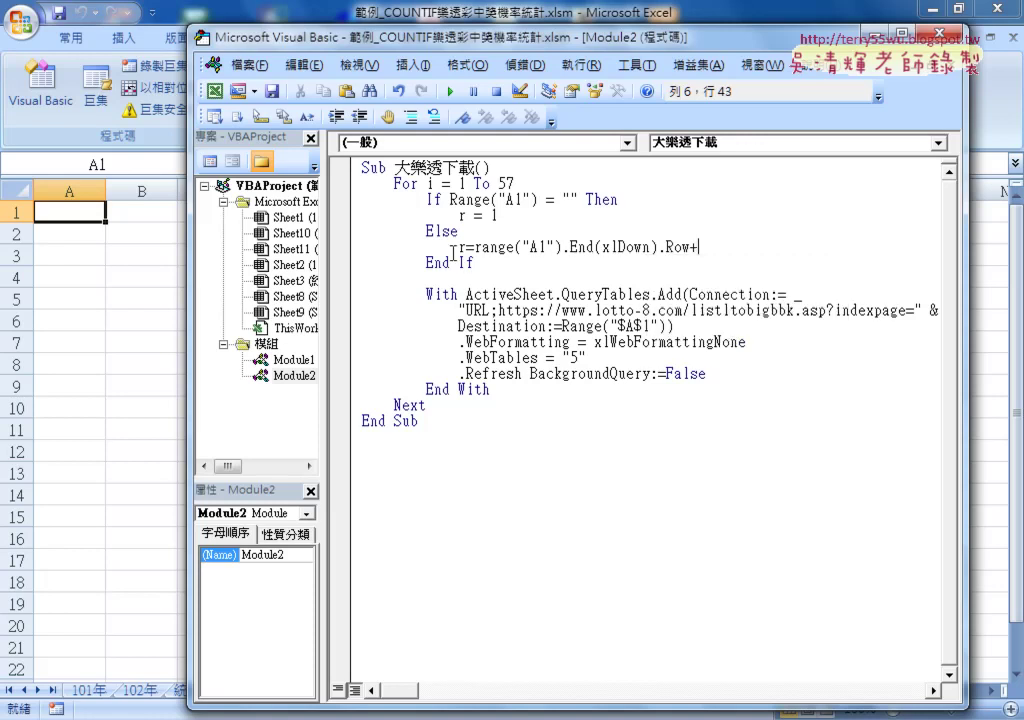
text(1)
Step: Change the Destination to Range("$A$" & r) and delete the leftover & "" joining
click(463, 357)
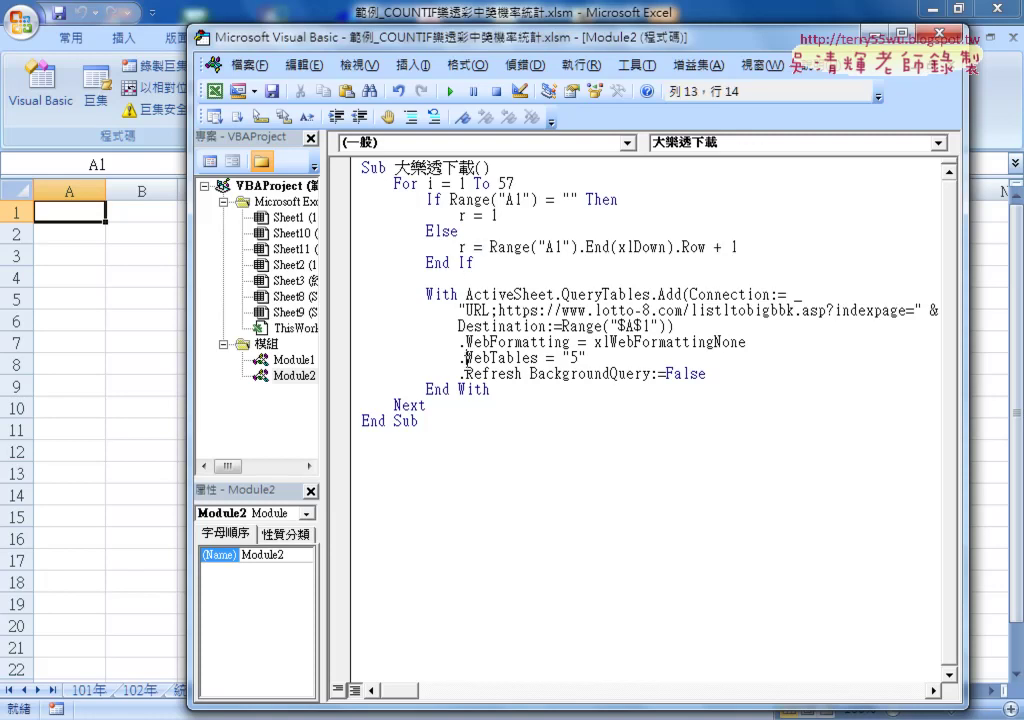
mouse_move(474, 262)
mouse_down()
mouse_move(394, 231)
mouse_move(355, 202)
mouse_up()
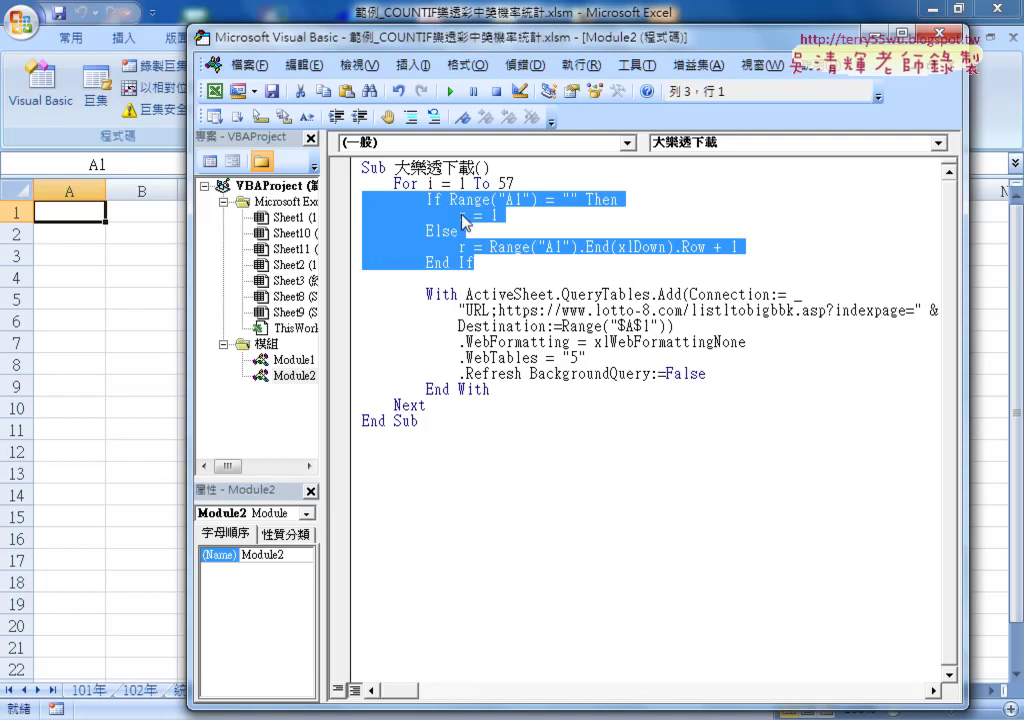
click(615, 326)
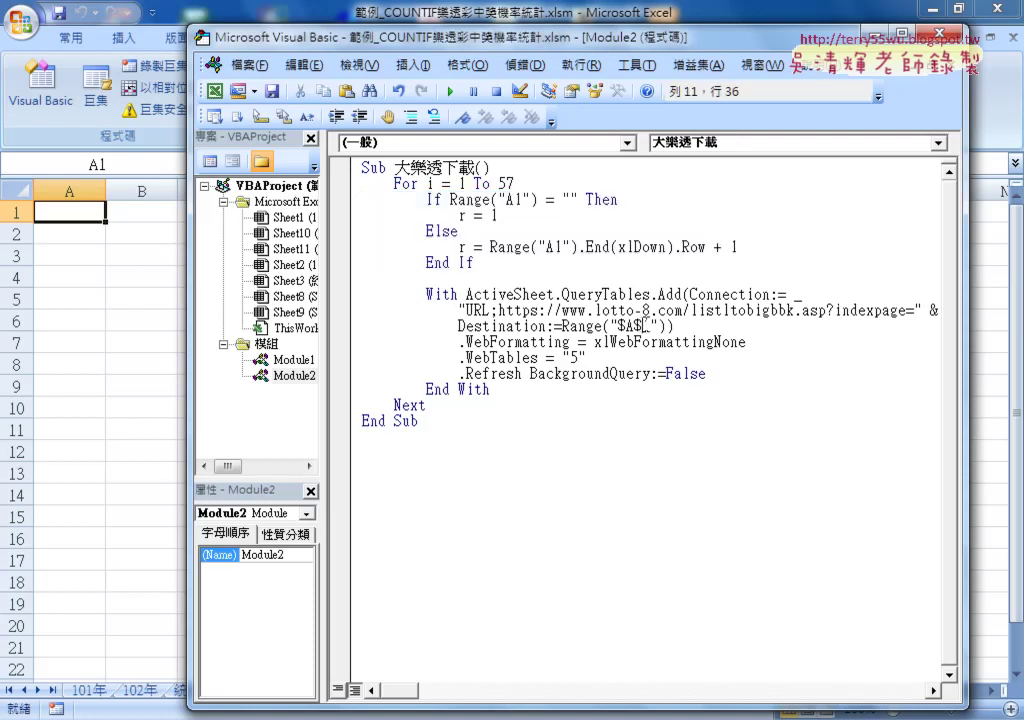
text(")
text(")
key(Left)
text(&)
text(r)
click(590, 326)
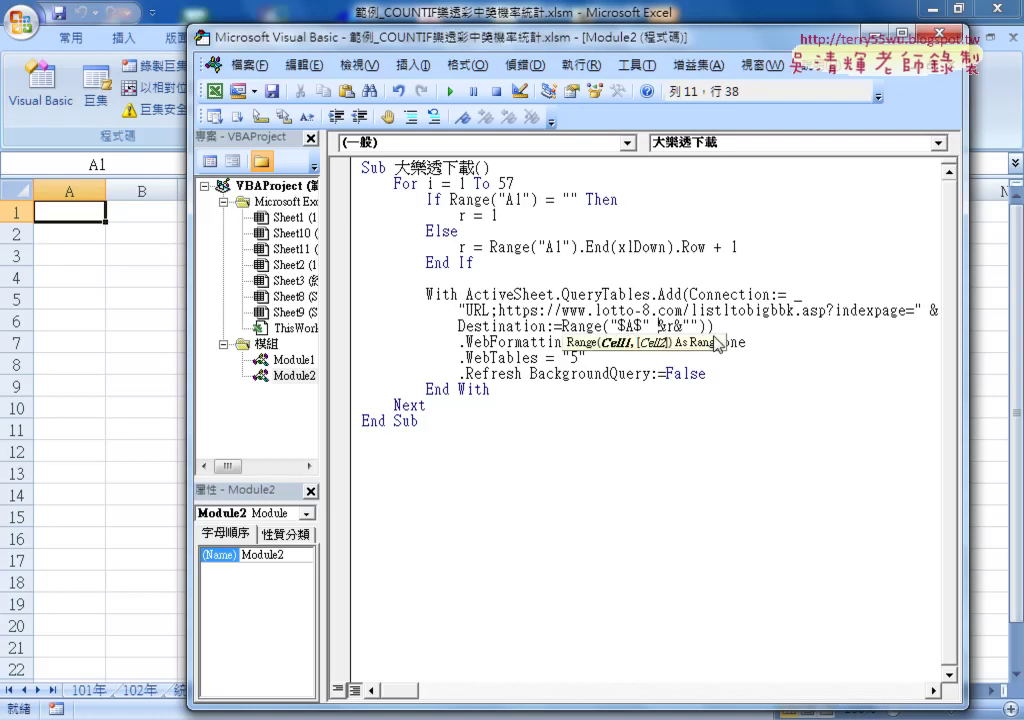
key(Right)
key(Right)
key(Right)
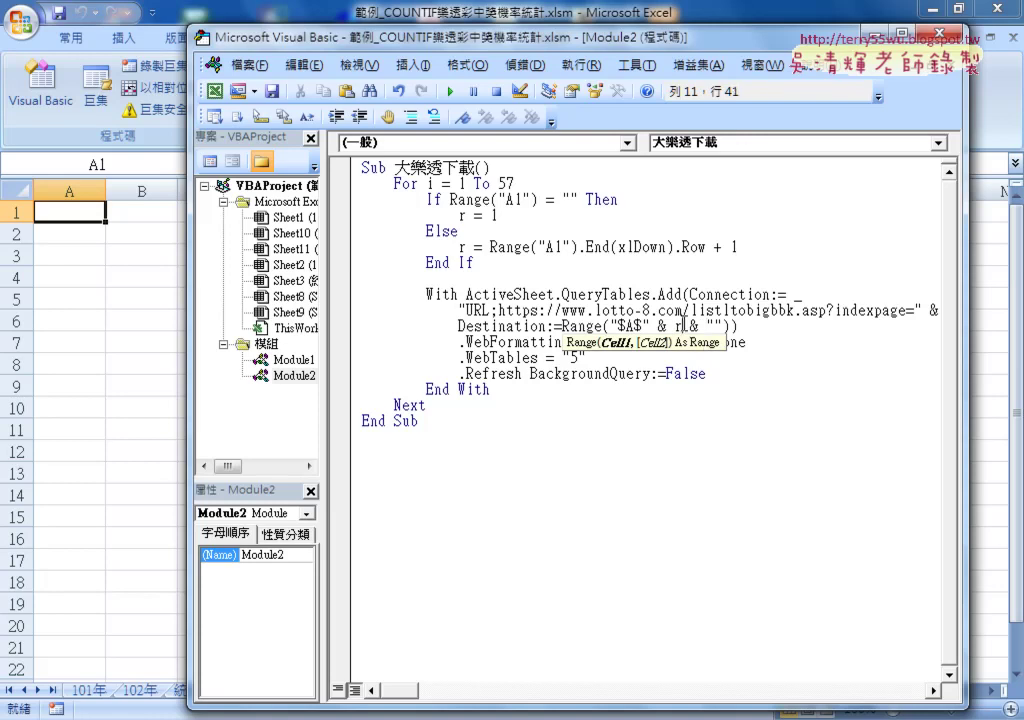
drag(683, 326, 724, 326)
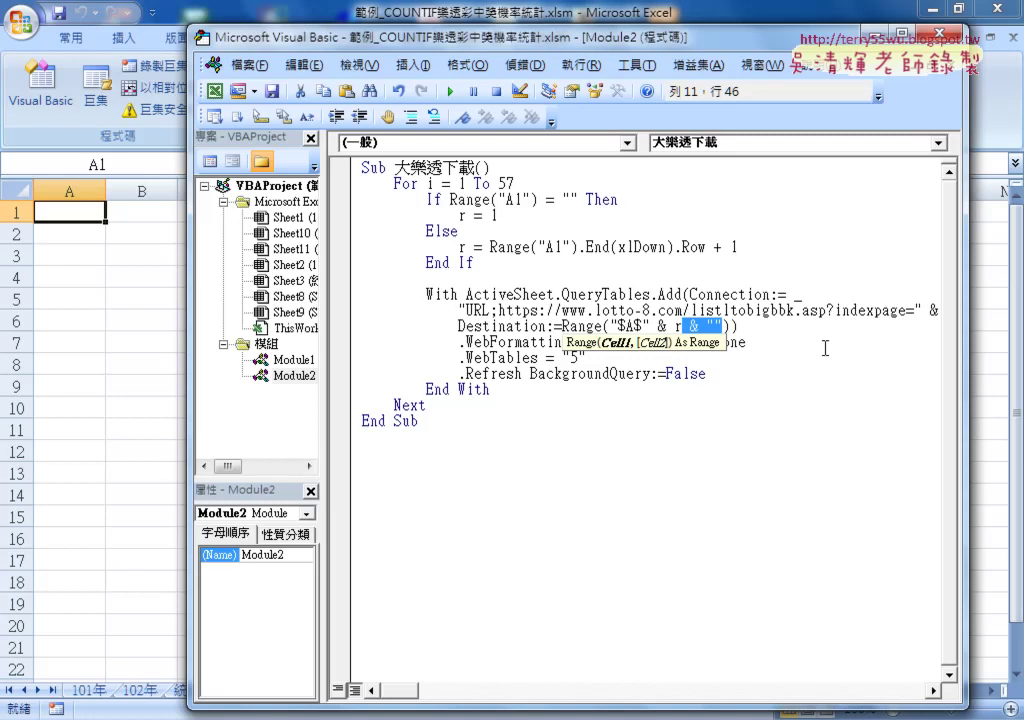
key(Delete)
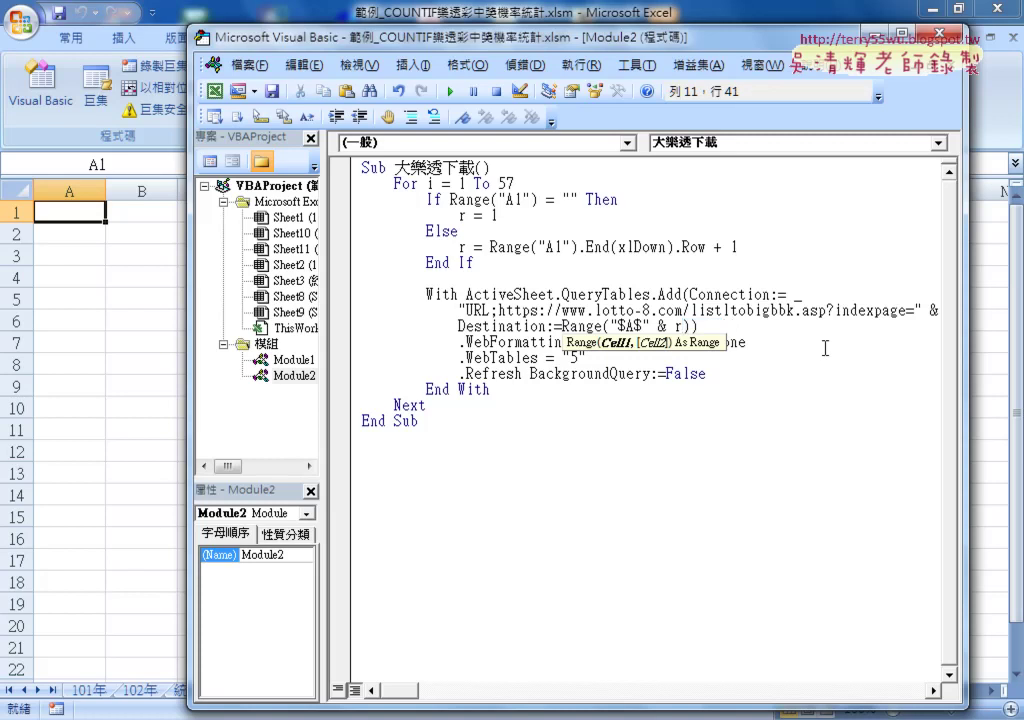
click(794, 501)
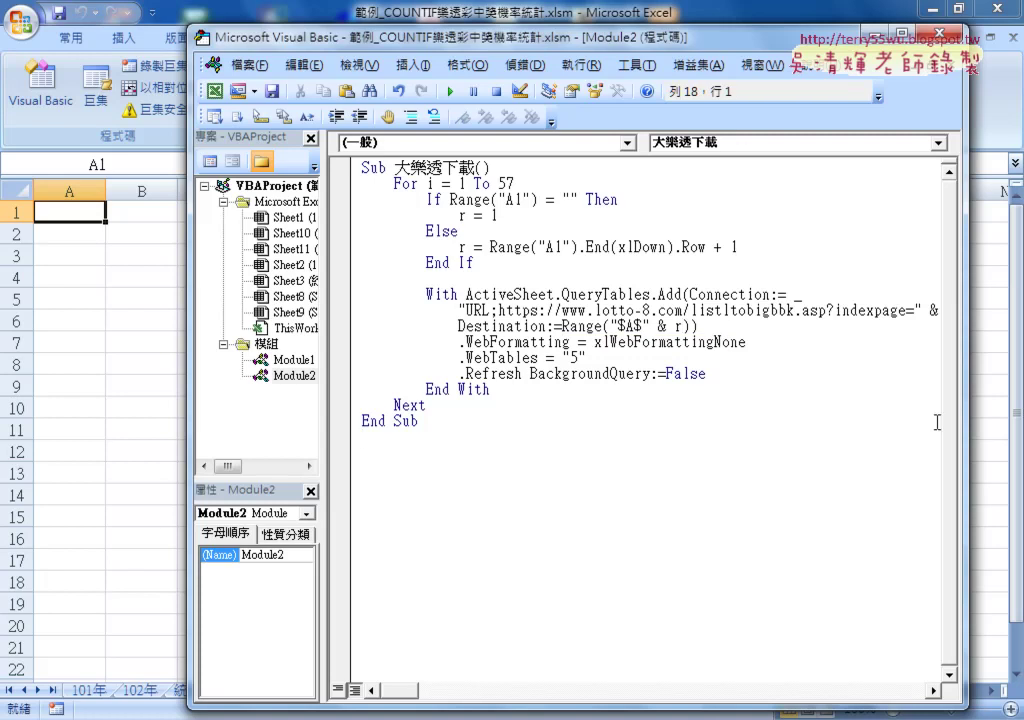
Step: Widen the editor to show the full URL line, then annotate the loop logic with the screen pen
drag(973, 403, 1005, 402)
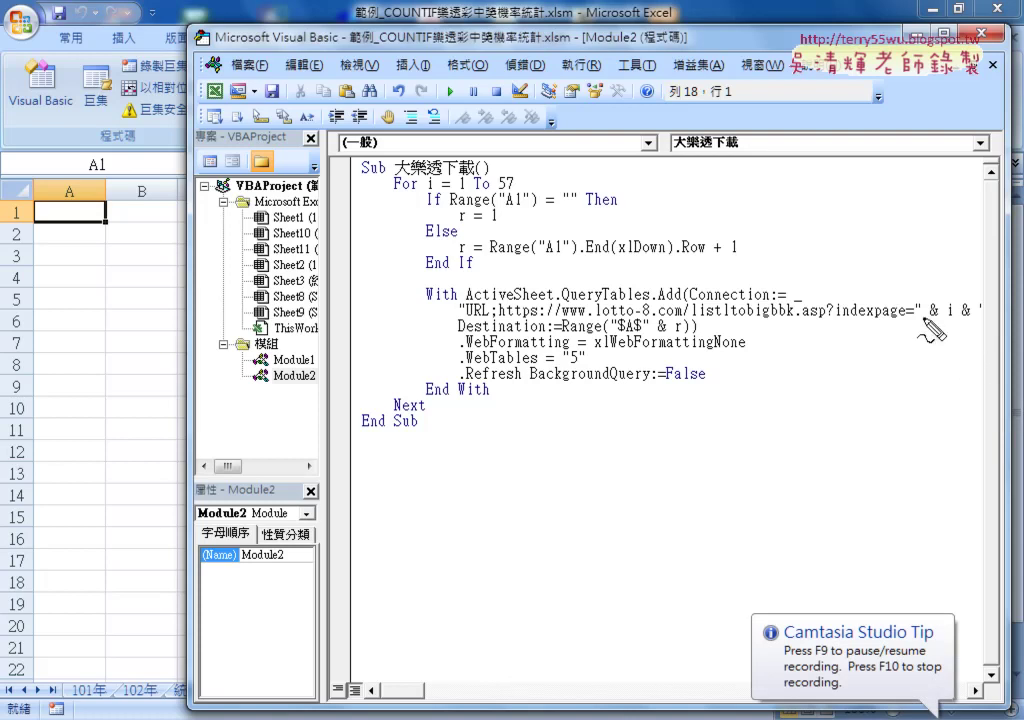
drag(837, 316, 978, 318)
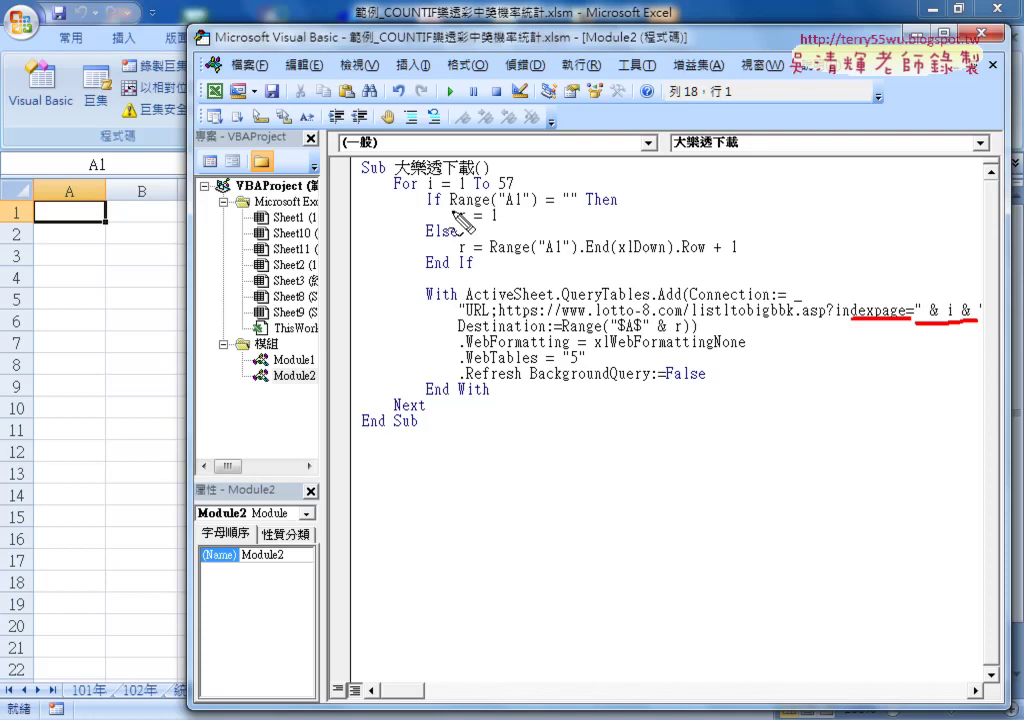
mouse_move(425, 188)
mouse_down()
mouse_move(515, 187)
mouse_move(640, 132)
mouse_move(922, 297)
mouse_up()
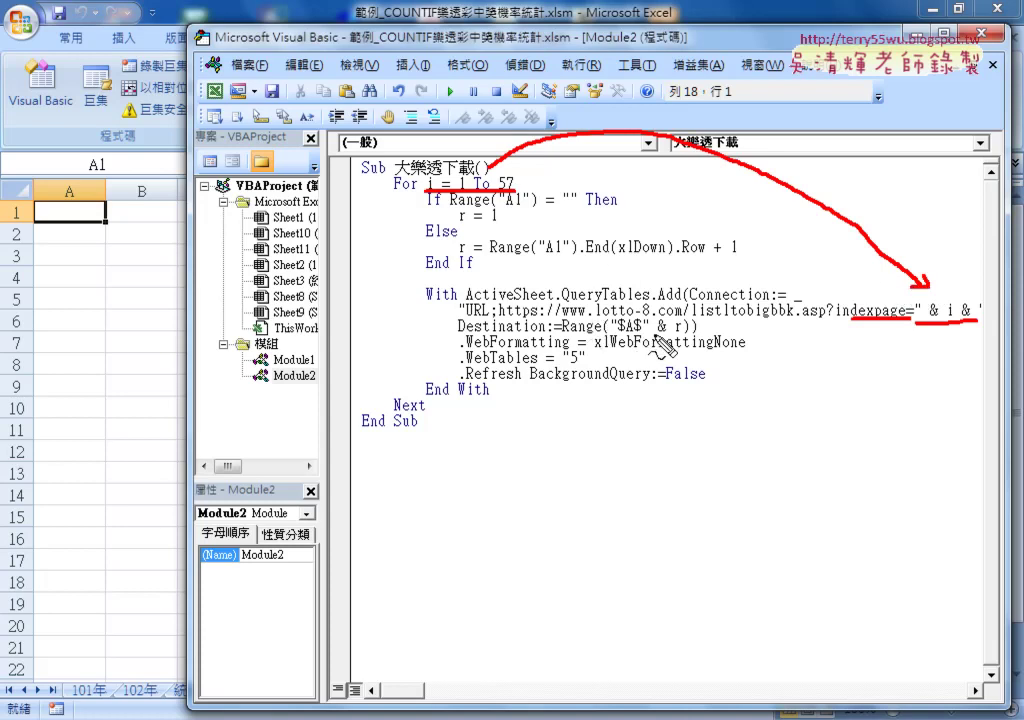
drag(647, 331, 690, 331)
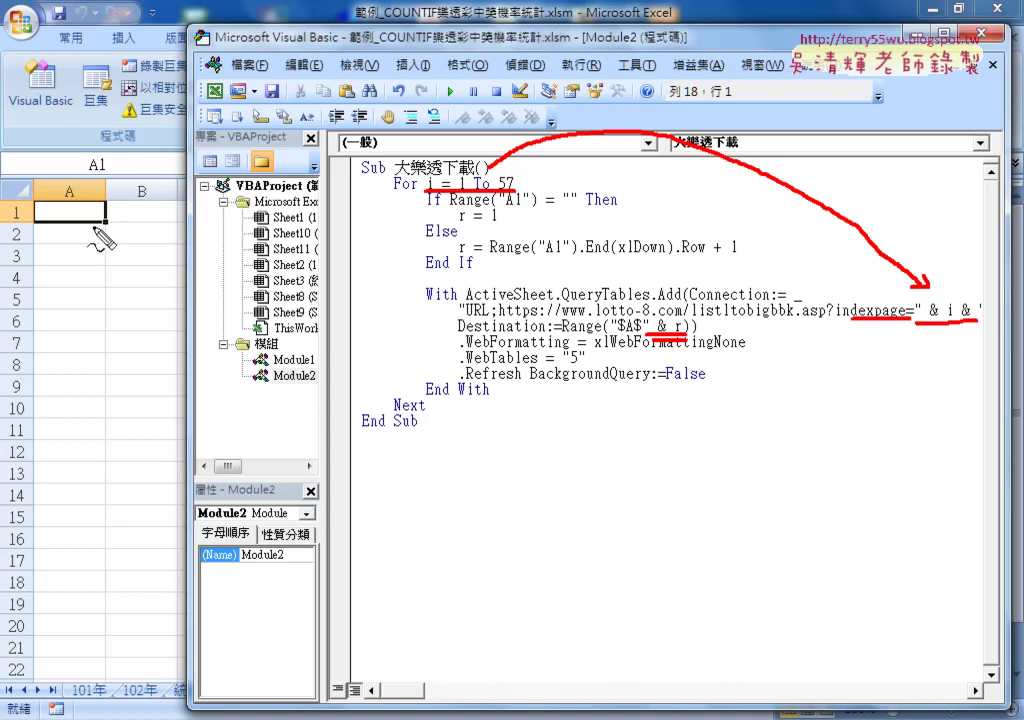
drag(46, 208, 108, 212)
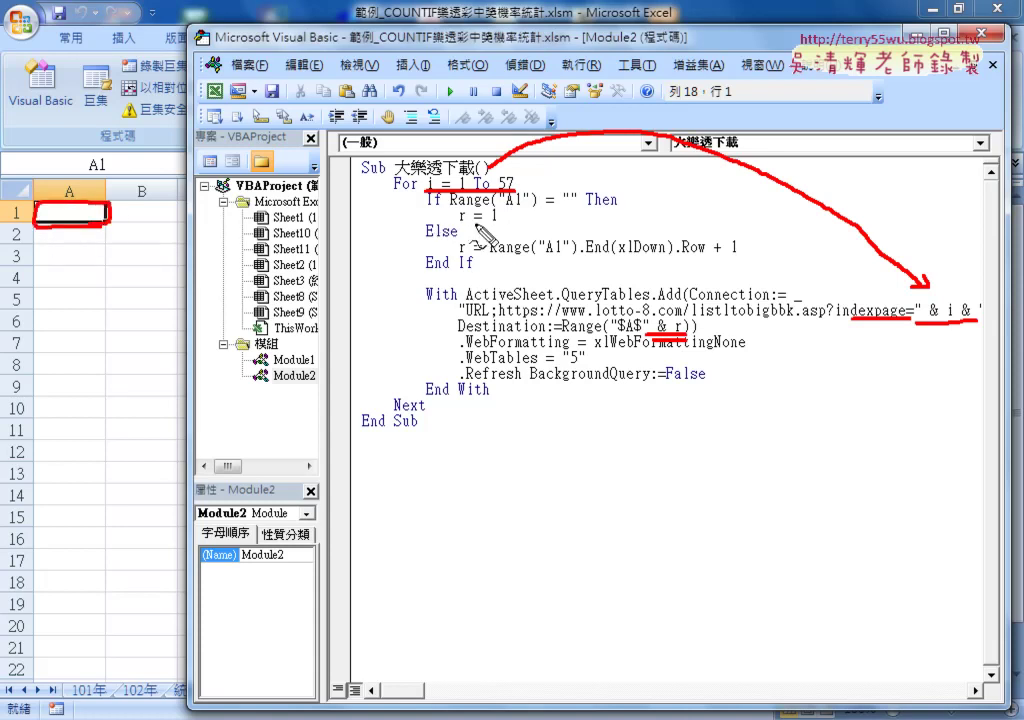
drag(486, 226, 500, 227)
mouse_move(68, 222)
mouse_down()
mouse_move(86, 324)
mouse_move(112, 290)
mouse_up()
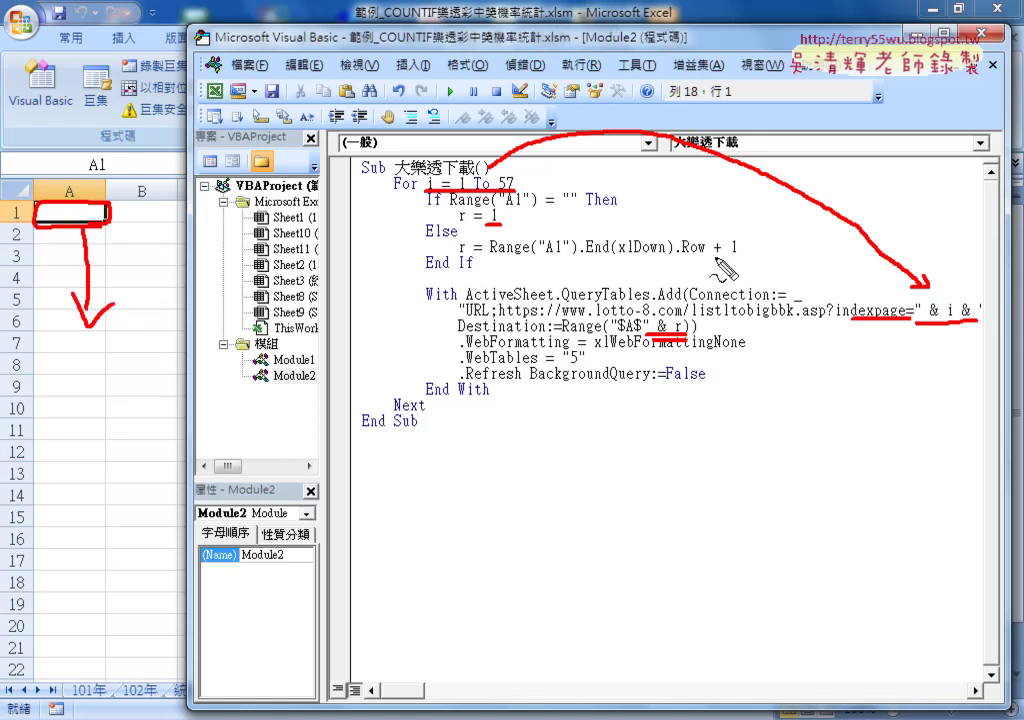
drag(714, 259, 746, 258)
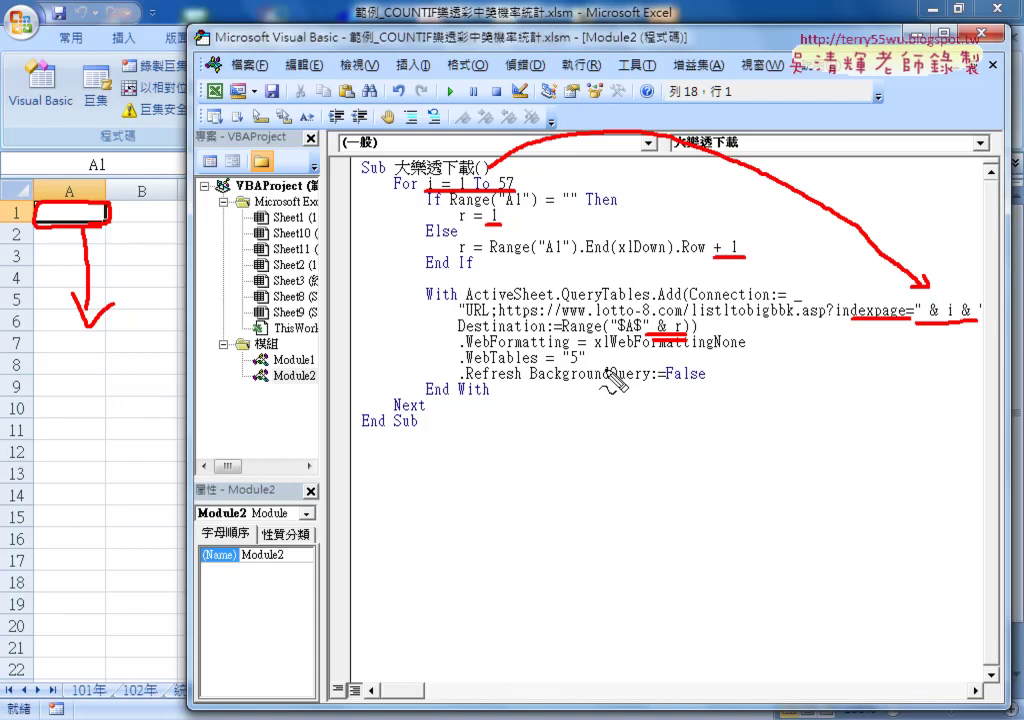
key(Escape)
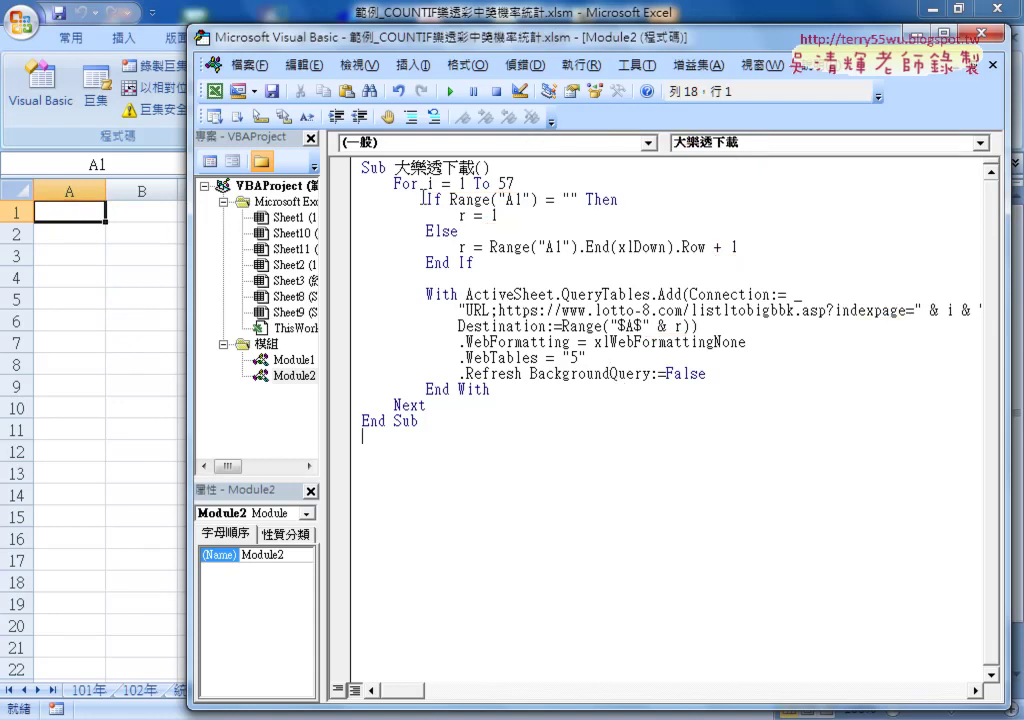
Step: Rename the macro to 批次大樂透下載 and shift the editor aside to reveal the worksheet
click(394, 168)
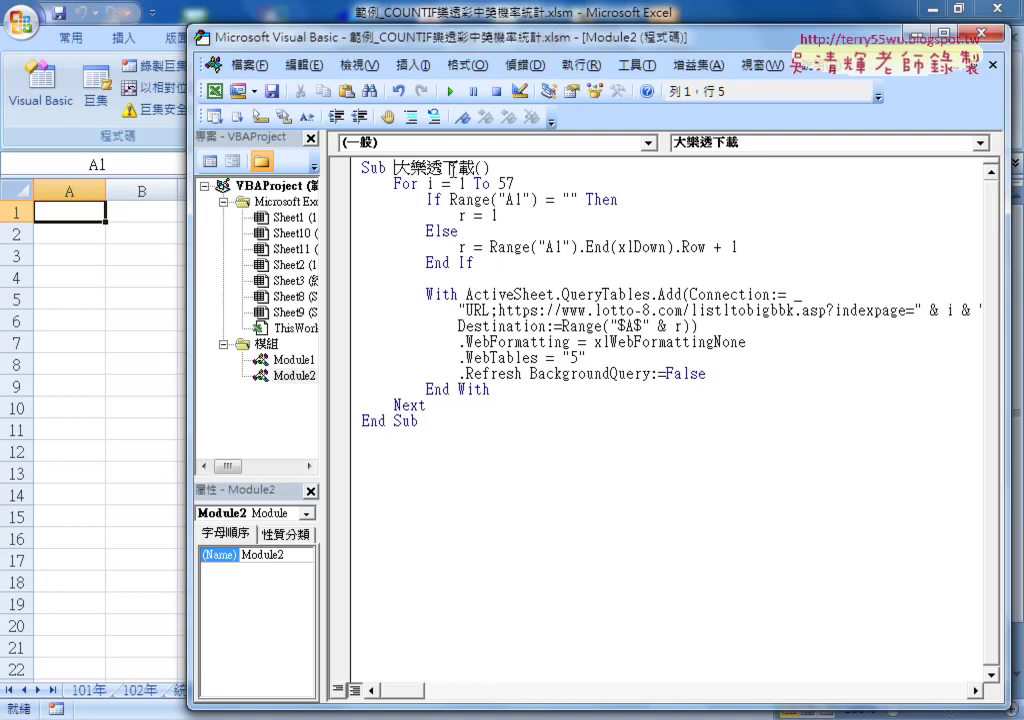
key(shift+Right)
text(批)
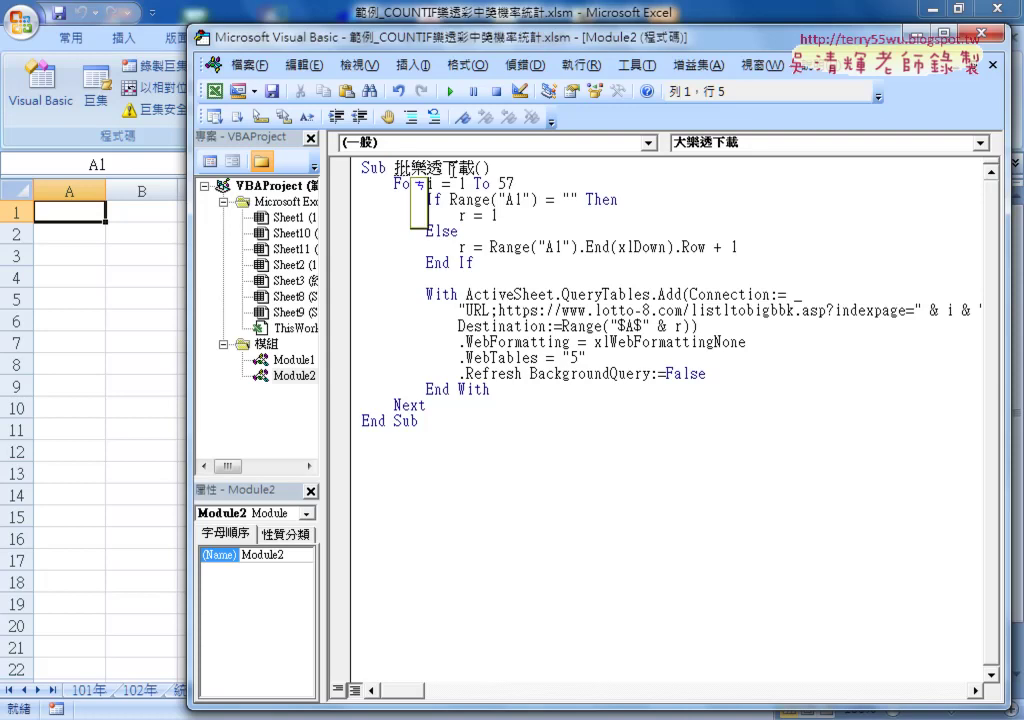
text(次)
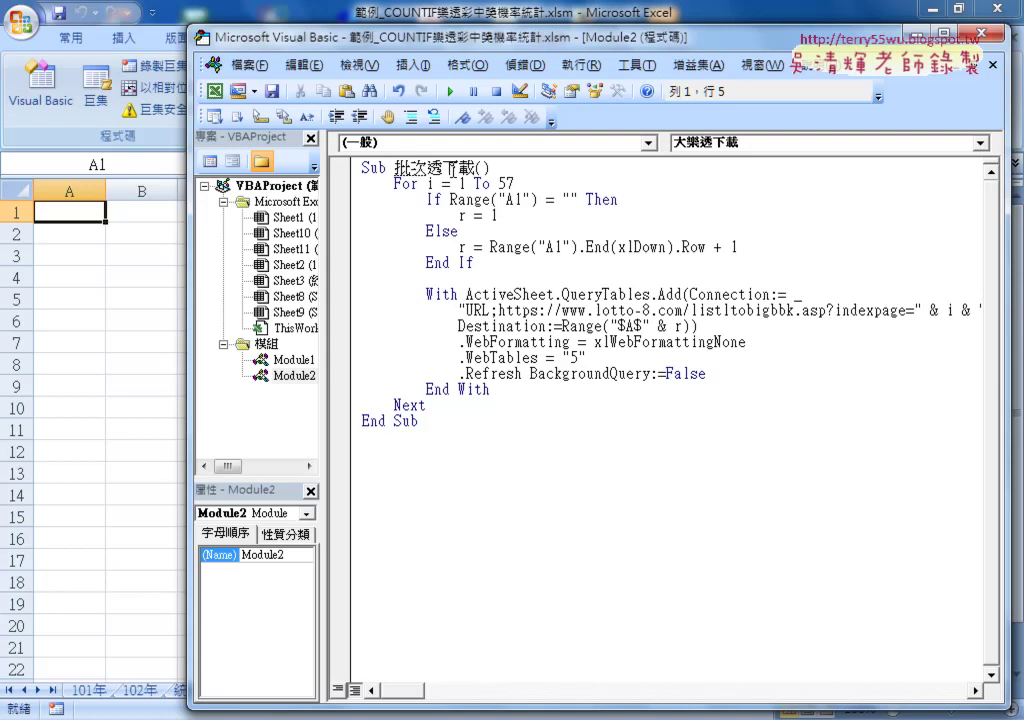
text(大樂)
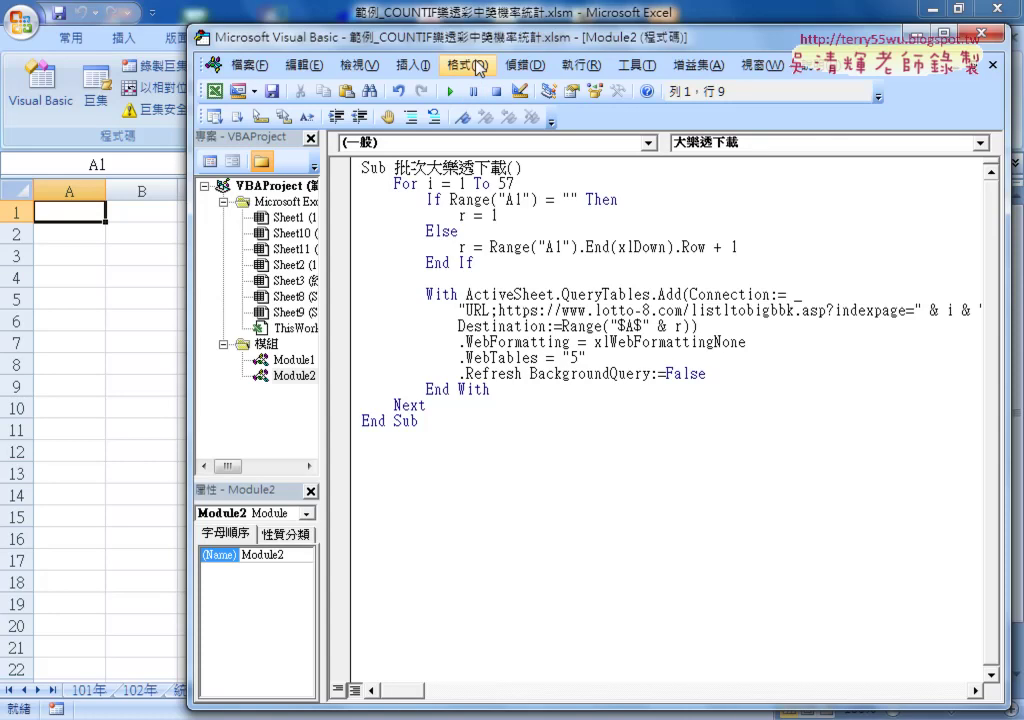
drag(476, 38, 612, 26)
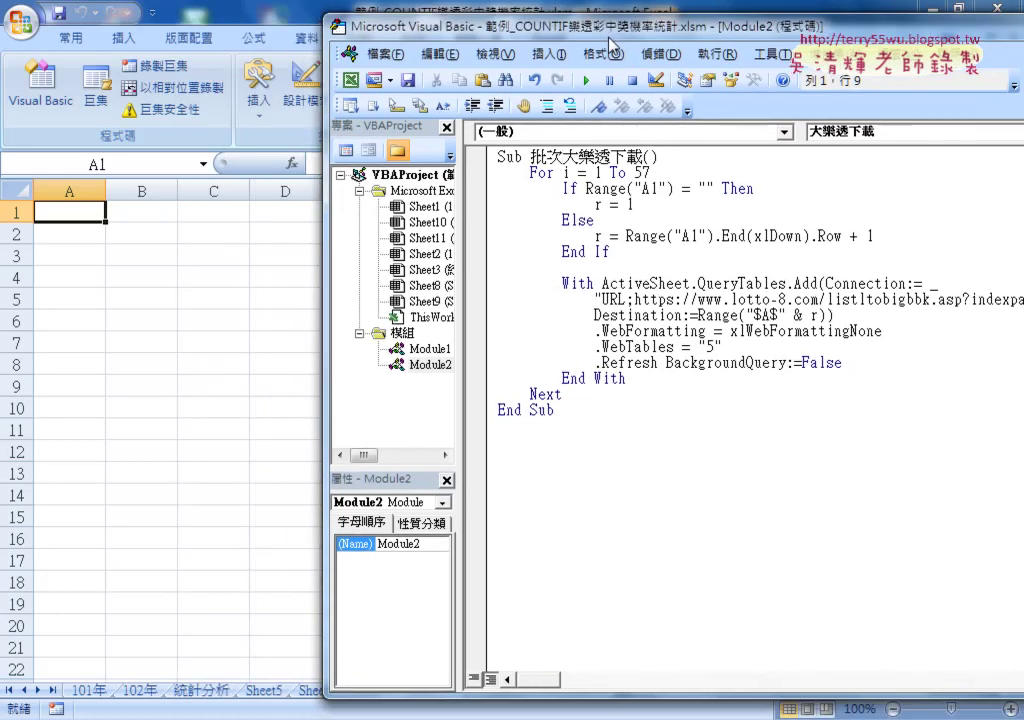
Step: Step through the first loop pass with F8, taking r = 1 and importing the first results page
click(554, 254)
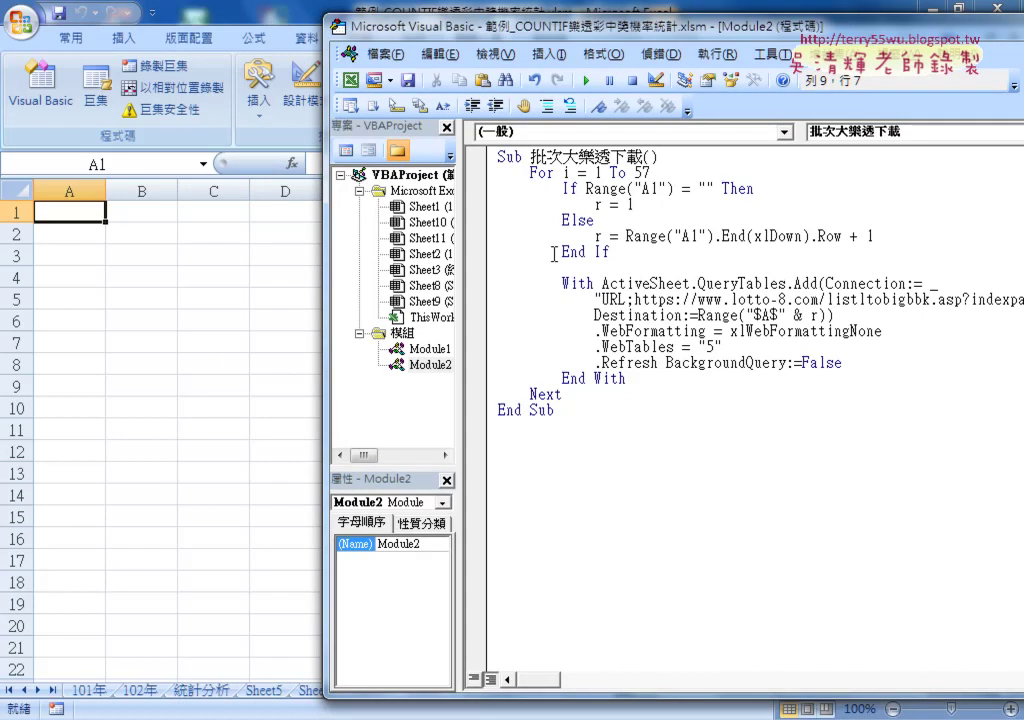
key(F8)
key(F8)
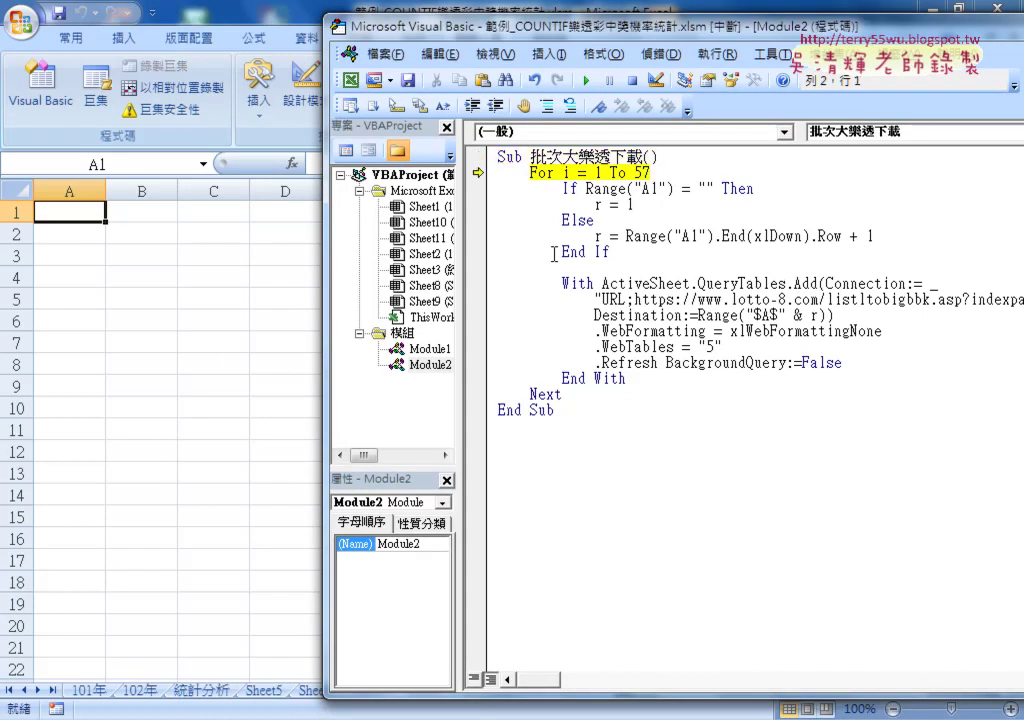
key(F8)
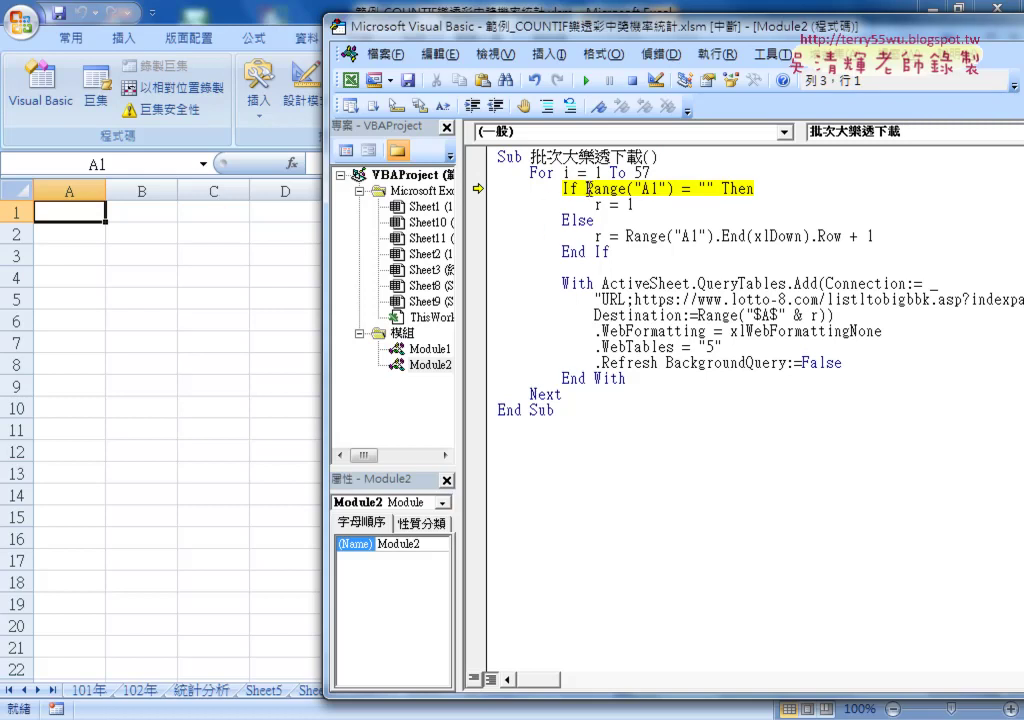
drag(586, 188, 713, 188)
mouse_move(683, 195)
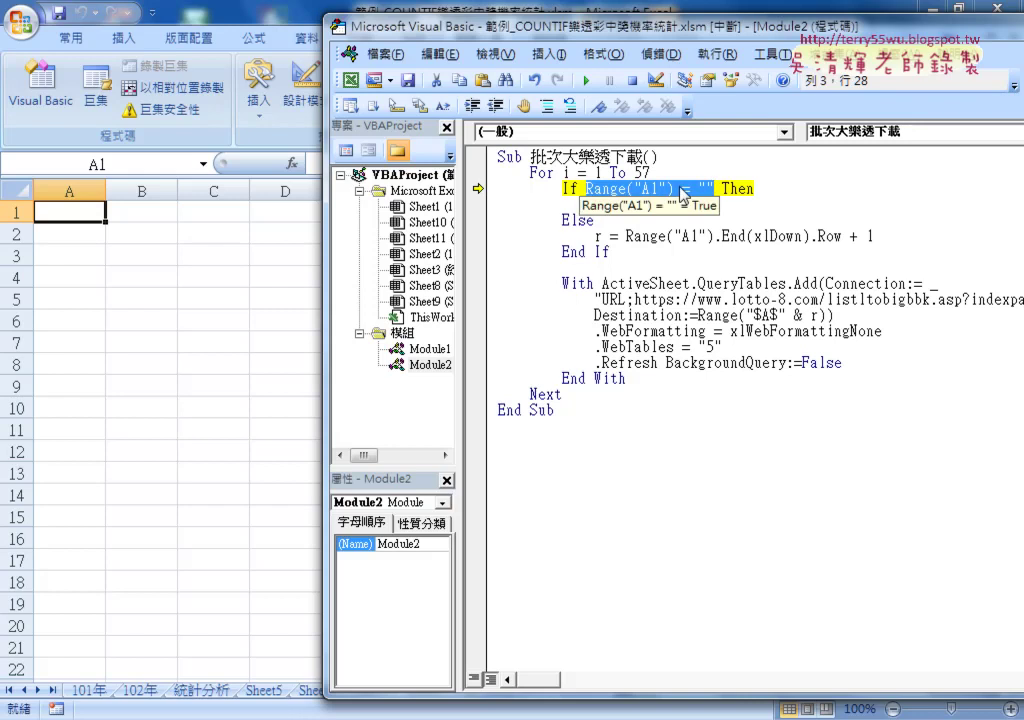
key(F8)
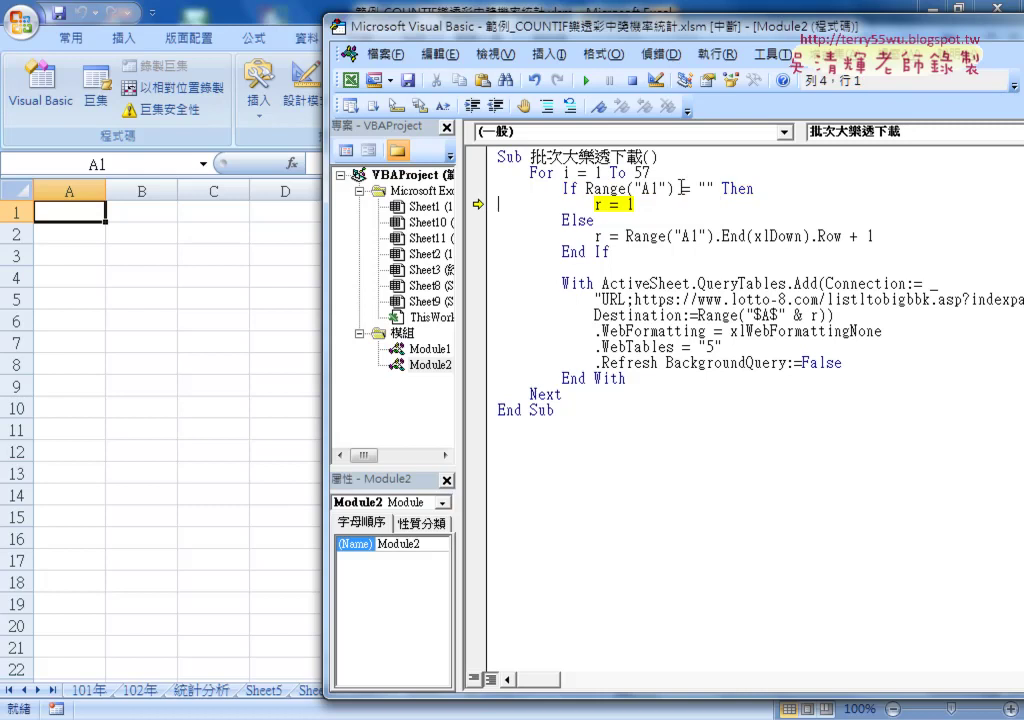
key(F8)
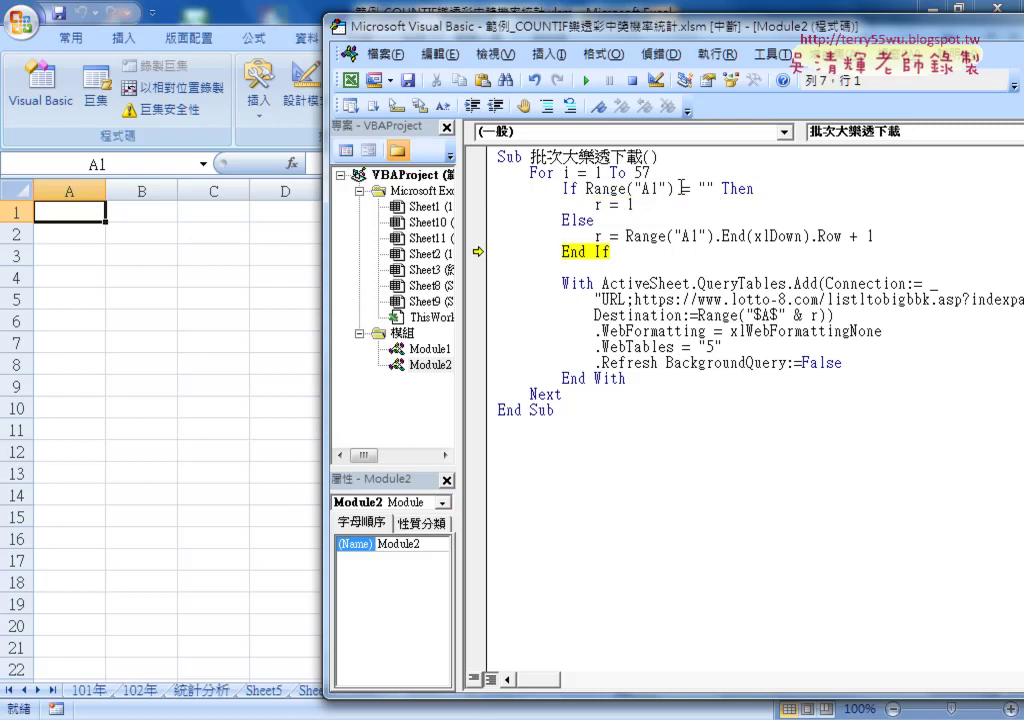
key(F8)
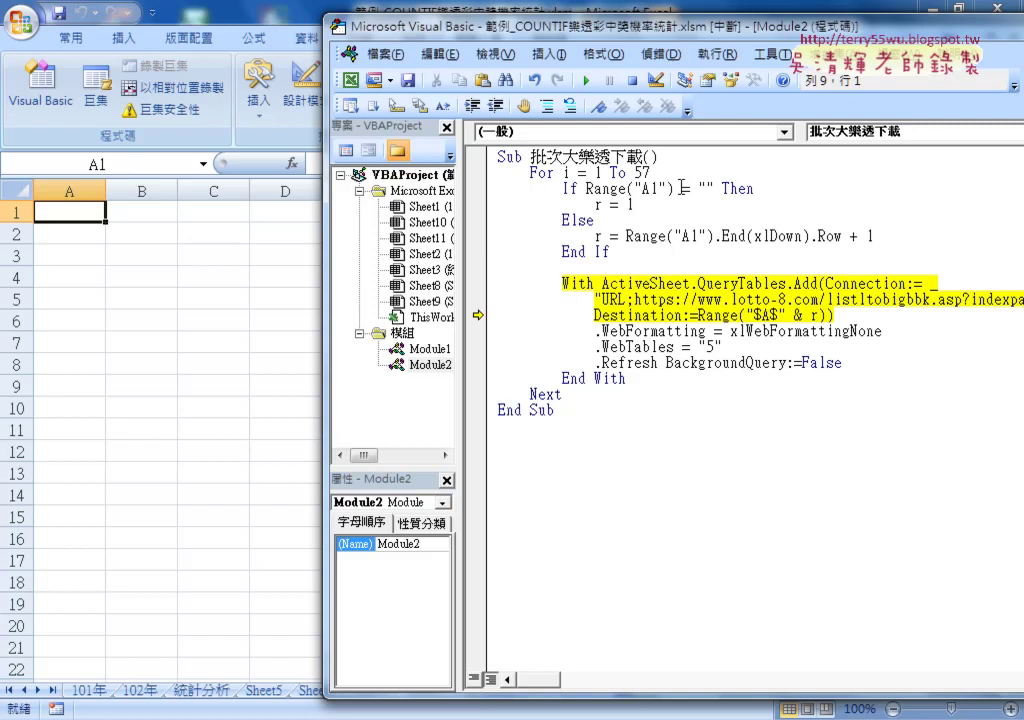
mouse_move(815, 316)
key(F8)
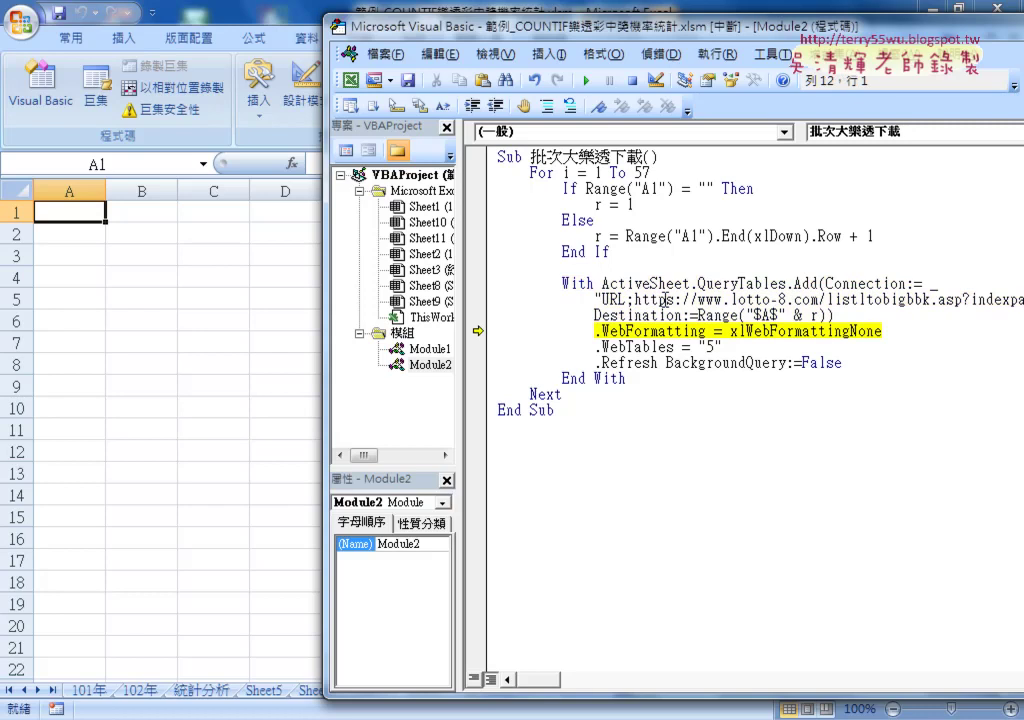
key(F8)
key(F8)
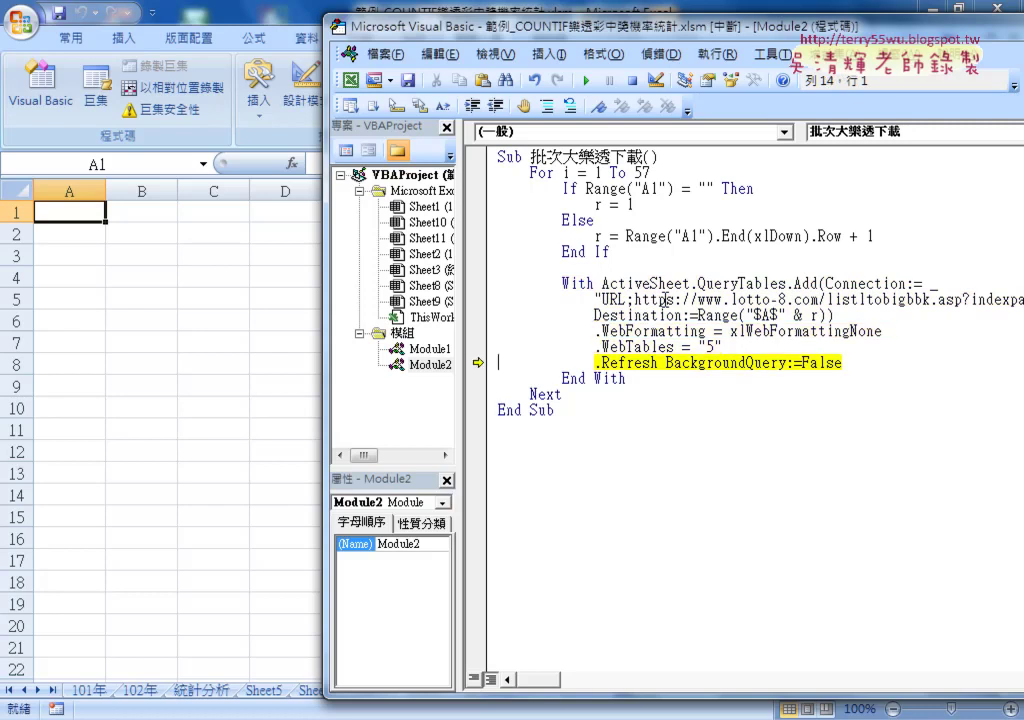
key(F8)
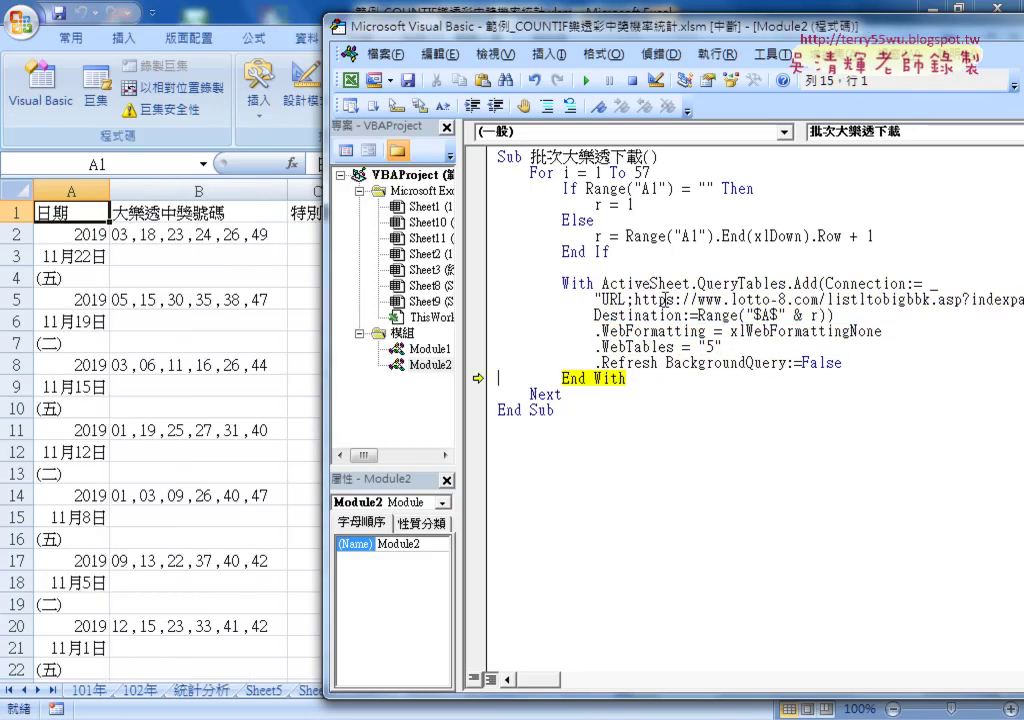
key(F8)
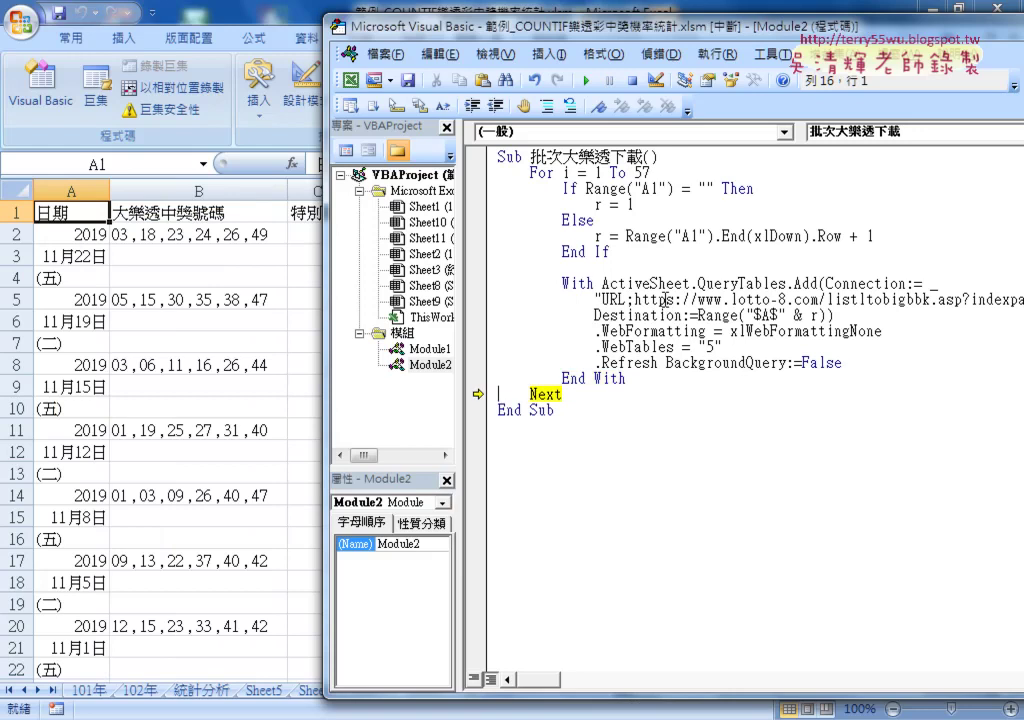
key(F8)
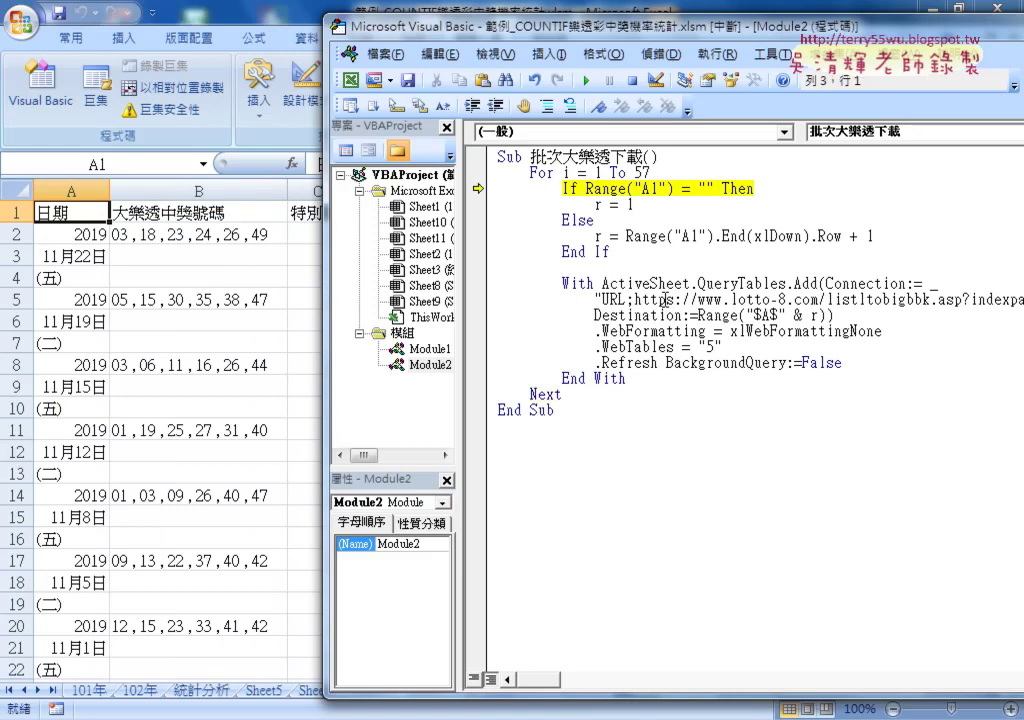
Step: On the second pass, inspect the empty-A1 test and annotate that A1 now holds 日期
mouse_move(566, 173)
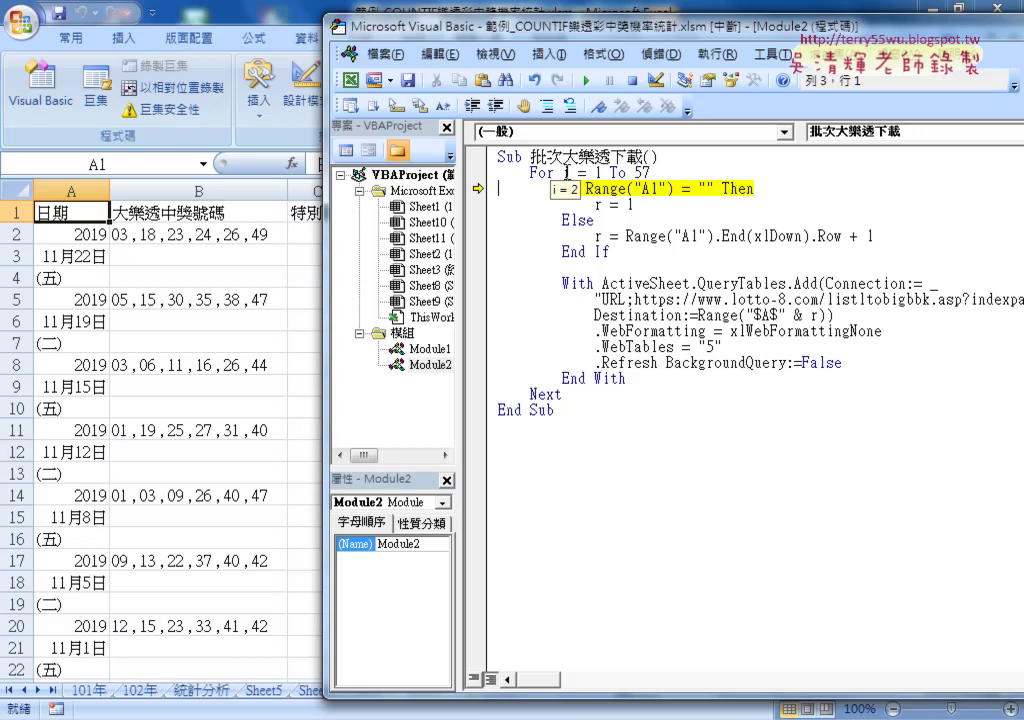
mouse_move(615, 190)
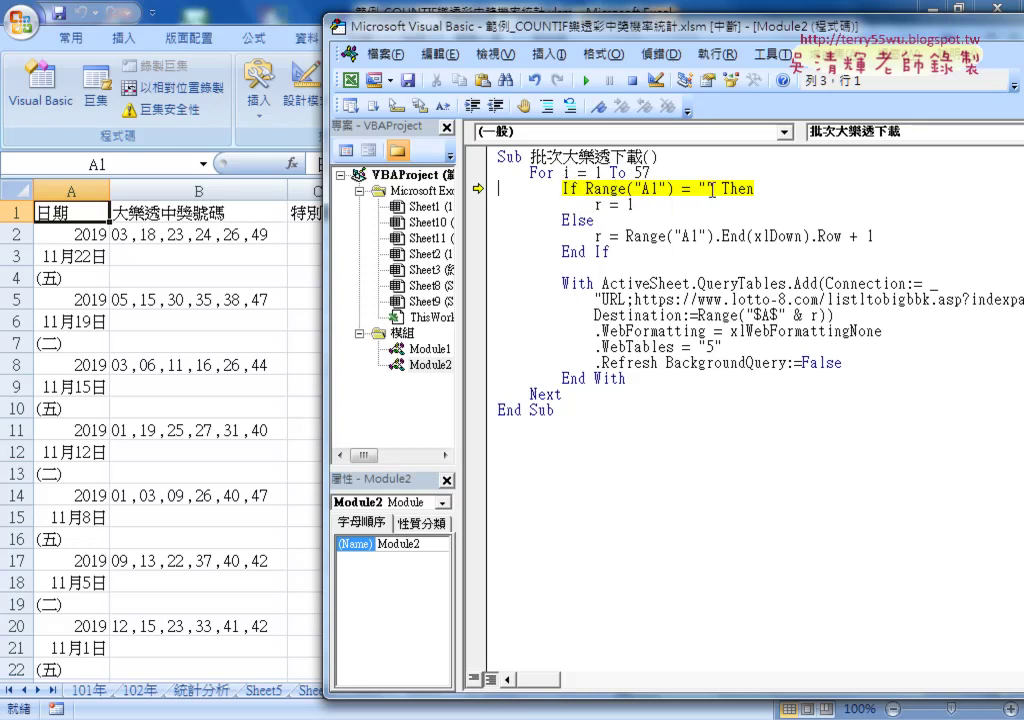
drag(712, 190, 586, 192)
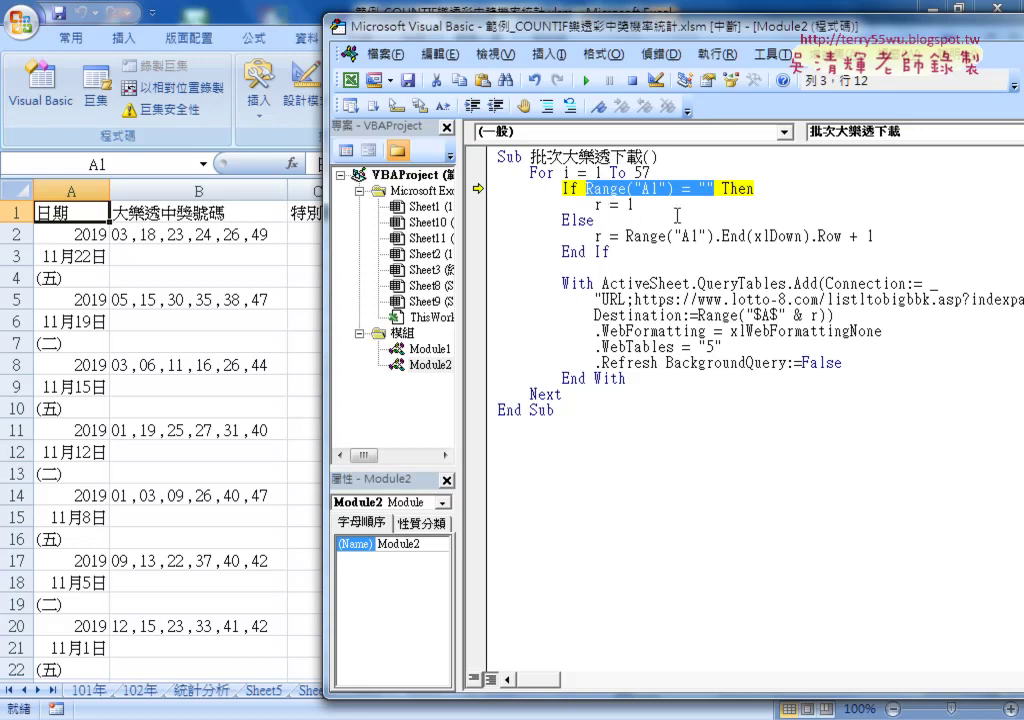
mouse_move(585, 190)
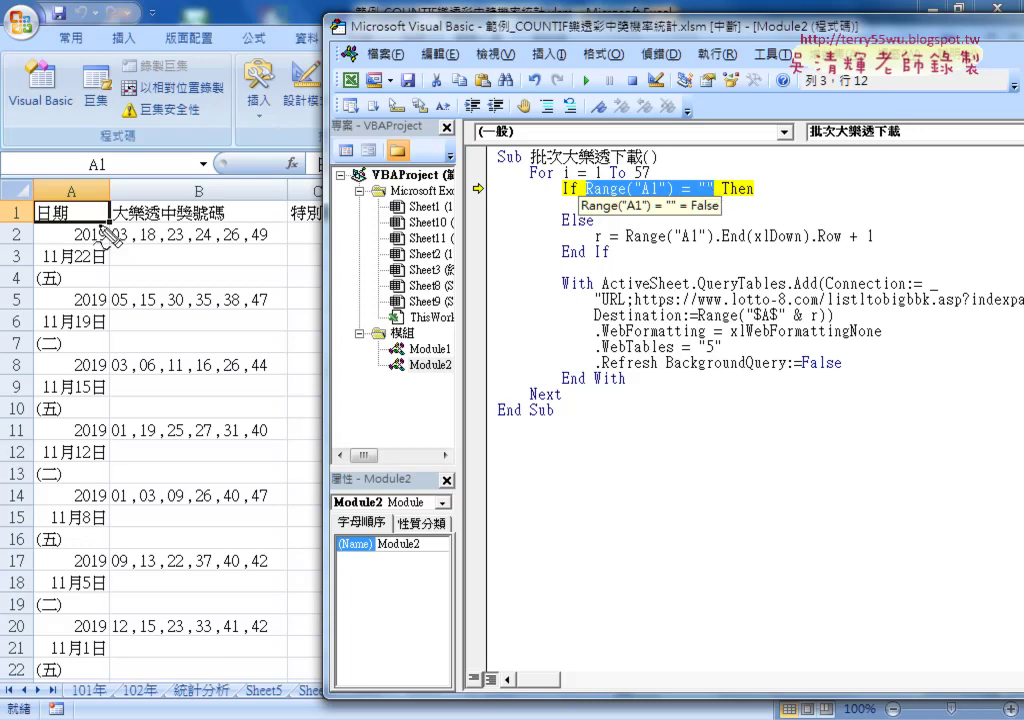
drag(108, 194, 60, 231)
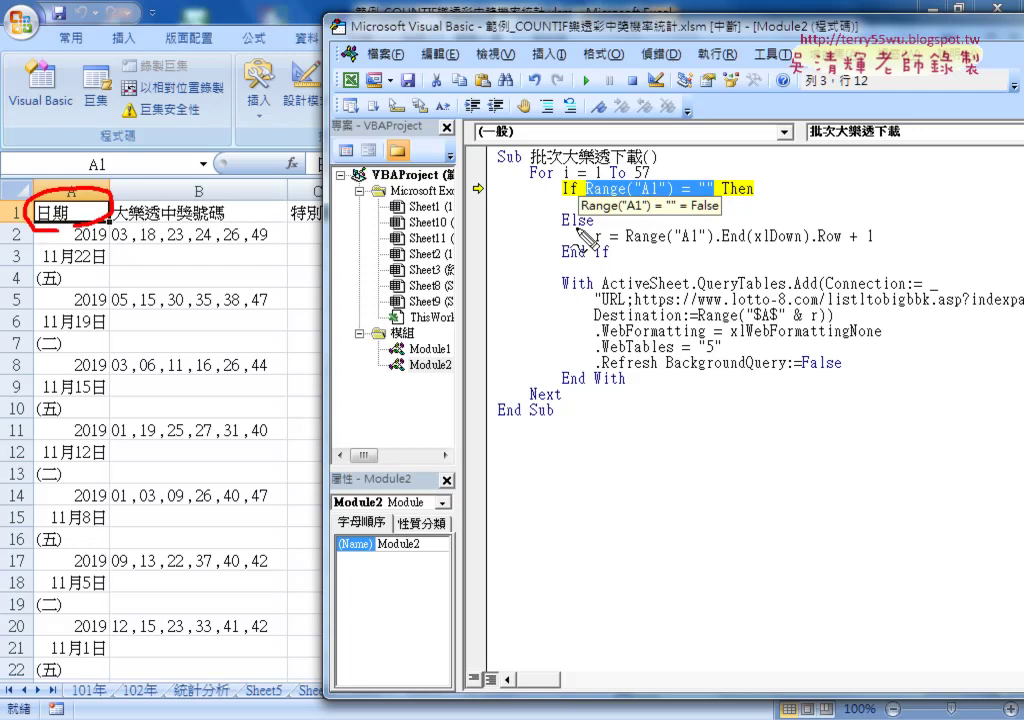
mouse_move(551, 191)
mouse_down()
mouse_move(577, 240)
mouse_move(592, 238)
mouse_up()
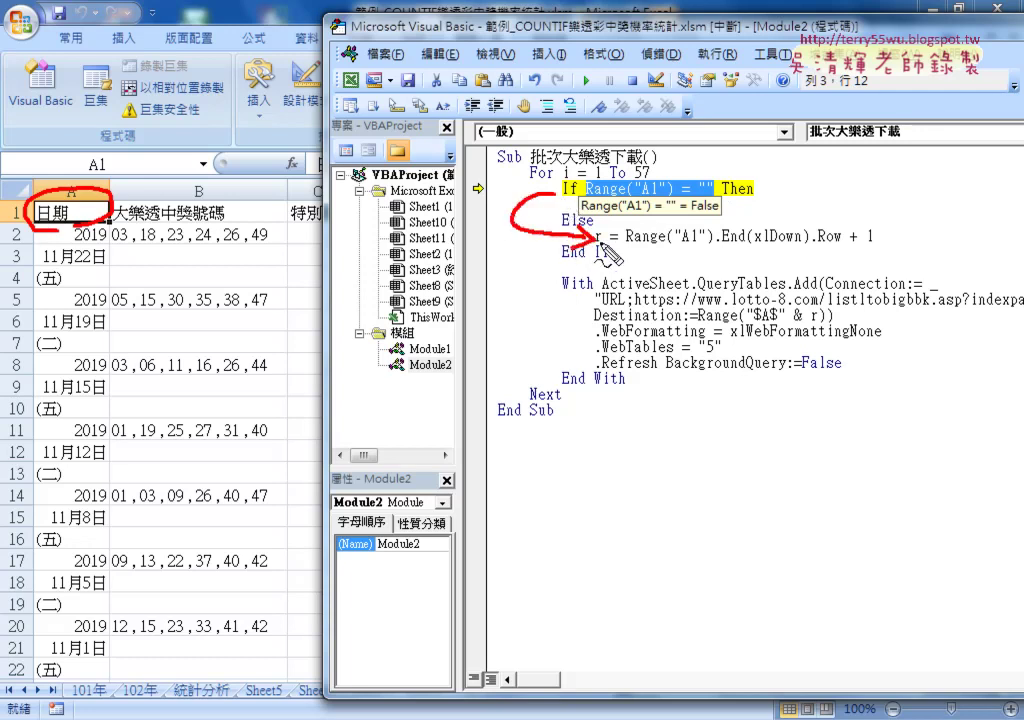
key(Escape)
mouse_move(600, 250)
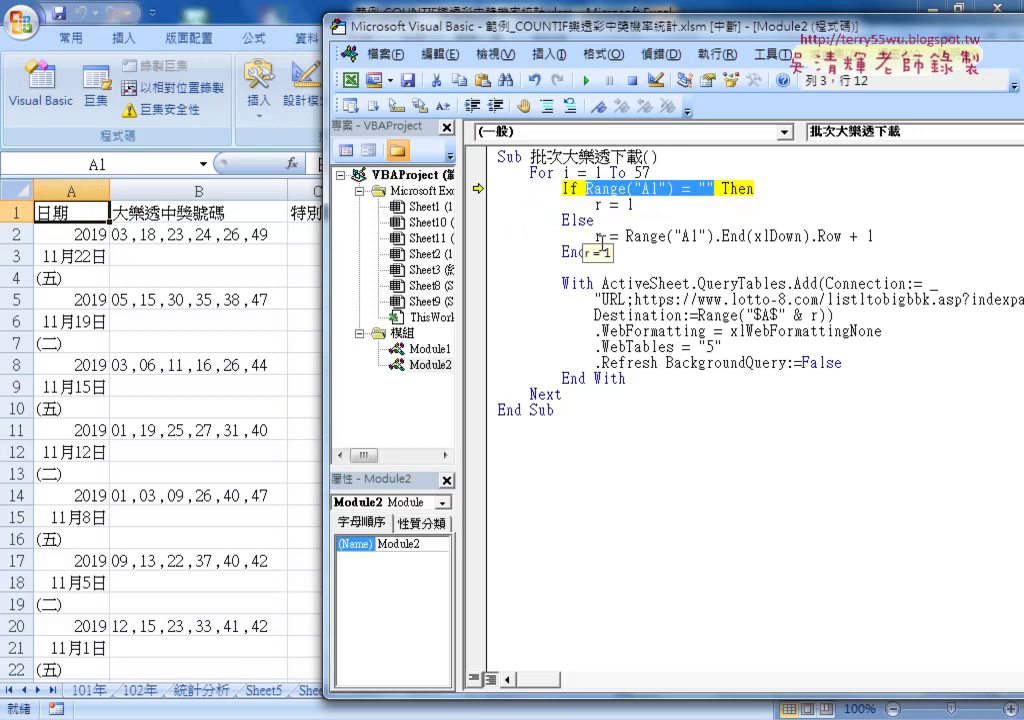
Step: Step into the Else branch, inspect the last-row value, and confirm the sheet's data ends at row 91
key(F8)
key(F8)
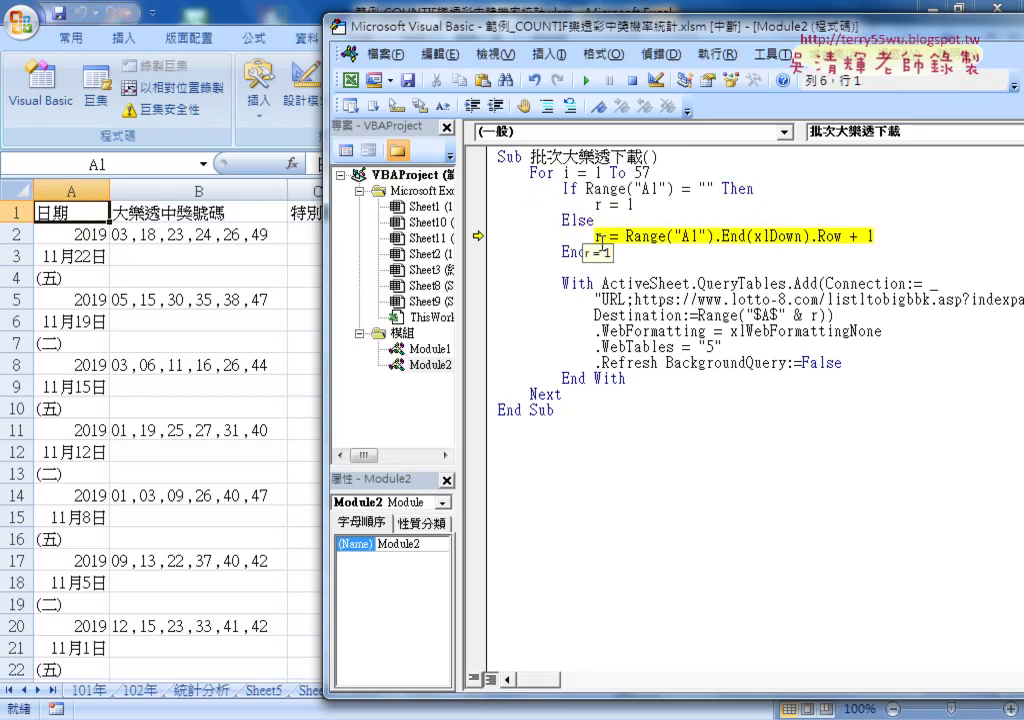
drag(626, 237, 843, 237)
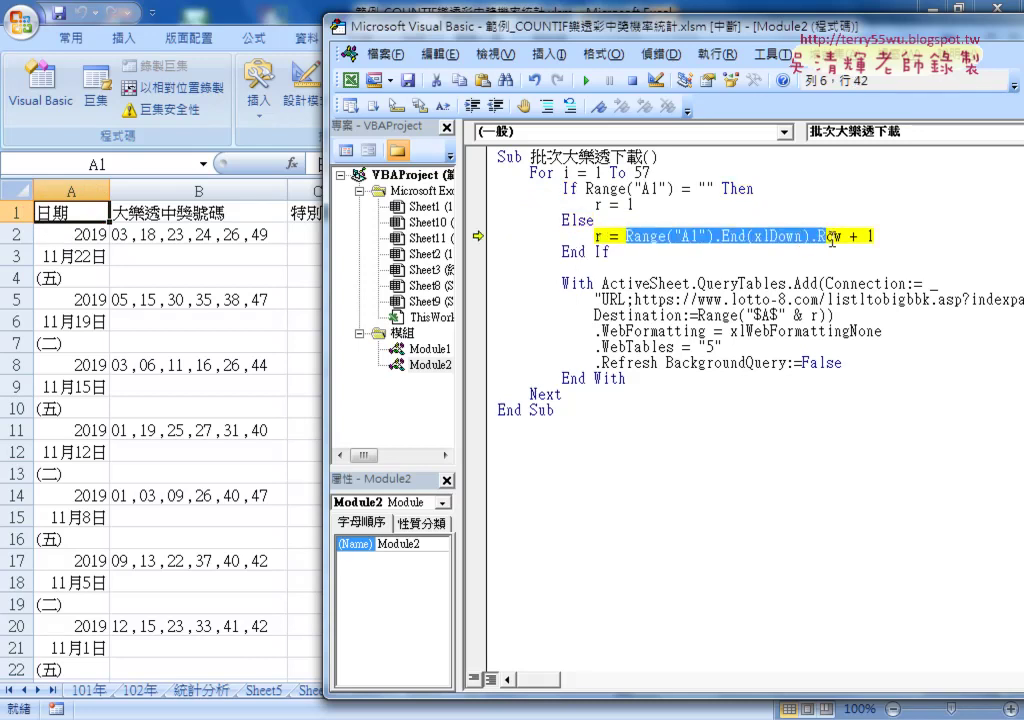
mouse_move(800, 240)
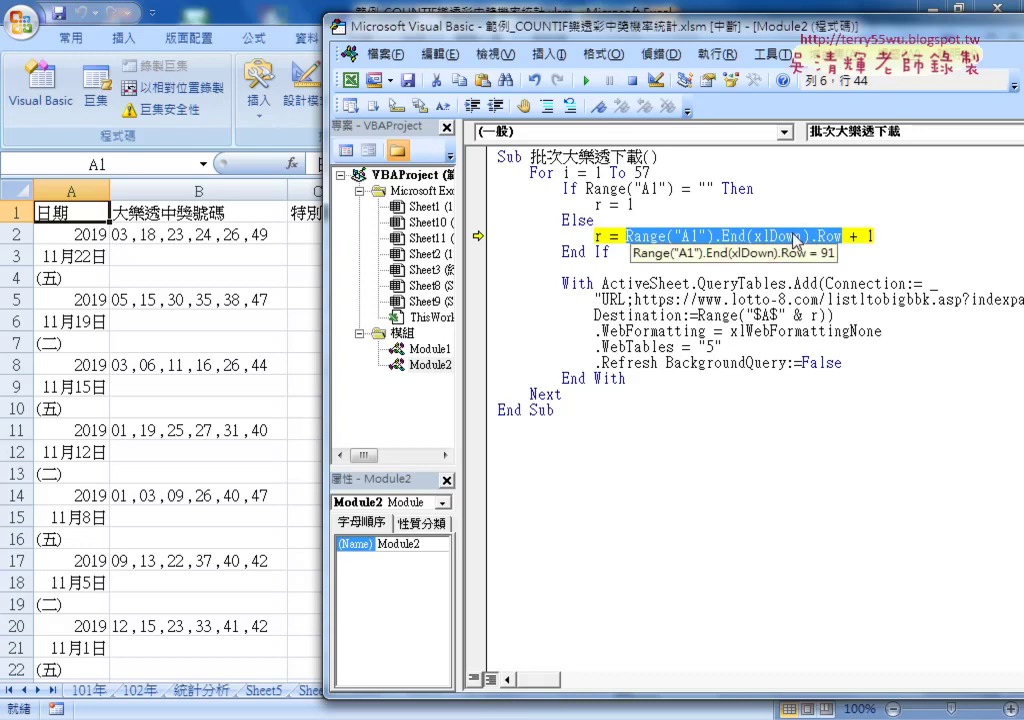
click(812, 221)
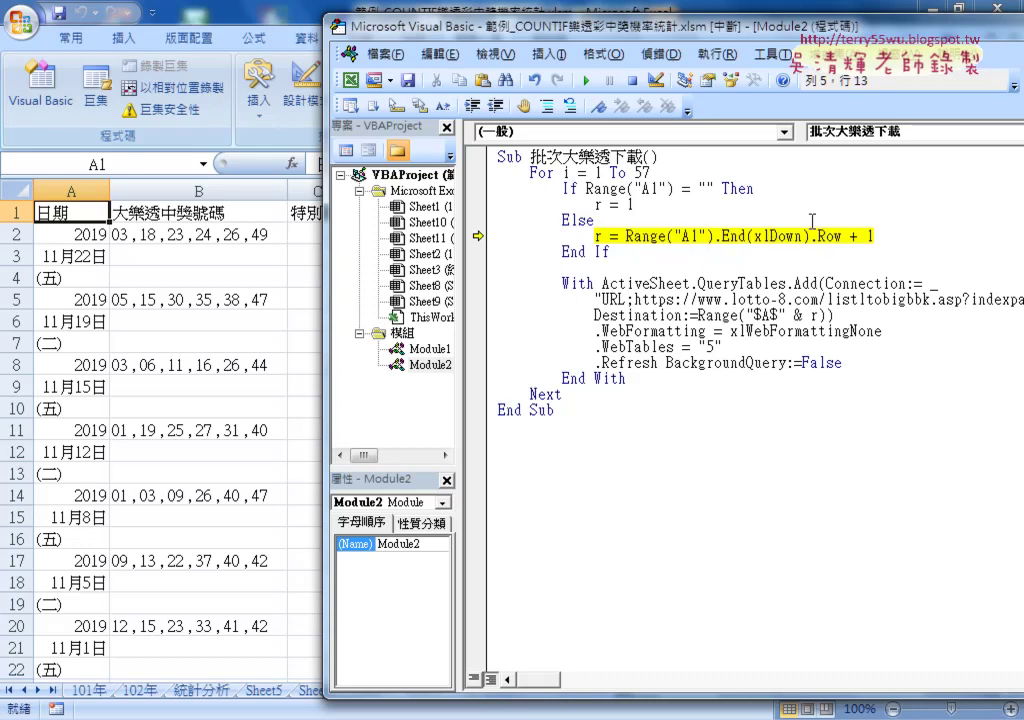
key(F8)
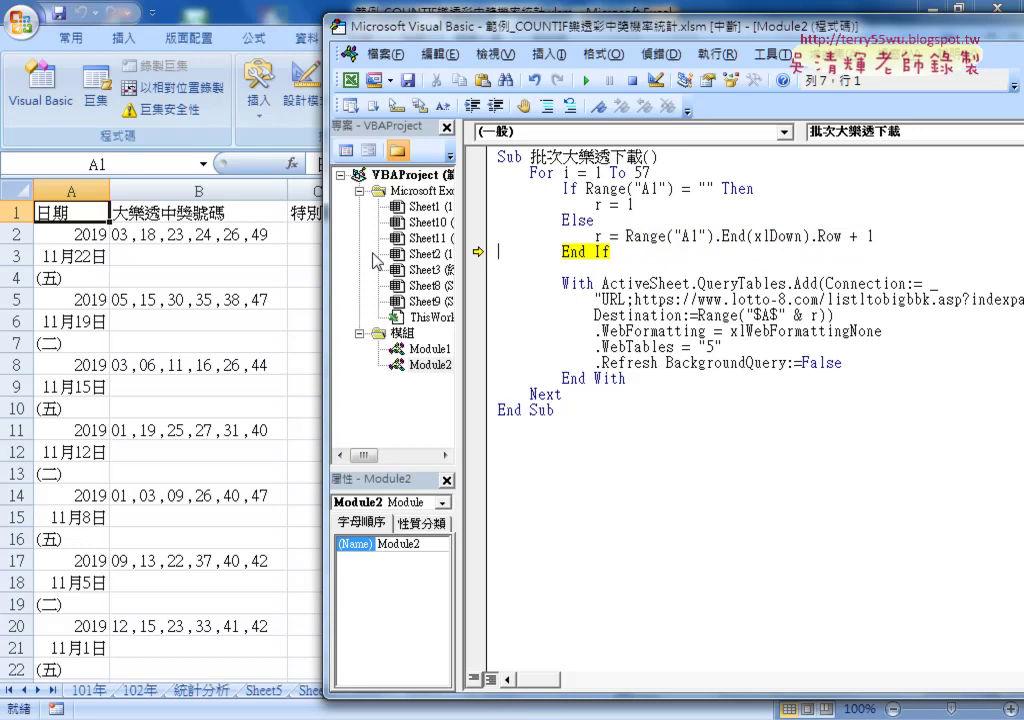
click(85, 212)
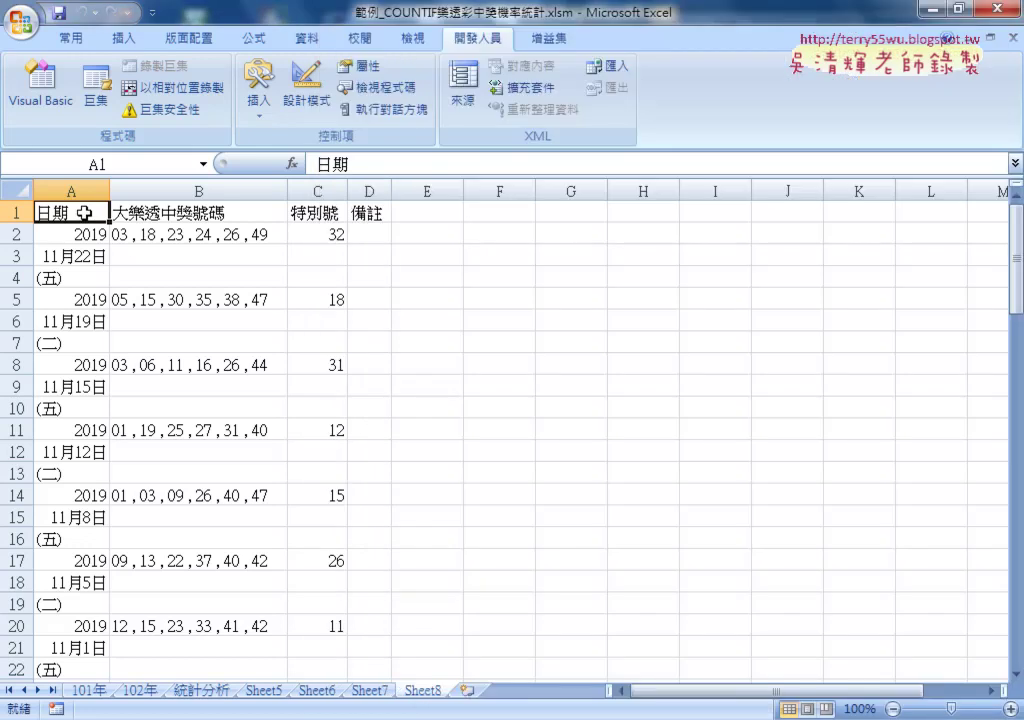
key(ctrl+Down)
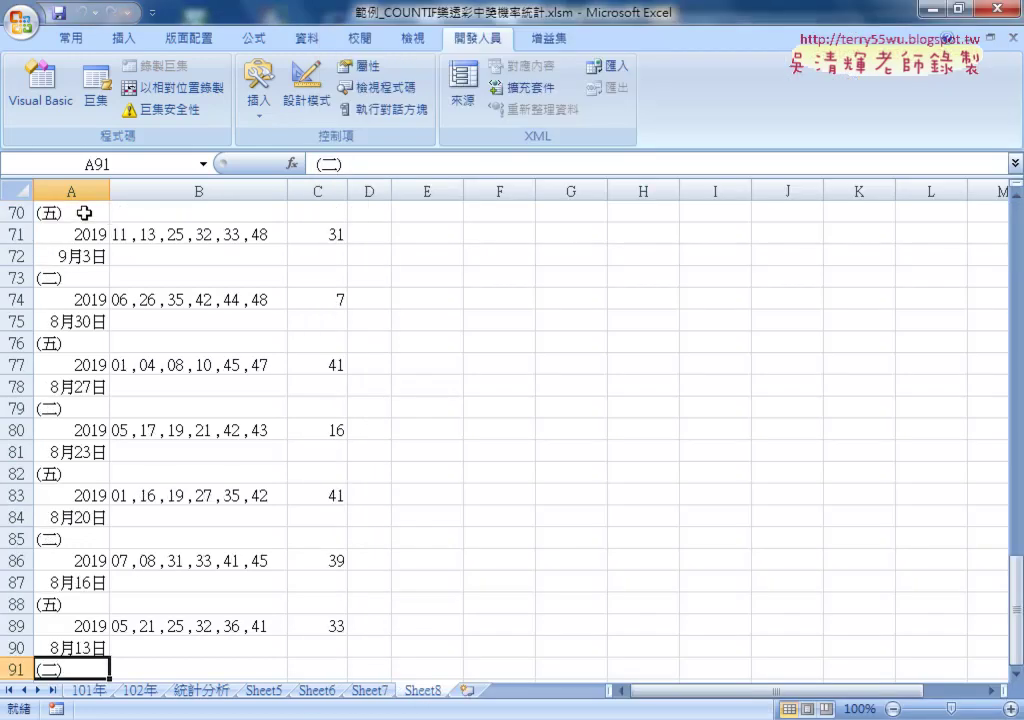
scroll(137, 359, down, 2)
scroll(85, 473, down, 1)
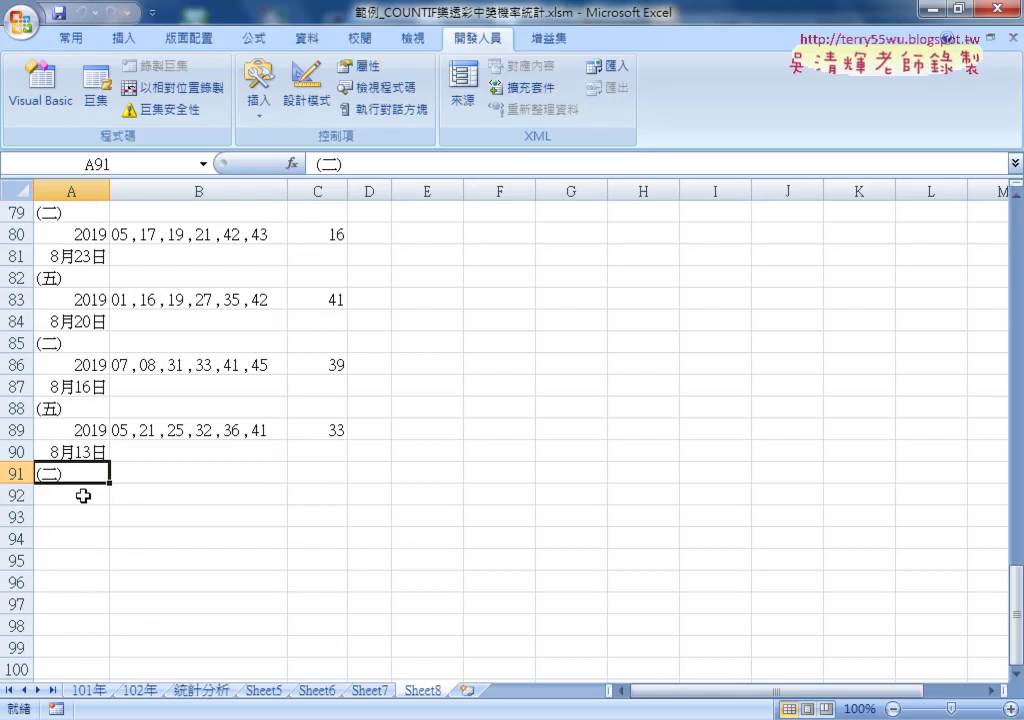
click(35, 85)
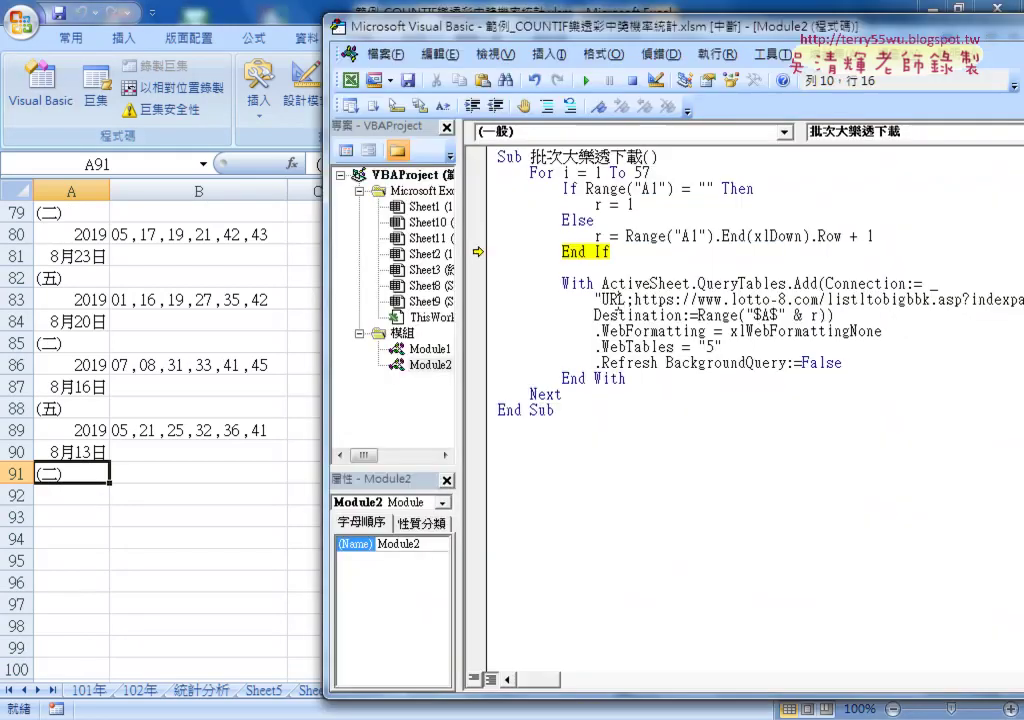
Step: Step the second pass through its query refresh, then run the rest of the loop with F5
mouse_move(617, 300)
key(F8)
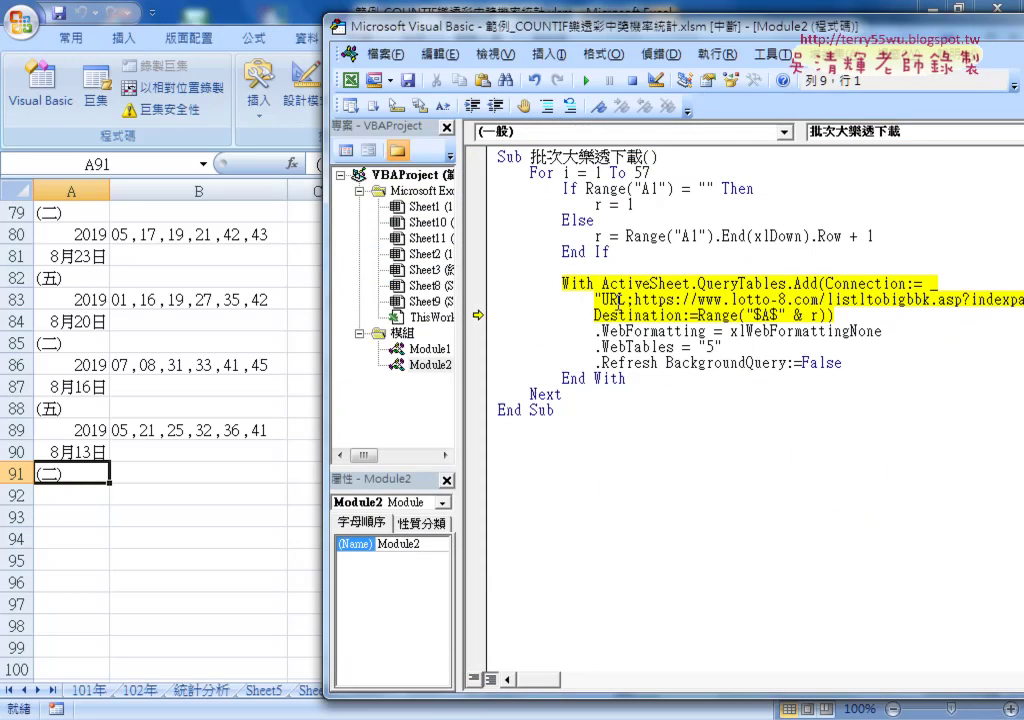
key(F8)
key(F8)
key(F8)
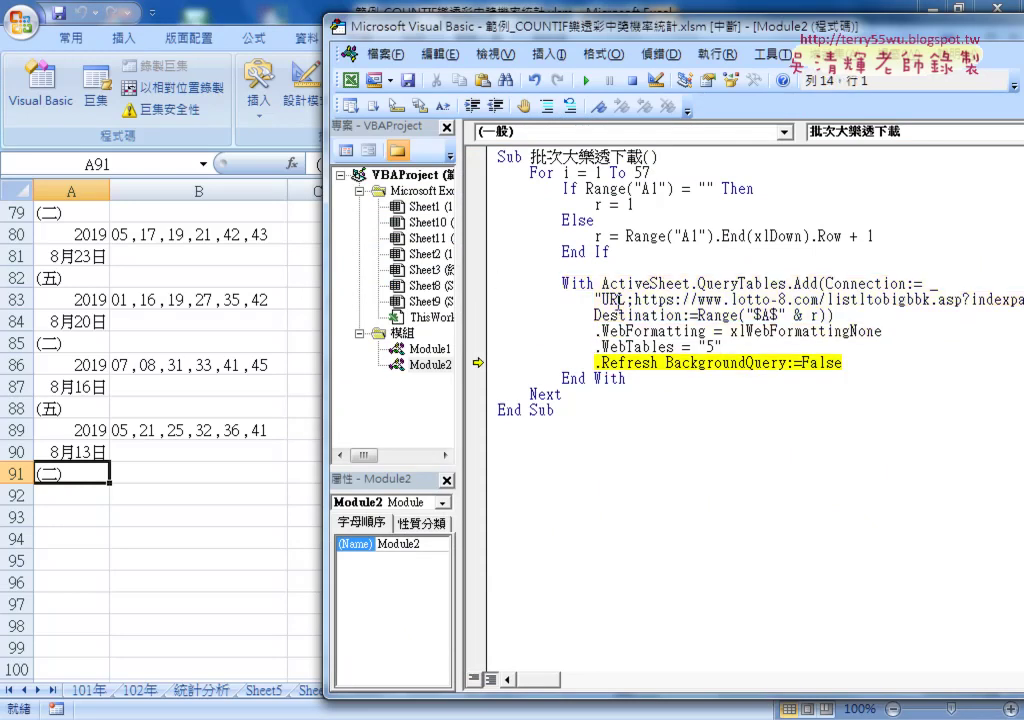
key(ctrl+Break)
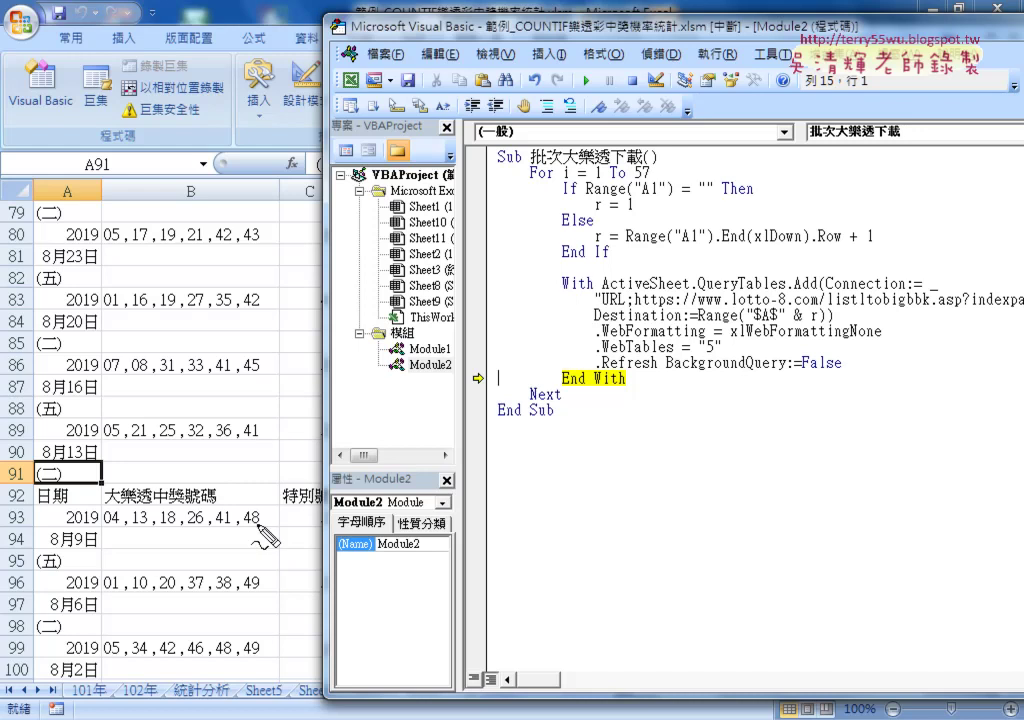
drag(100, 425, 90, 468)
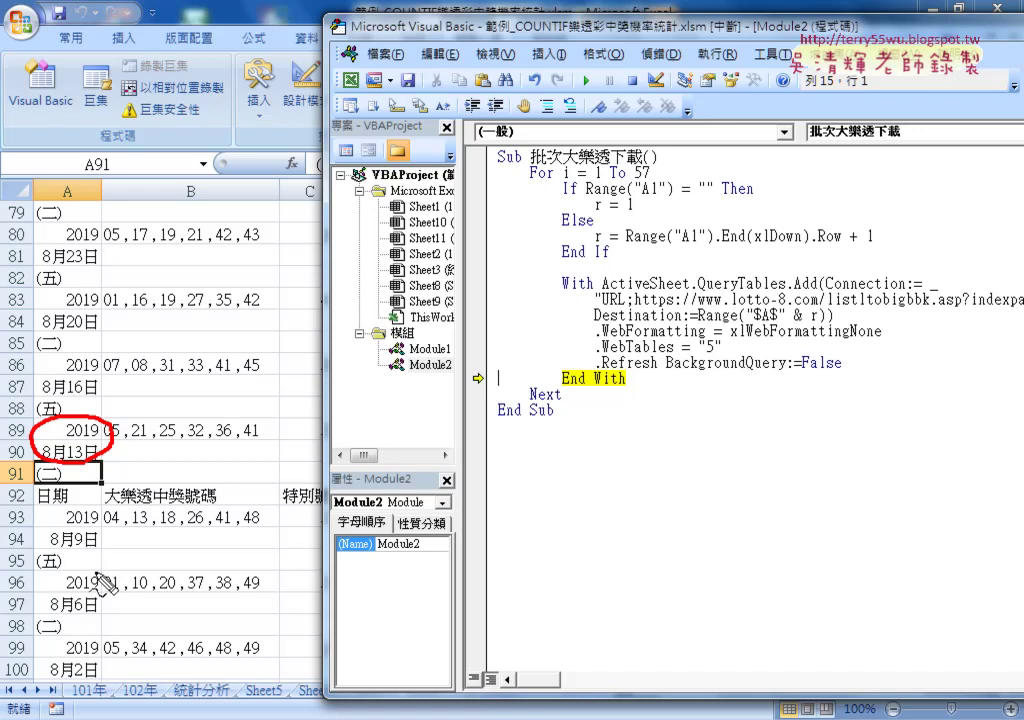
key(Escape)
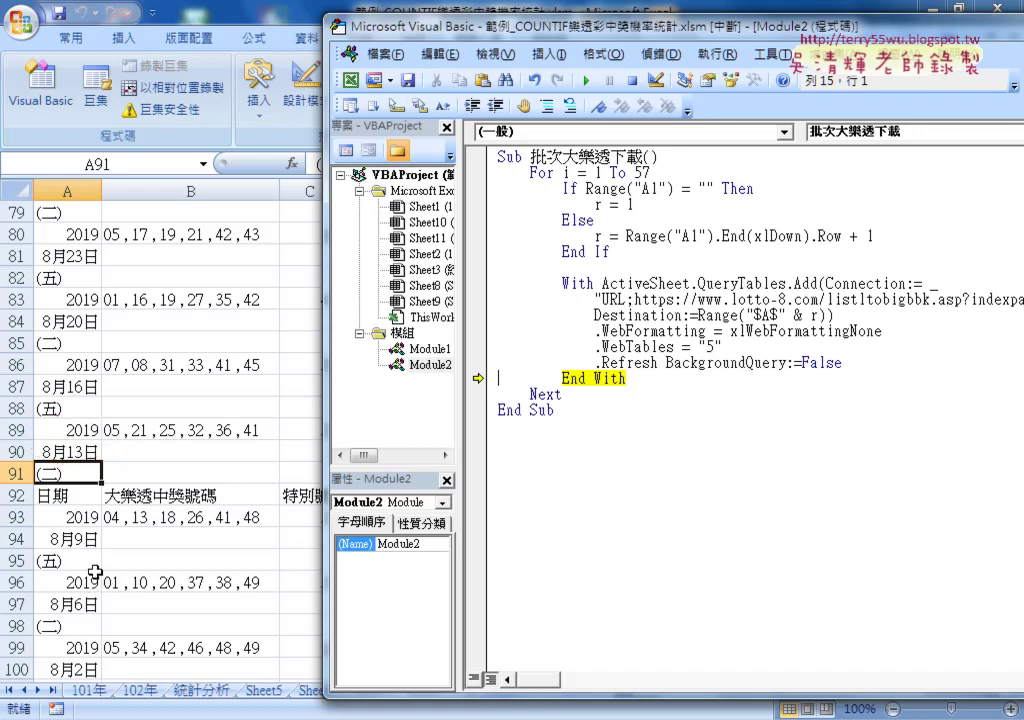
click(627, 316)
key(F5)
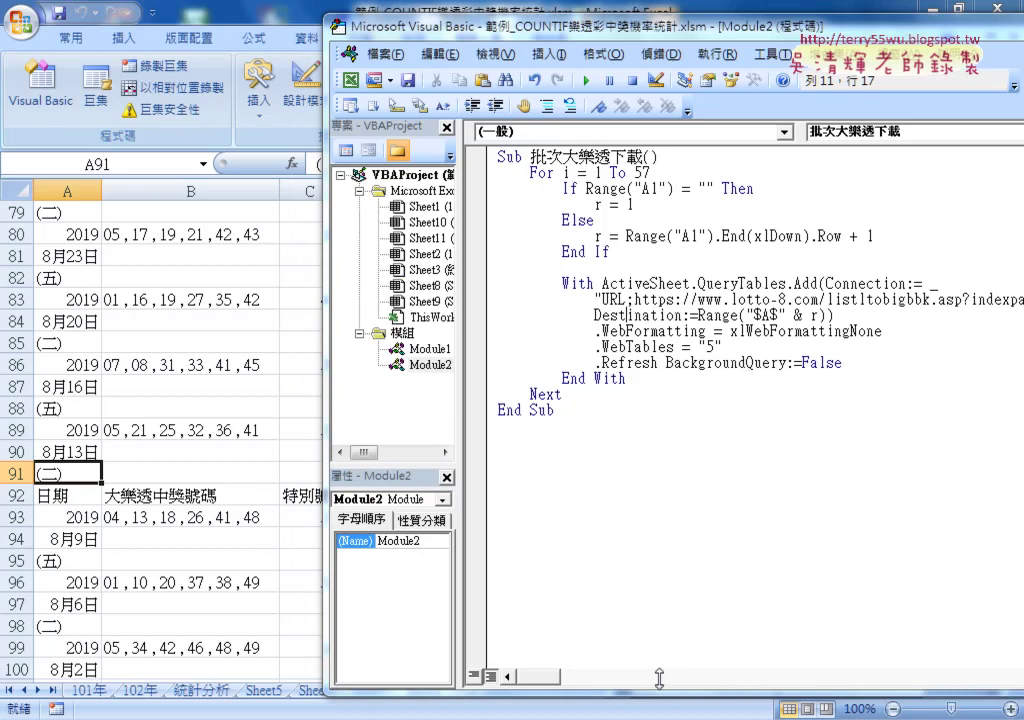
Step: Jump to the last imported row in column A and inspect rows 5123–5130 ending with the 2004 draw
click(68, 590)
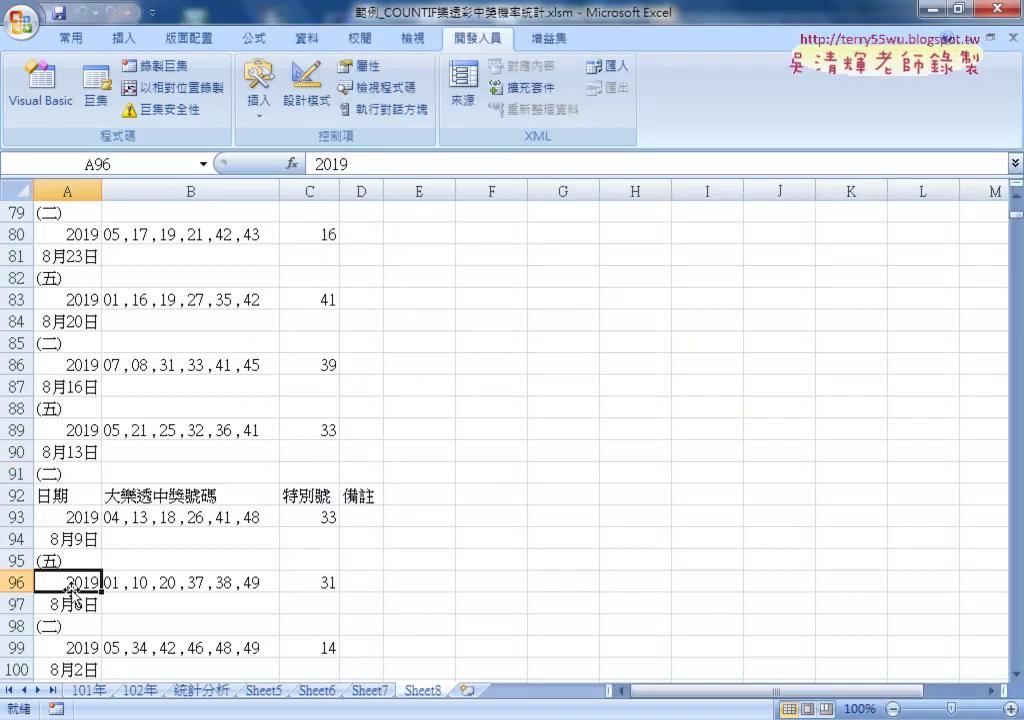
key(ctrl+Down)
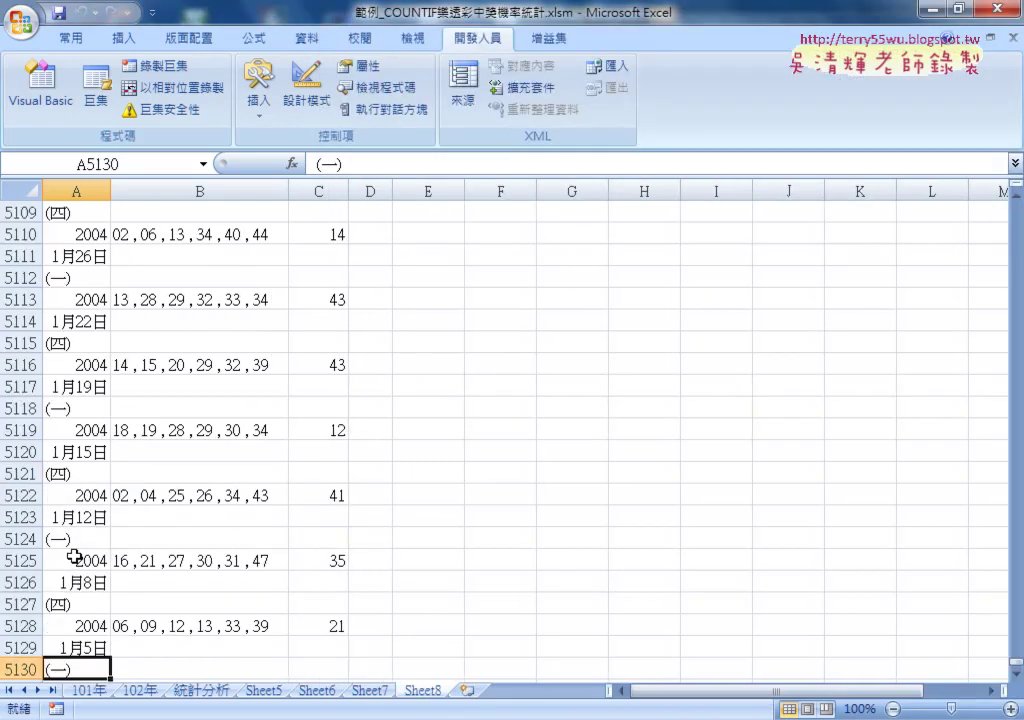
scroll(74, 557, down, 2)
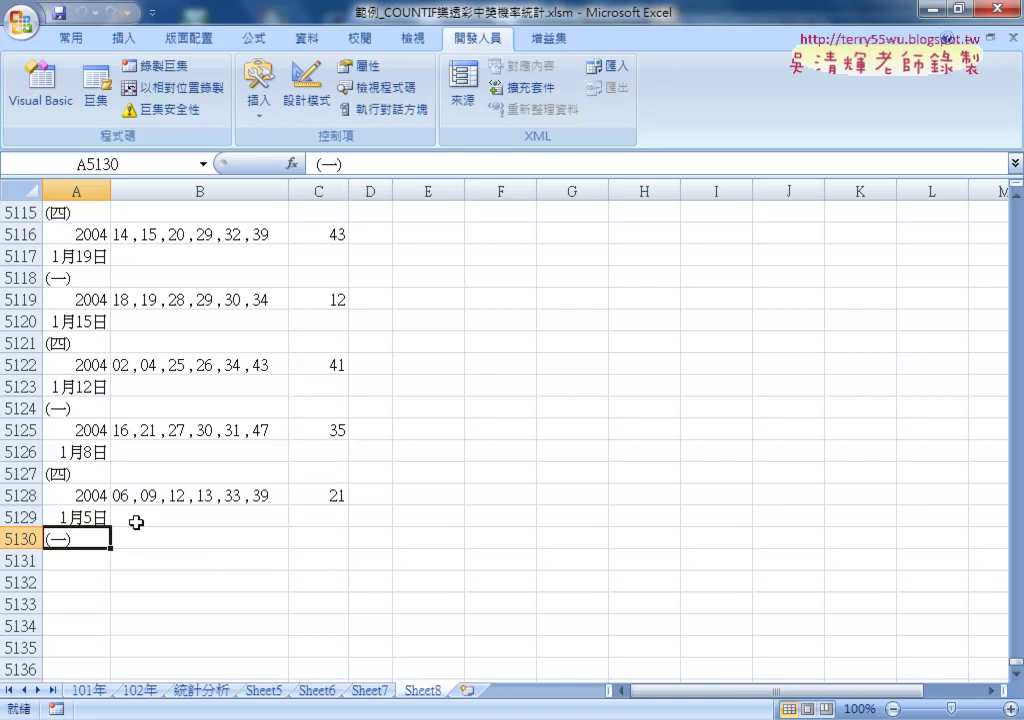
drag(91, 494, 82, 519)
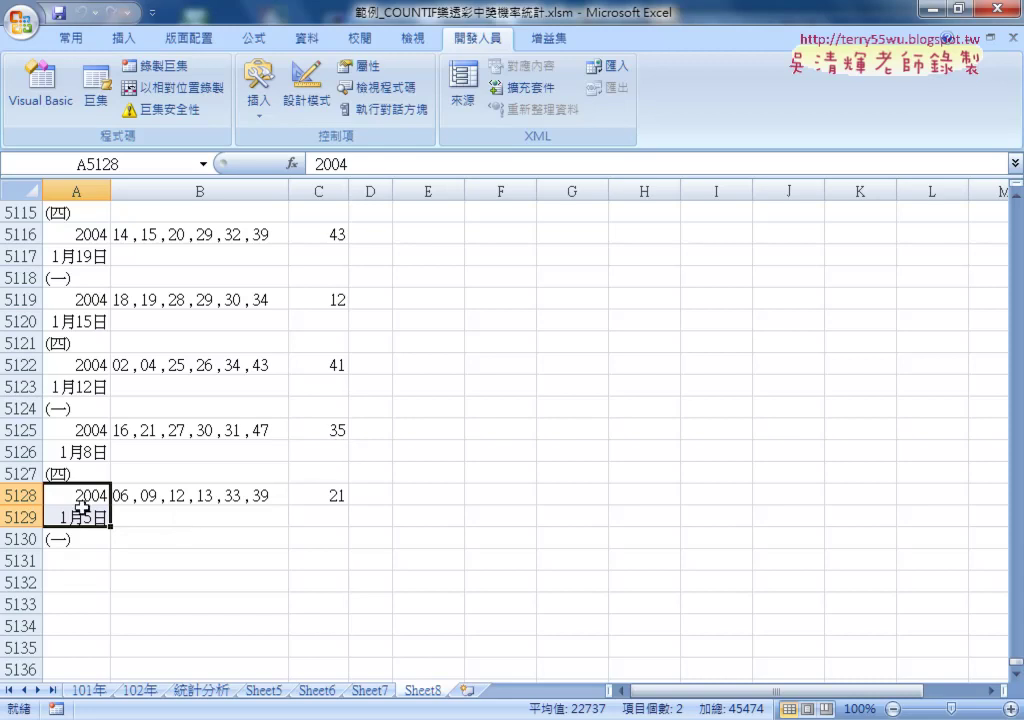
drag(75, 500, 78, 538)
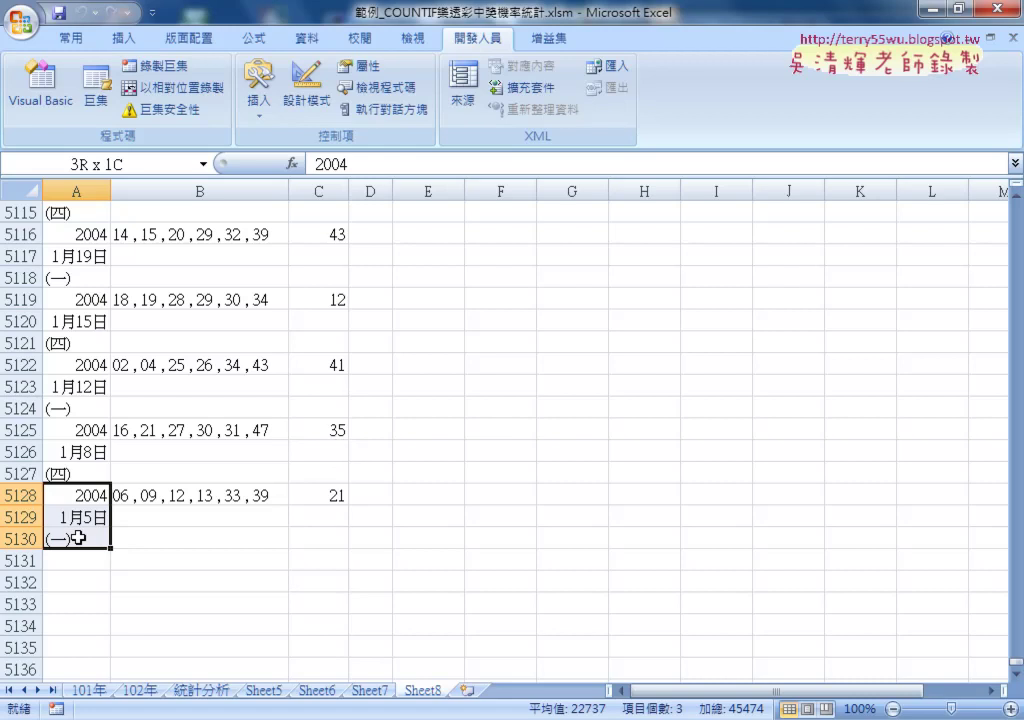
click(67, 496)
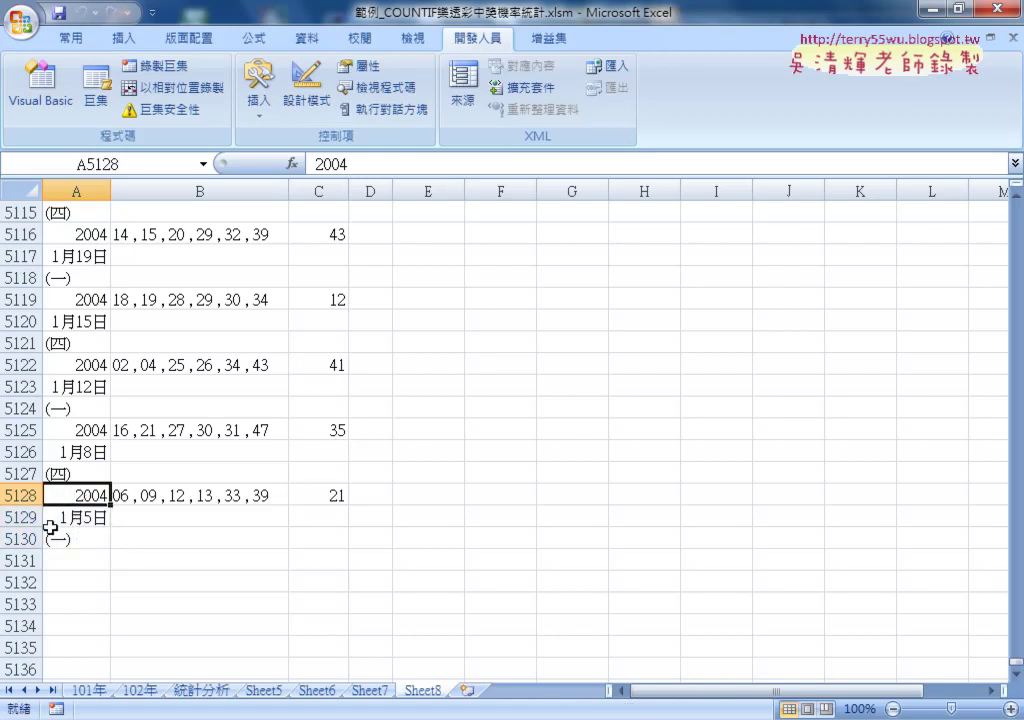
drag(25, 539, 22, 517)
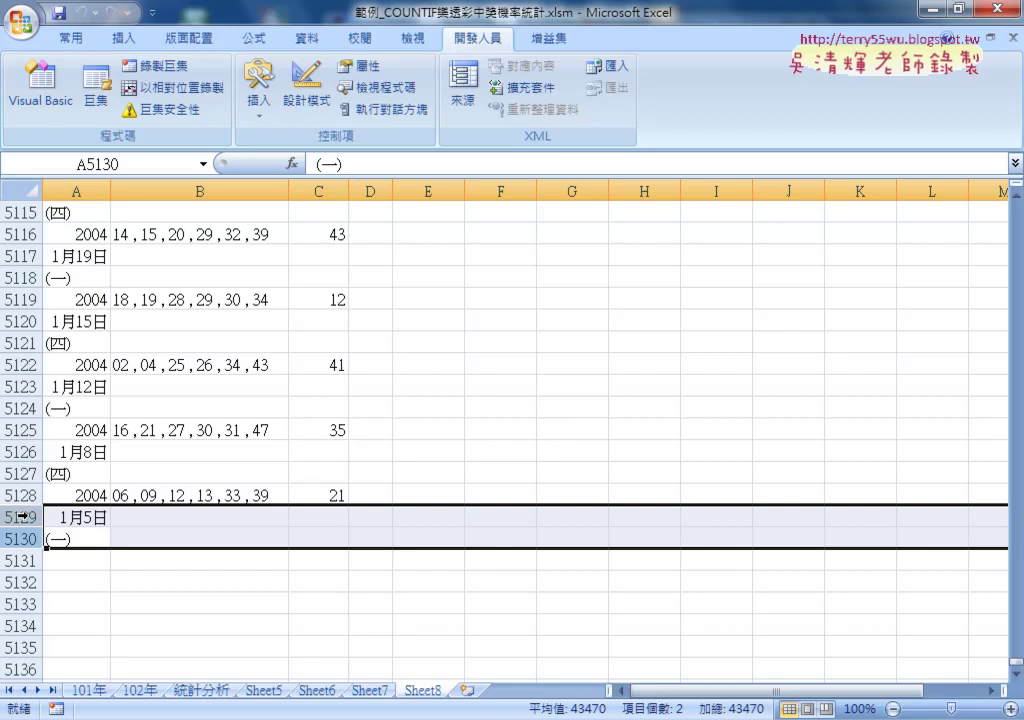
drag(20, 473, 22, 452)
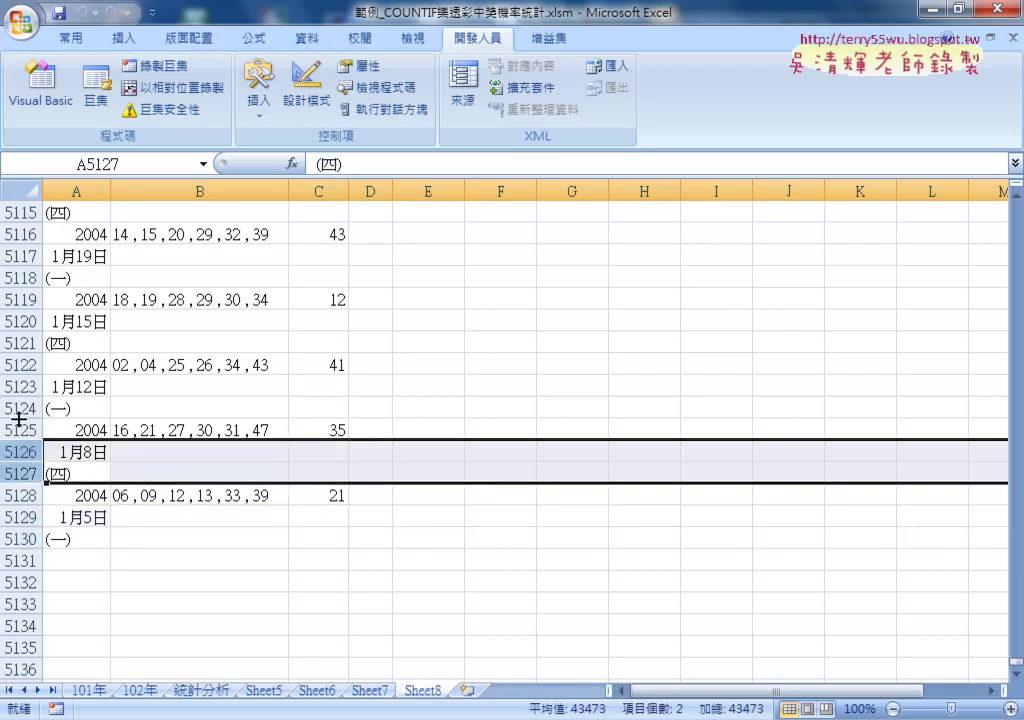
drag(20, 408, 20, 386)
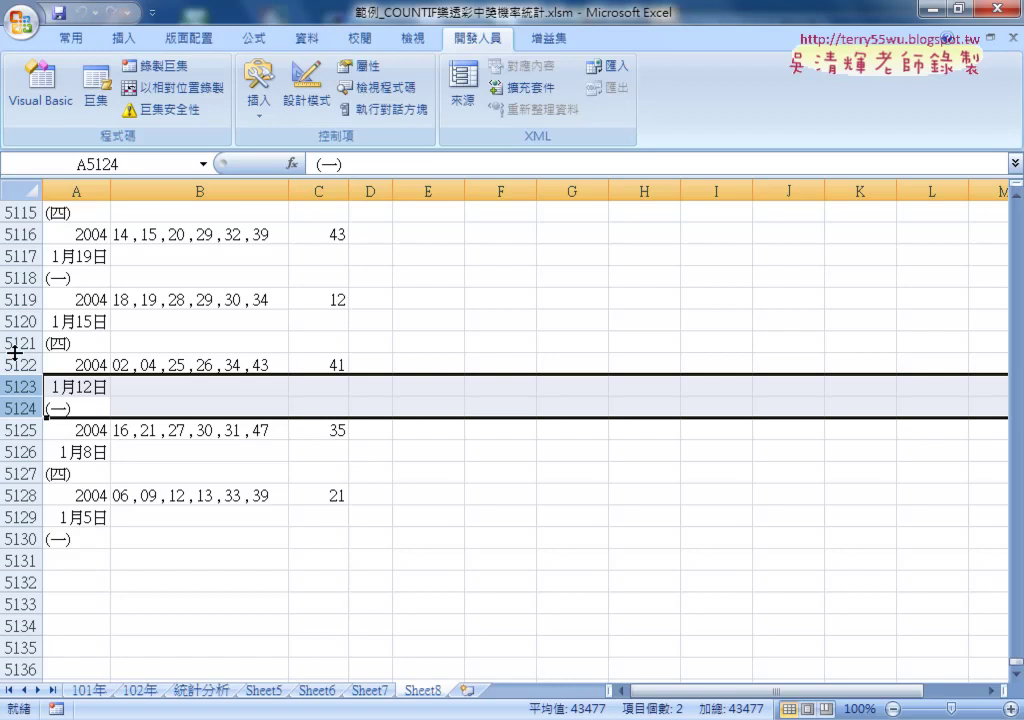
Step: Bring back the code window and highlight the loop variables i and r
mouse_move(240, 711)
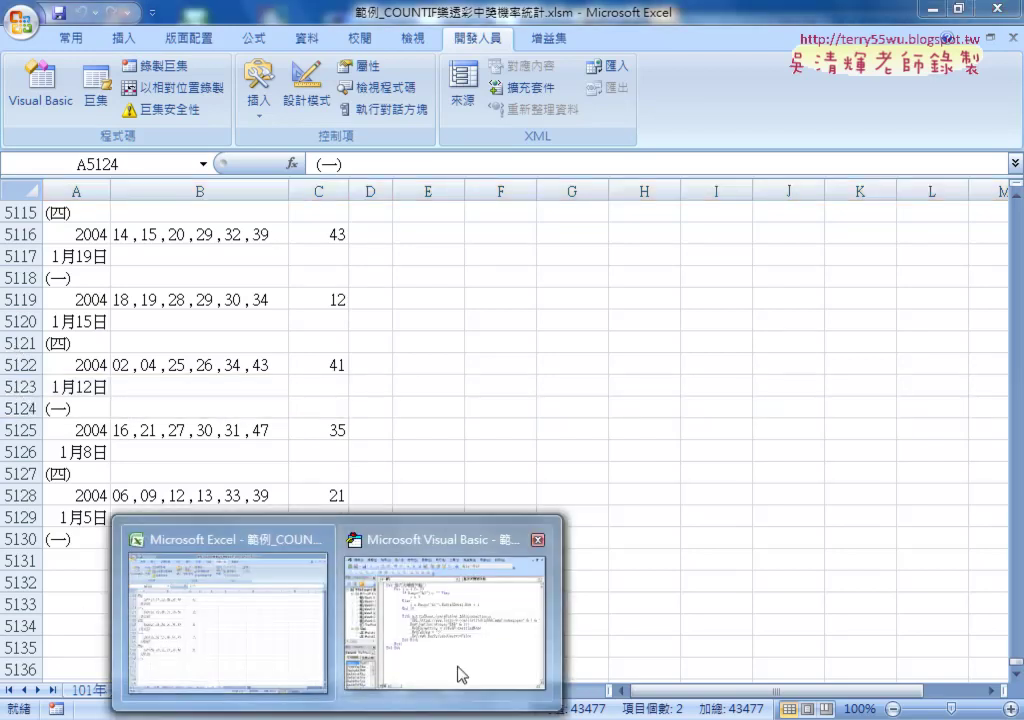
click(457, 672)
drag(592, 34, 419, 45)
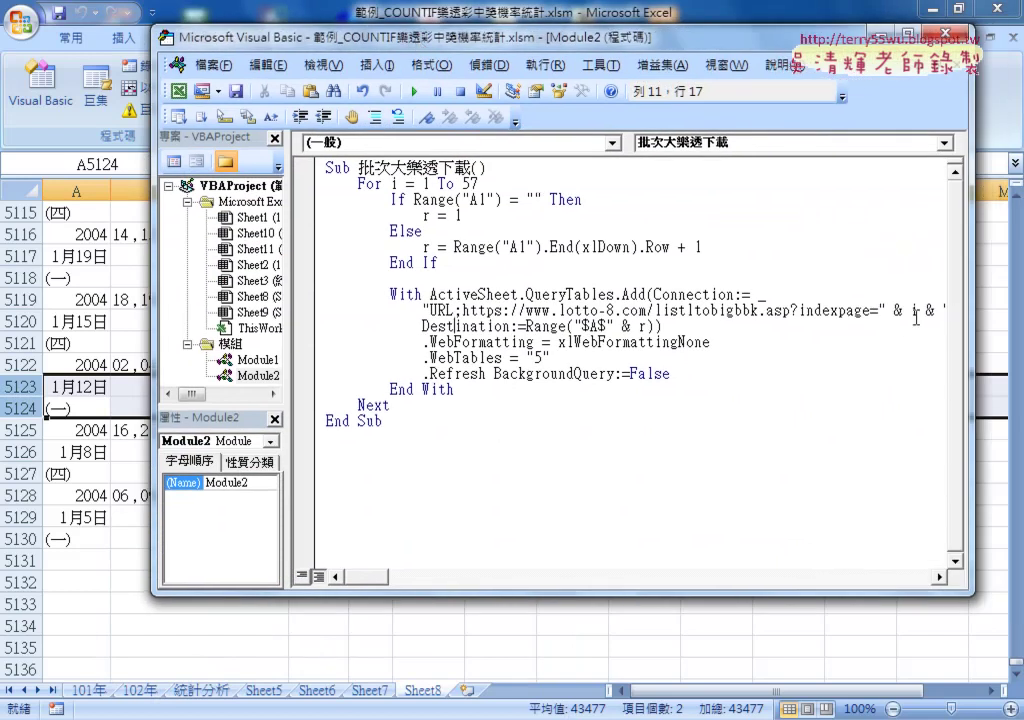
double_click(912, 310)
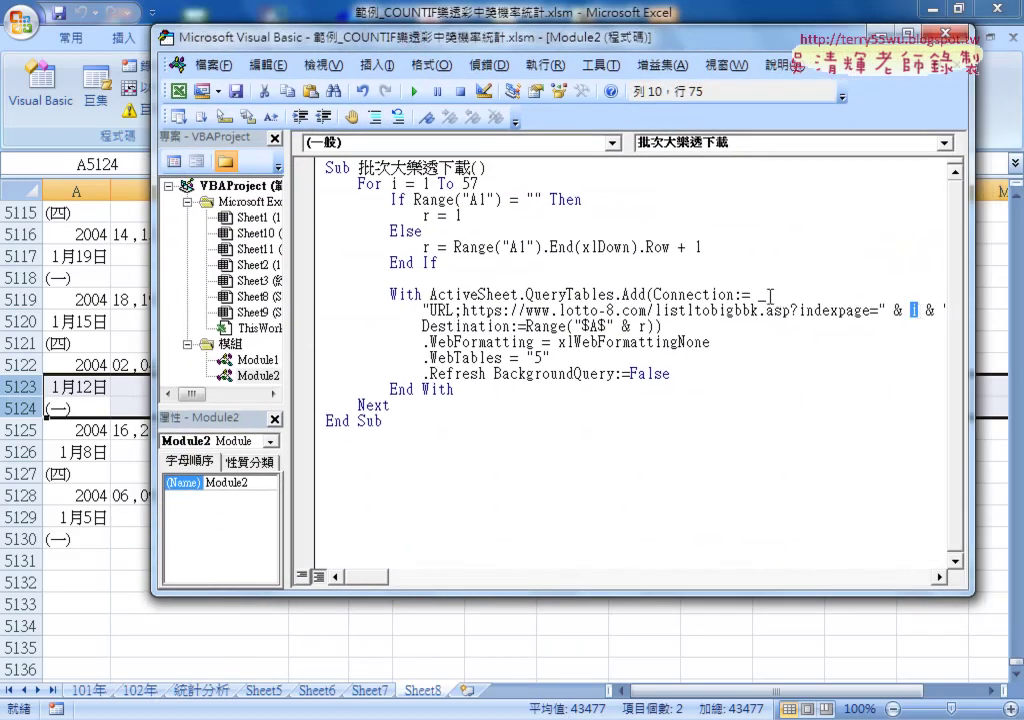
double_click(656, 326)
Step: Select the whole macro code, then switch to the Google Docs notes
click(384, 421)
drag(378, 423, 302, 176)
right_click(378, 221)
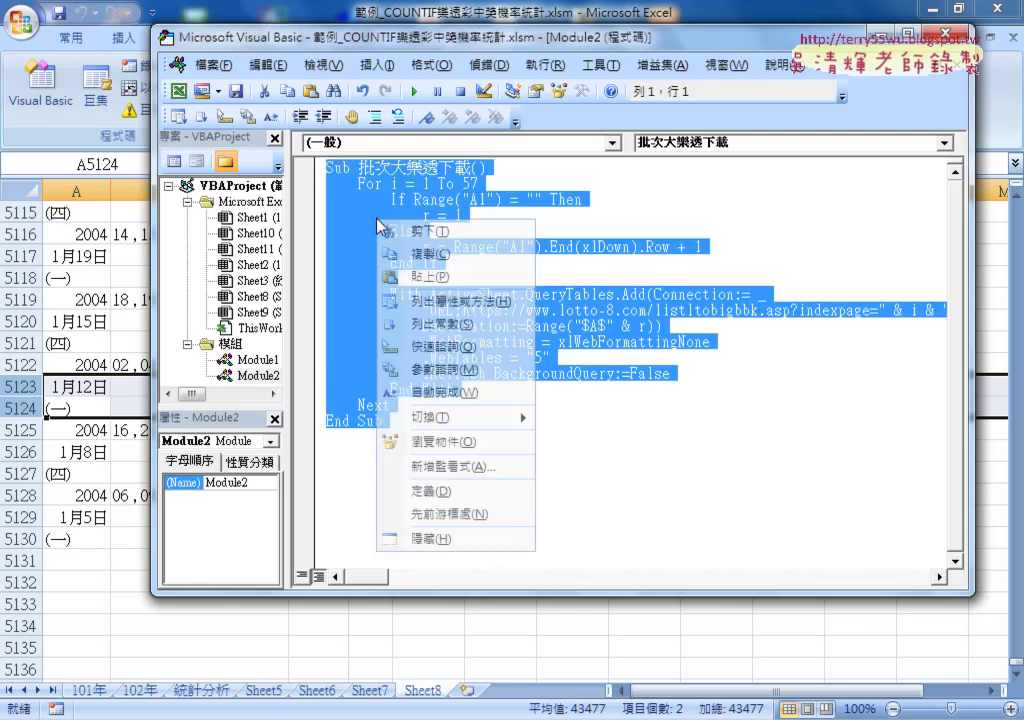
click(418, 254)
click(411, 469)
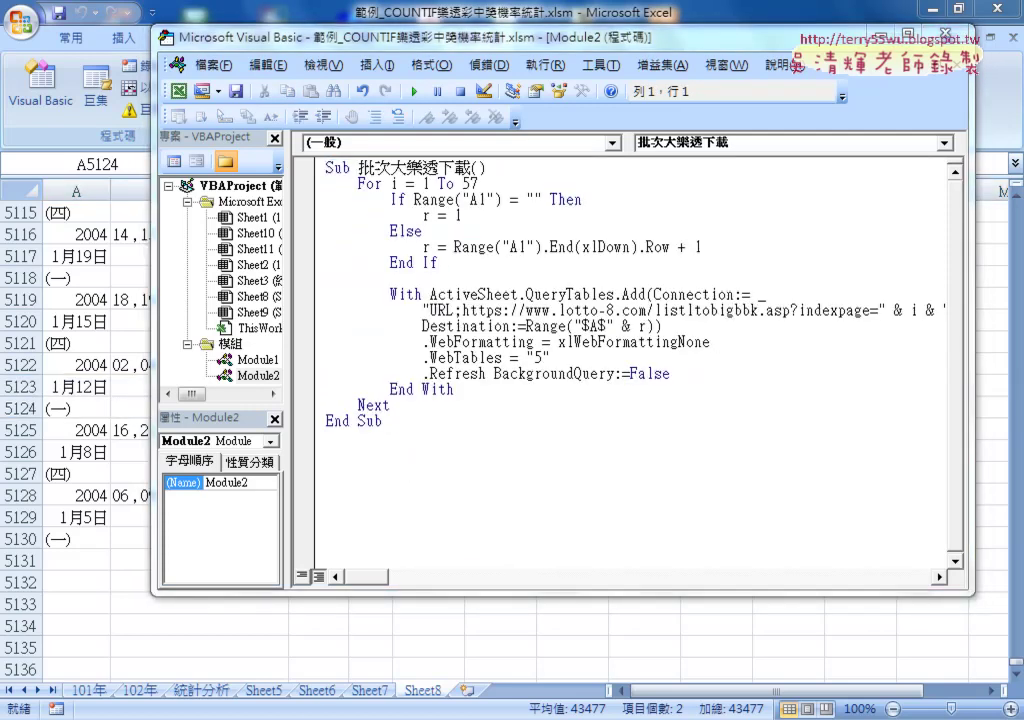
key(alt+Tab)
scroll(111, 404, down, 2)
Step: Delete the unneeded QueryTable property lines from .FieldNames onward and the extra Web lines
scroll(111, 404, down, 1)
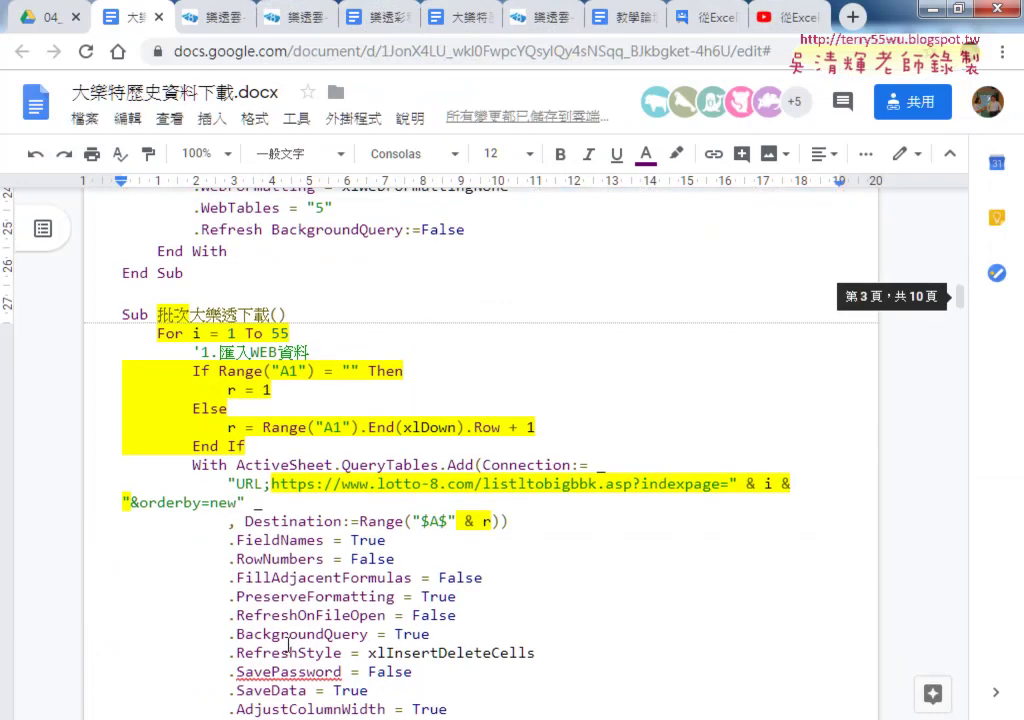
scroll(111, 404, down, 1)
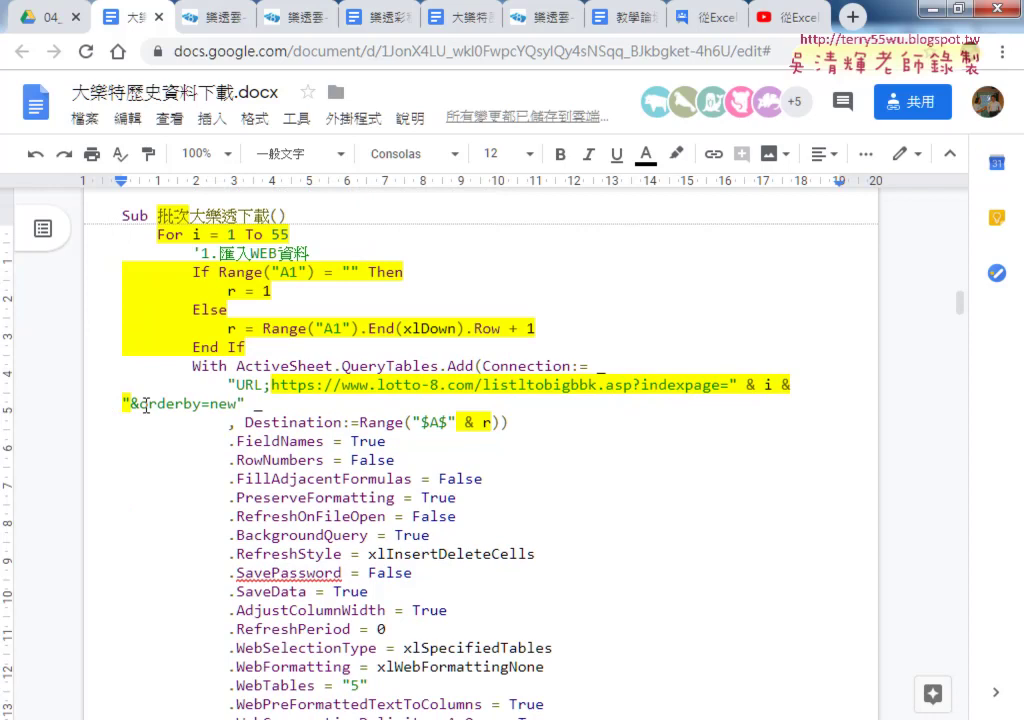
scroll(146, 405, down, 3)
scroll(165, 380, up, 1)
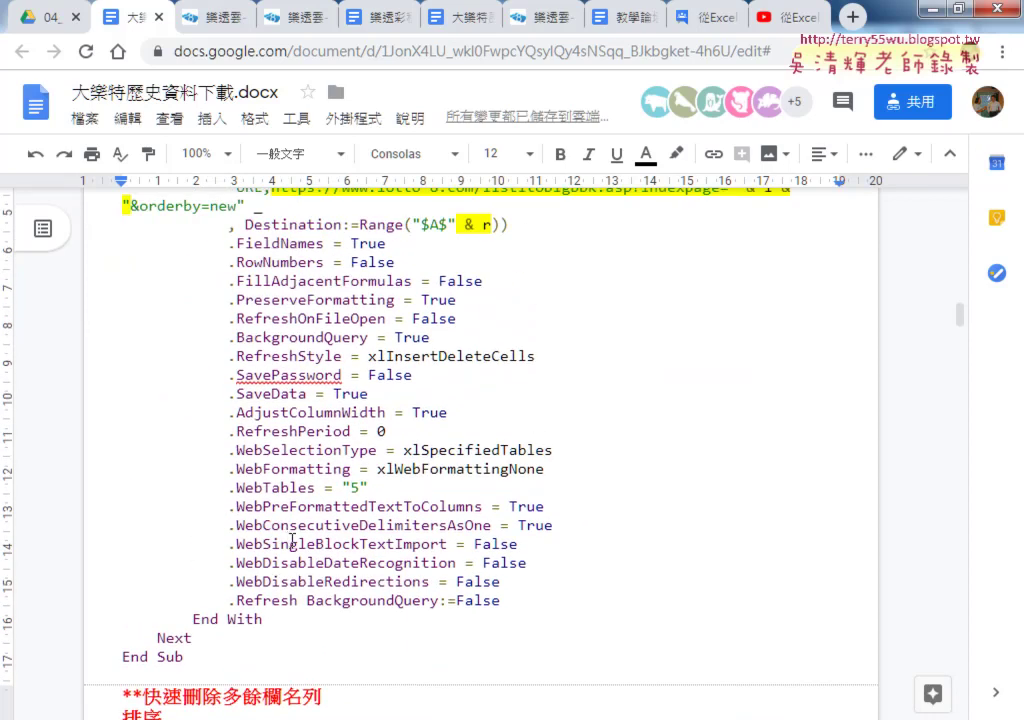
scroll(292, 541, up, 1)
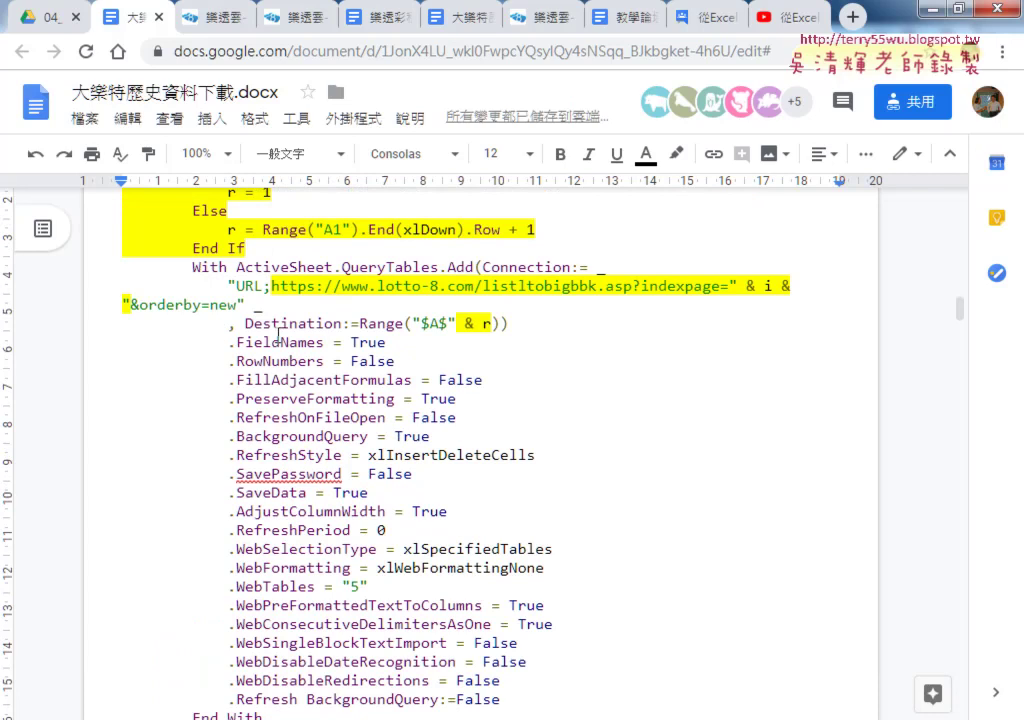
mouse_move(120, 343)
mouse_down()
mouse_move(468, 481)
mouse_move(469, 589)
mouse_move(576, 547)
mouse_up()
key(Delete)
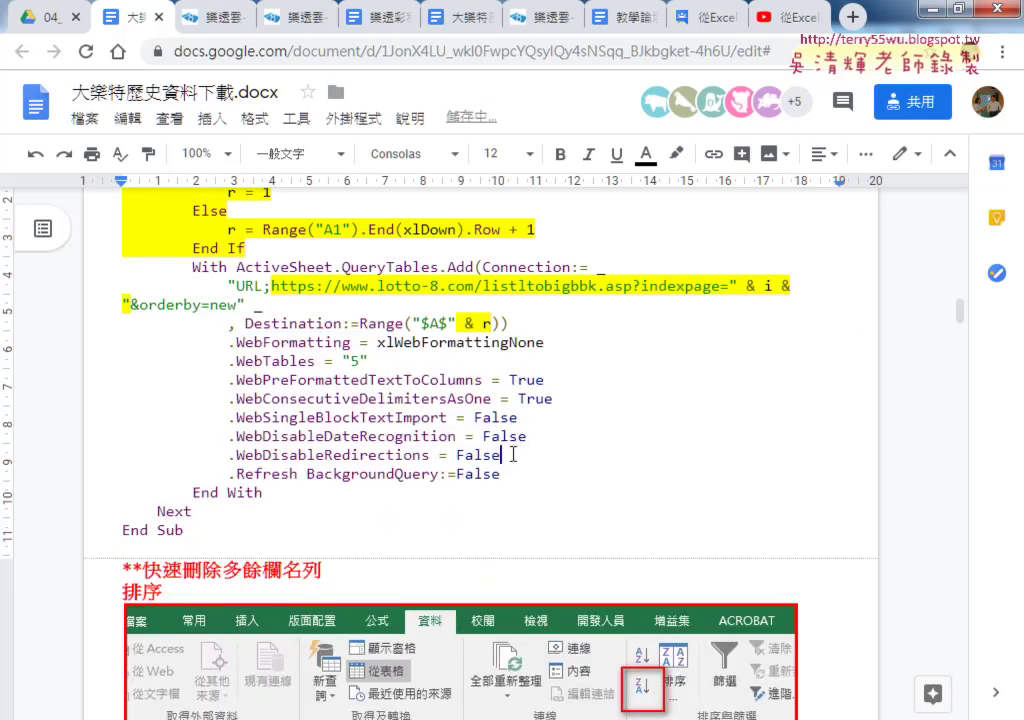
drag(503, 455, 139, 372)
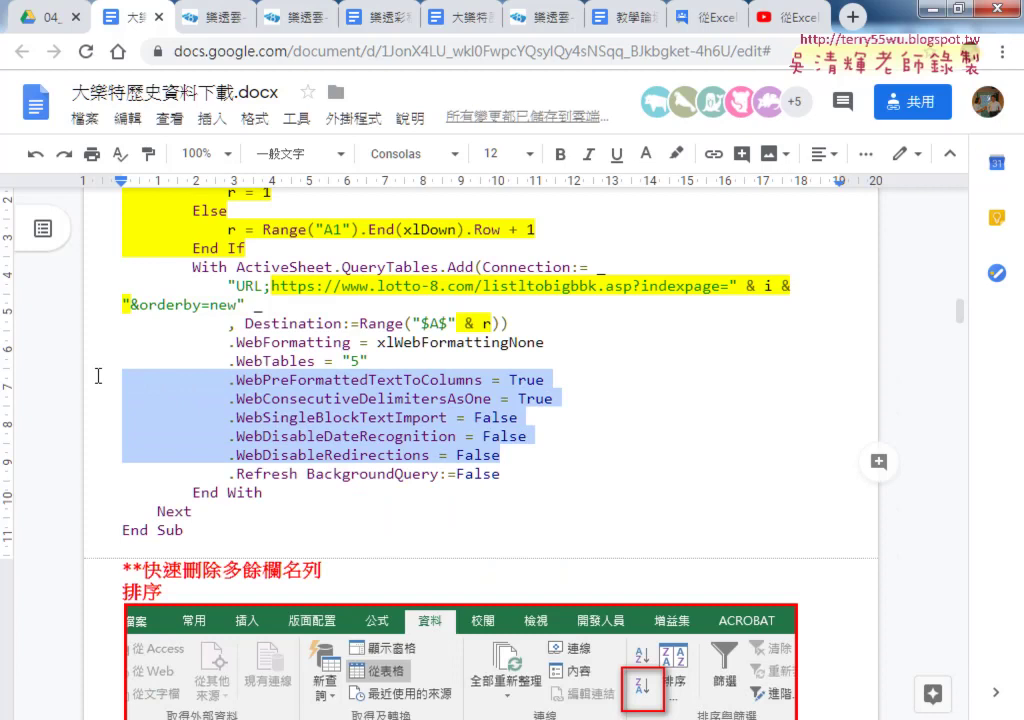
key(Delete)
key(BackSpace)
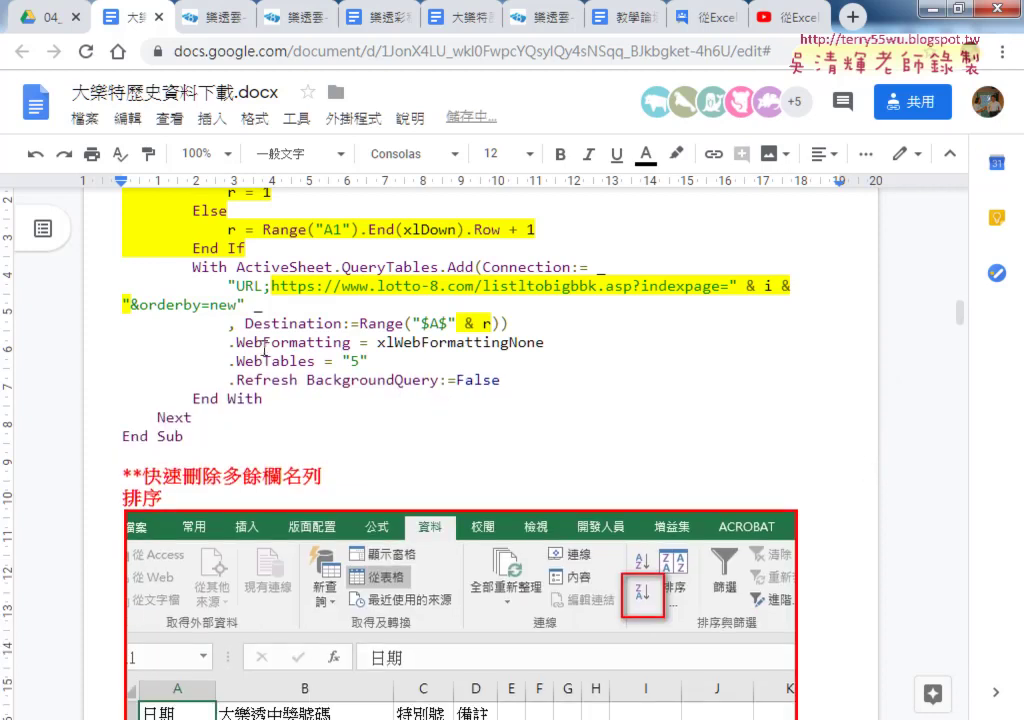
Step: Highlight the remaining WebFormatting, WebTables and Refresh keywords
drag(236, 342, 352, 342)
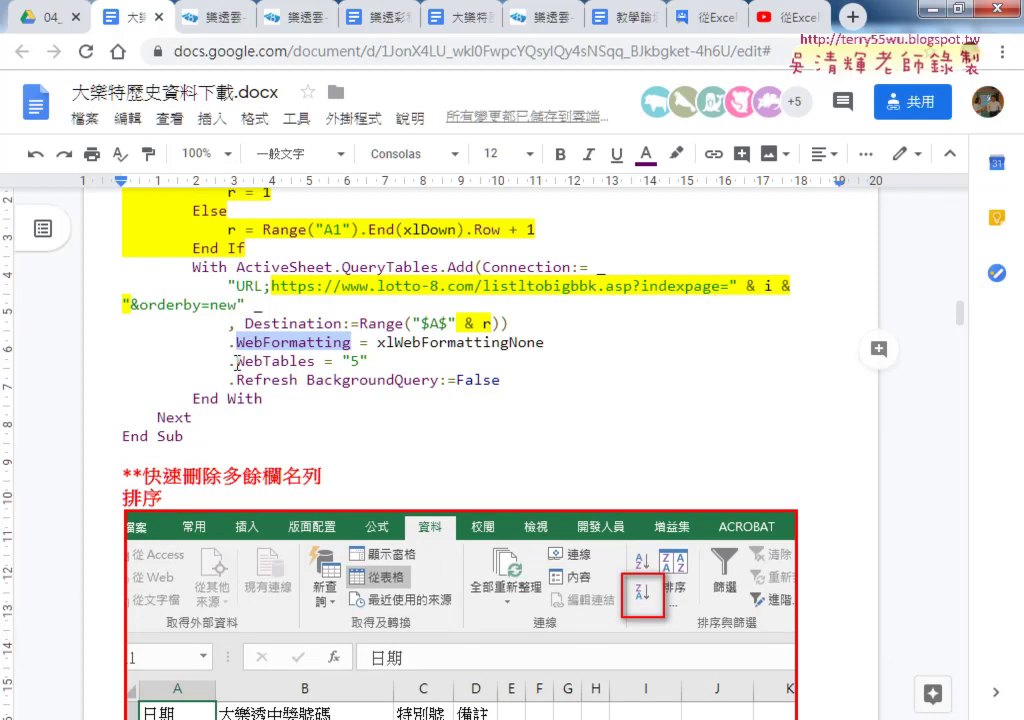
drag(236, 361, 318, 361)
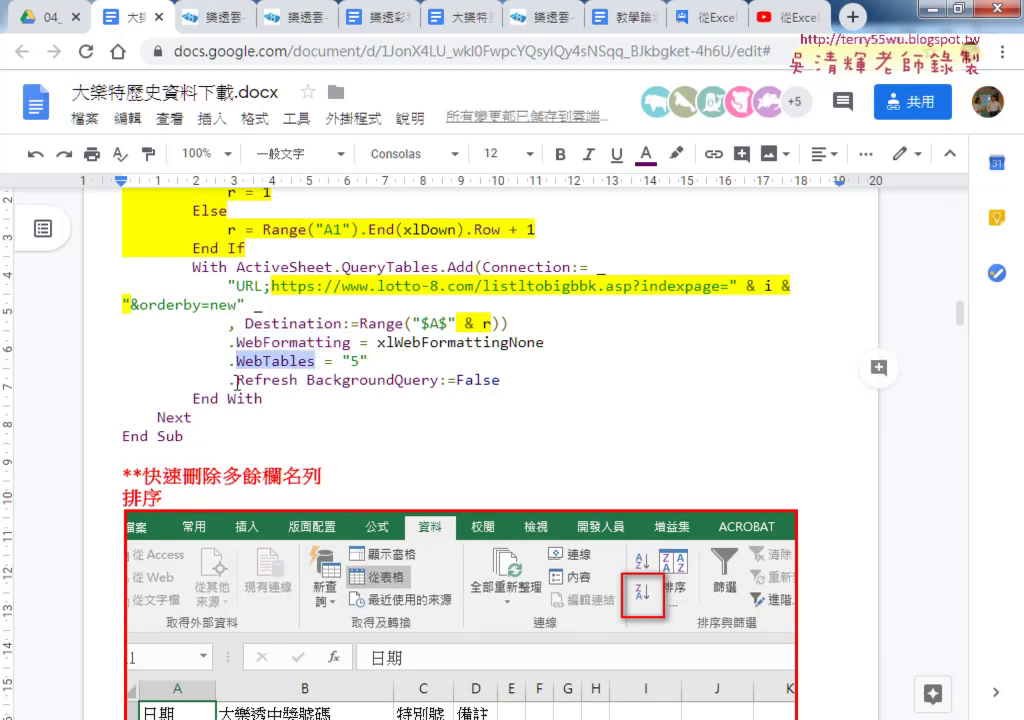
drag(236, 380, 299, 380)
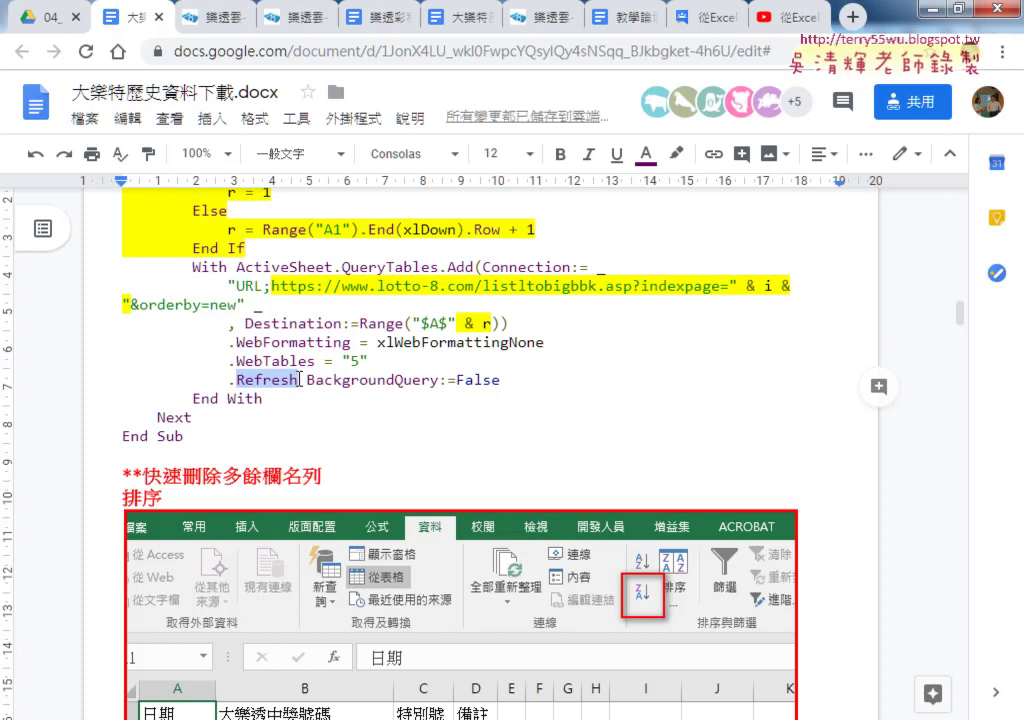